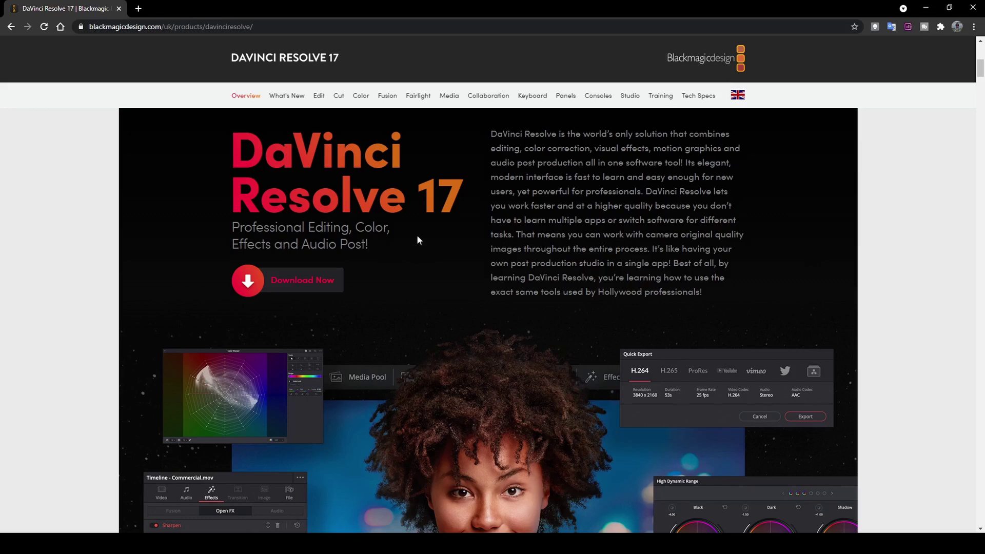
Start the DaVinci Resolve 17 download from its Blackmagic Design product page.
click(264, 28)
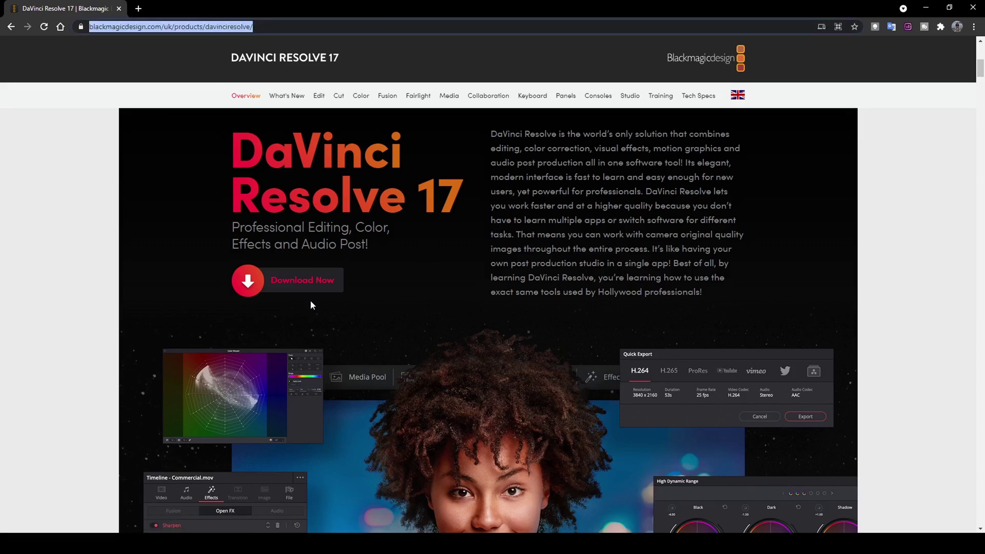
click(272, 284)
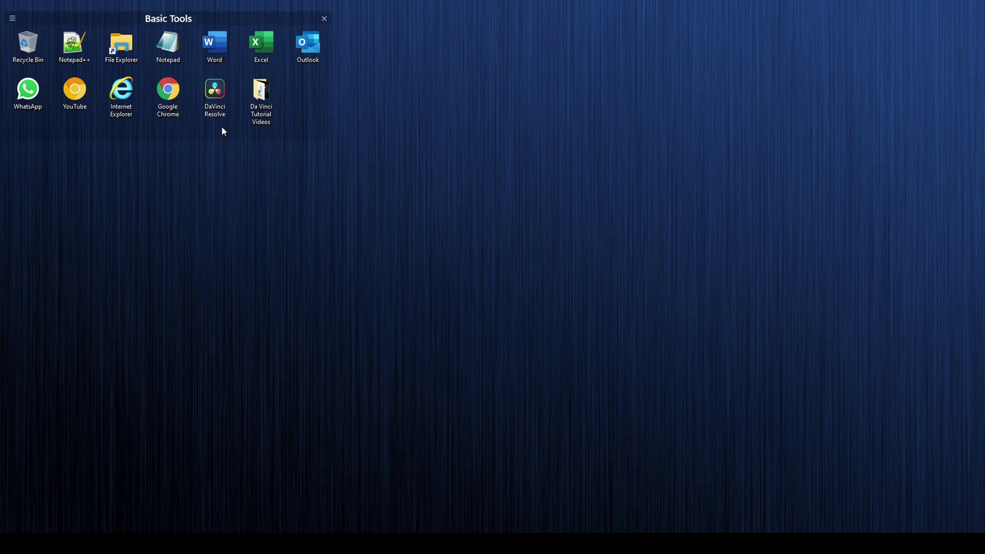
Open the Da Vinci Tutorial Videos folder from the desktop to view the source files.
double_click(263, 109)
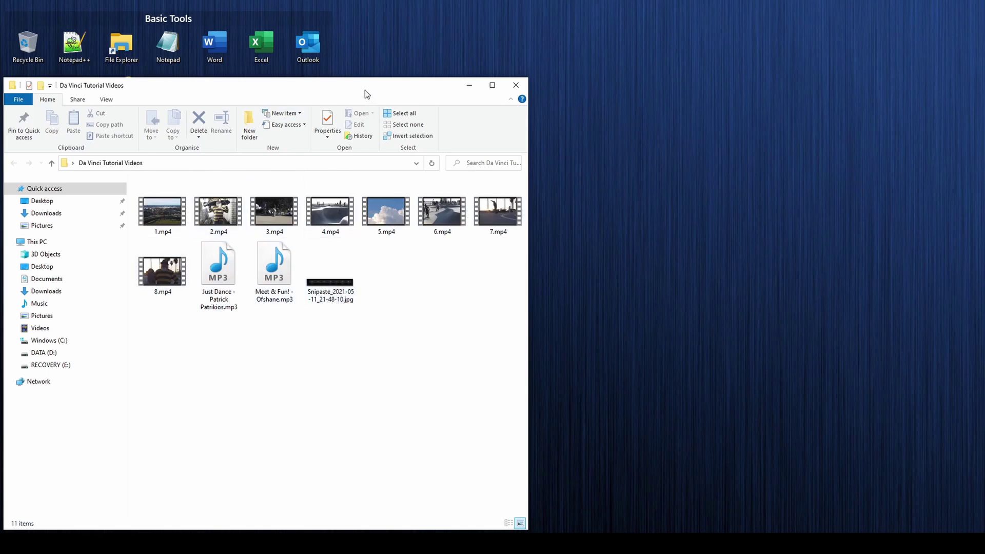
drag(365, 89, 455, 71)
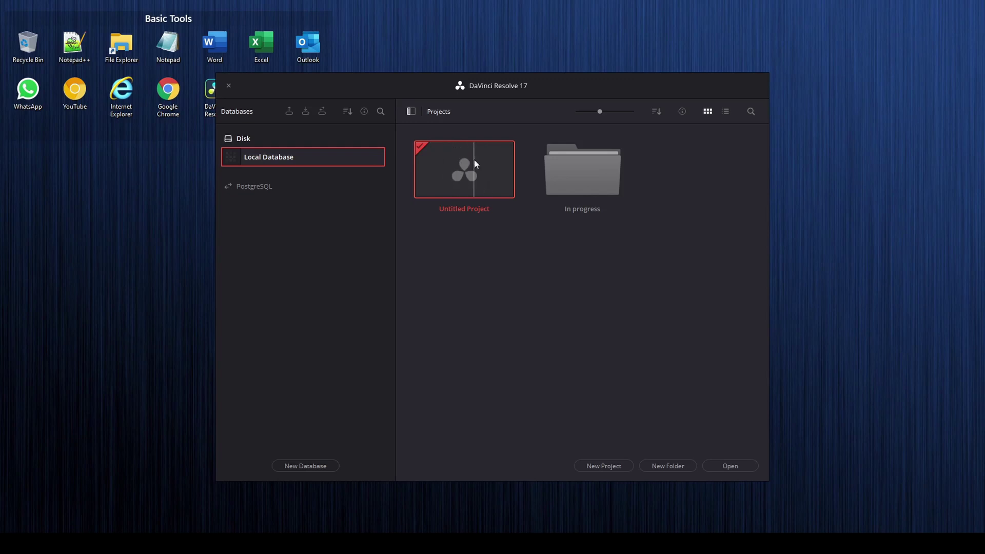
Create a project folder named Complete in the local database, keeping the projects in thumbnail view.
click(724, 112)
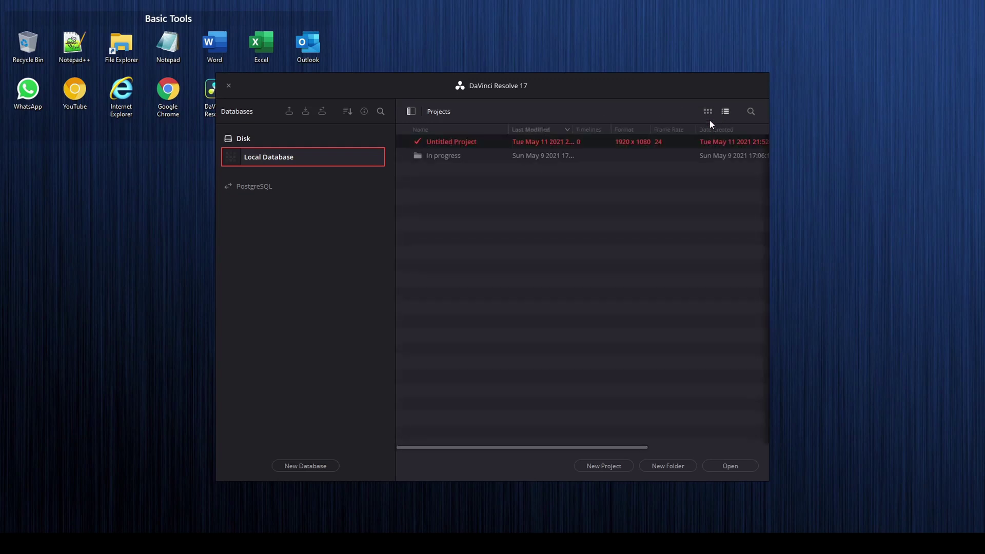
click(708, 111)
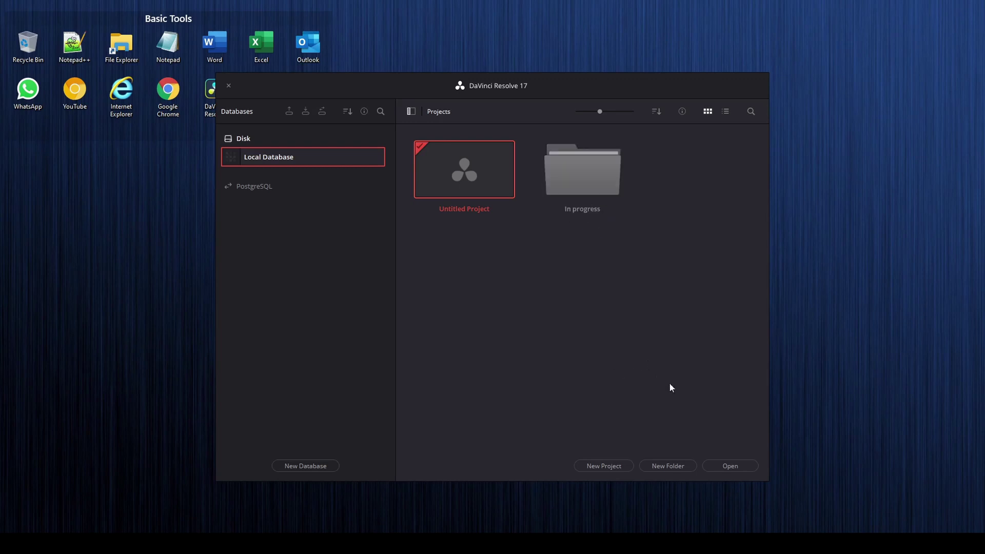
click(671, 467)
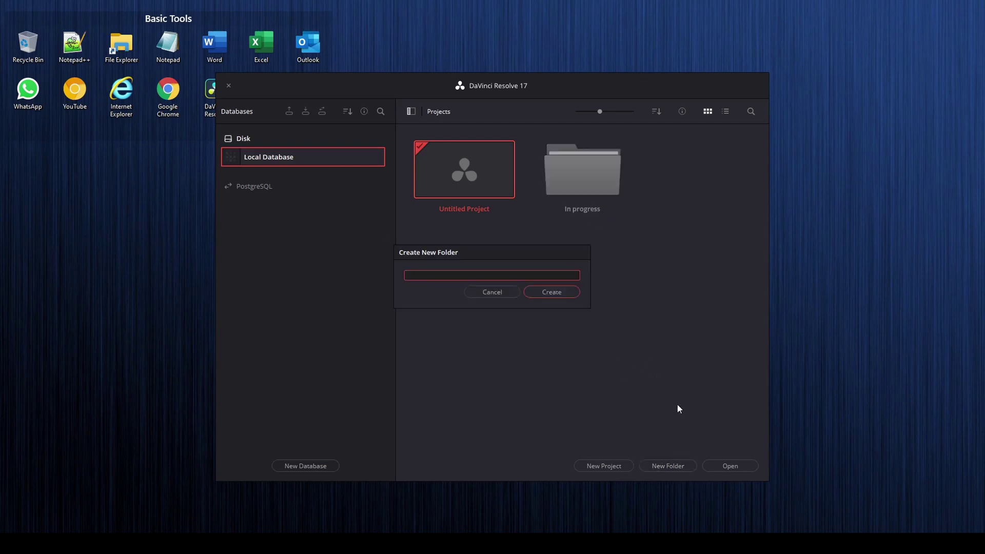
text(Complete)
key(Return)
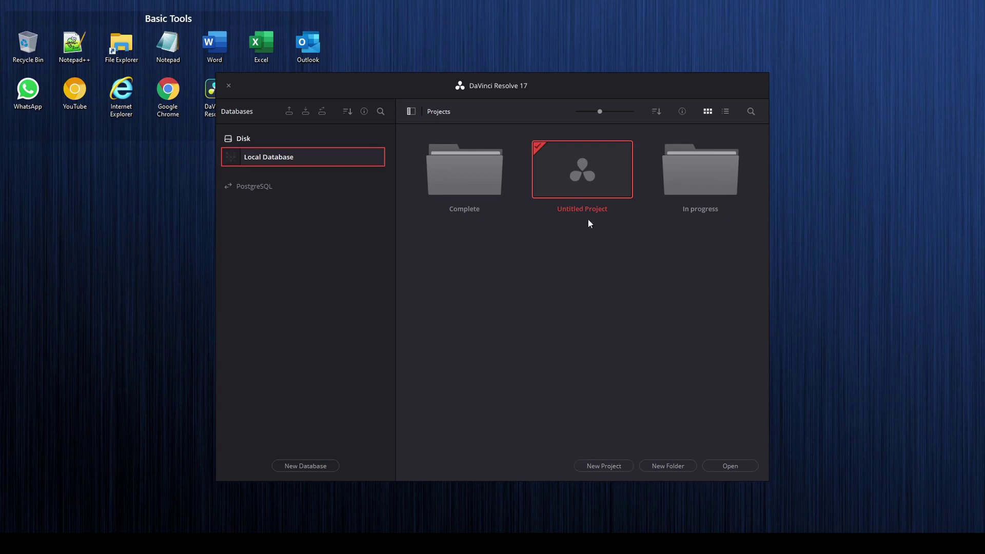
Open the Untitled Project and go to the Media page.
double_click(578, 177)
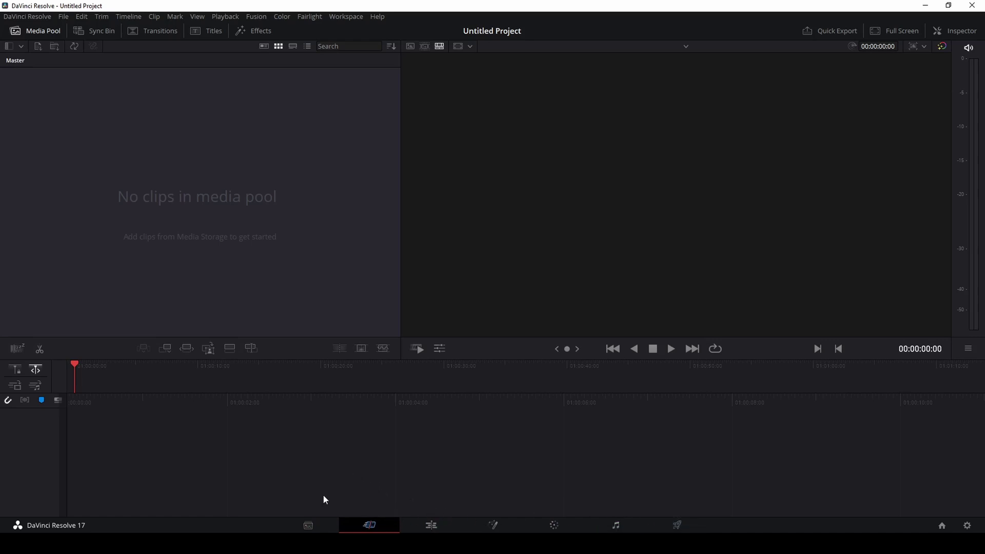
key(F3)
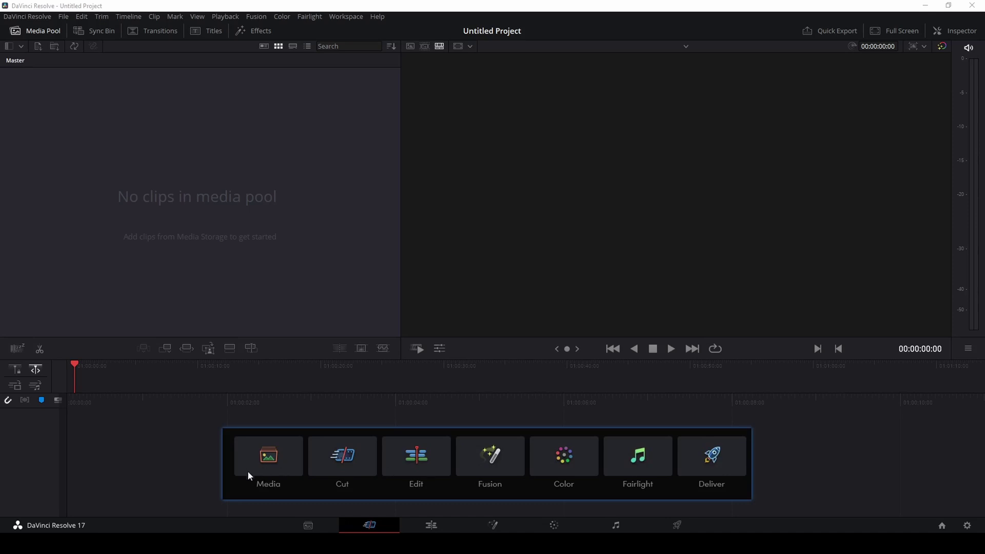
click(319, 522)
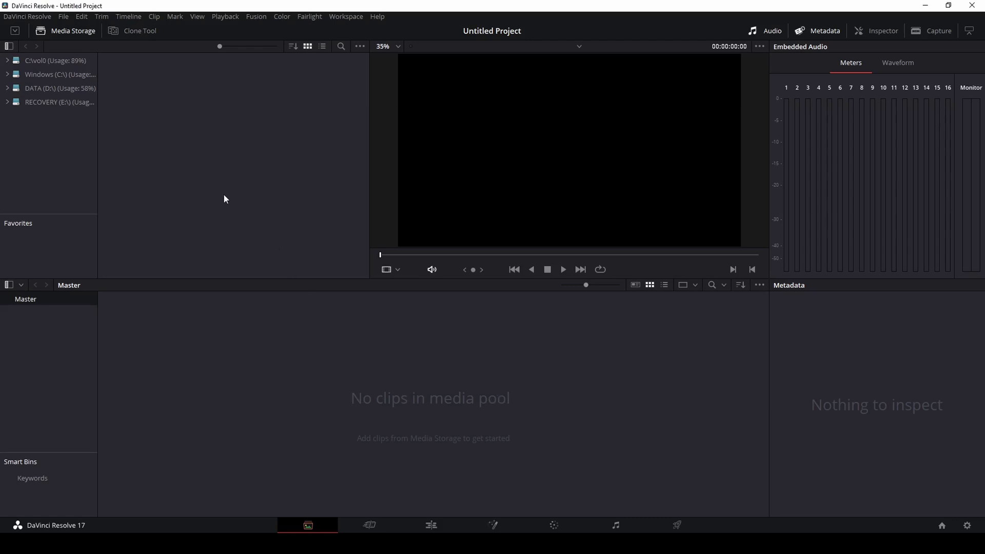
Browse the C drive in media storage to the Da Vinci Tutorial Videos folder and enlarge its clip thumbnails.
click(47, 75)
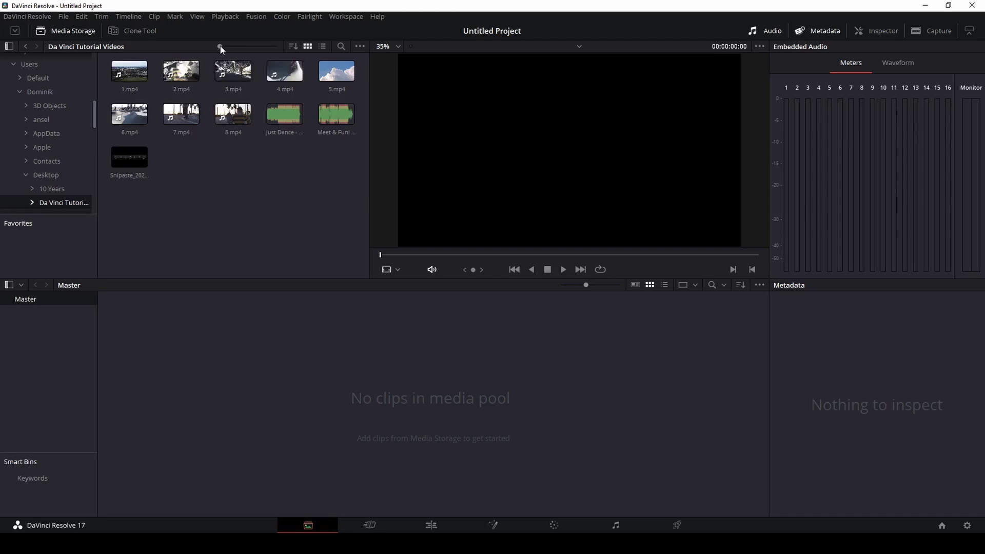
drag(220, 46, 250, 51)
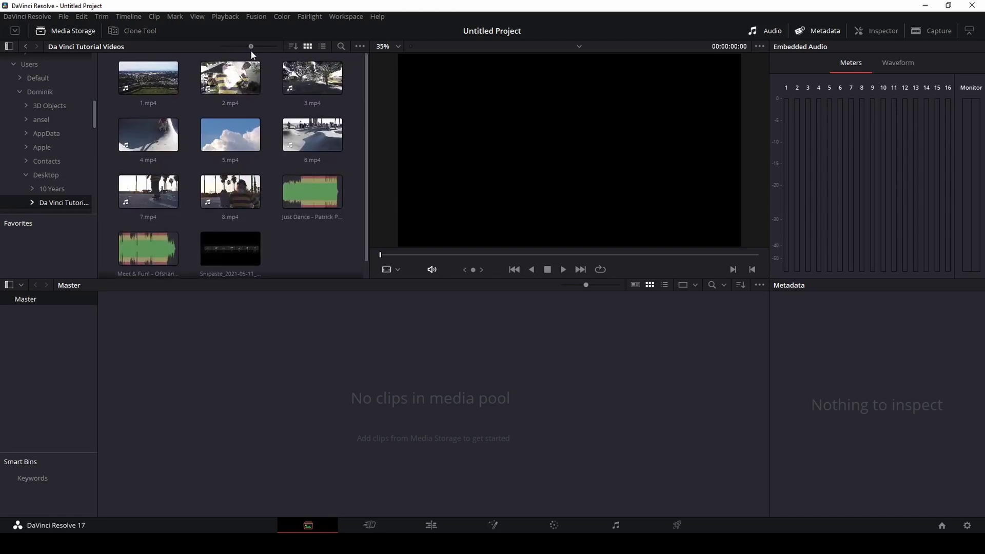
click(322, 47)
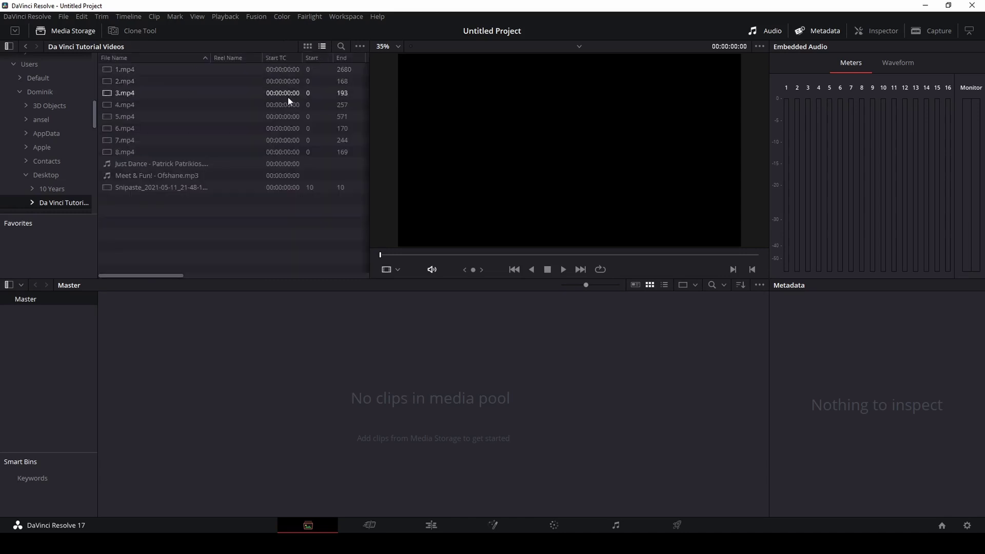
click(307, 46)
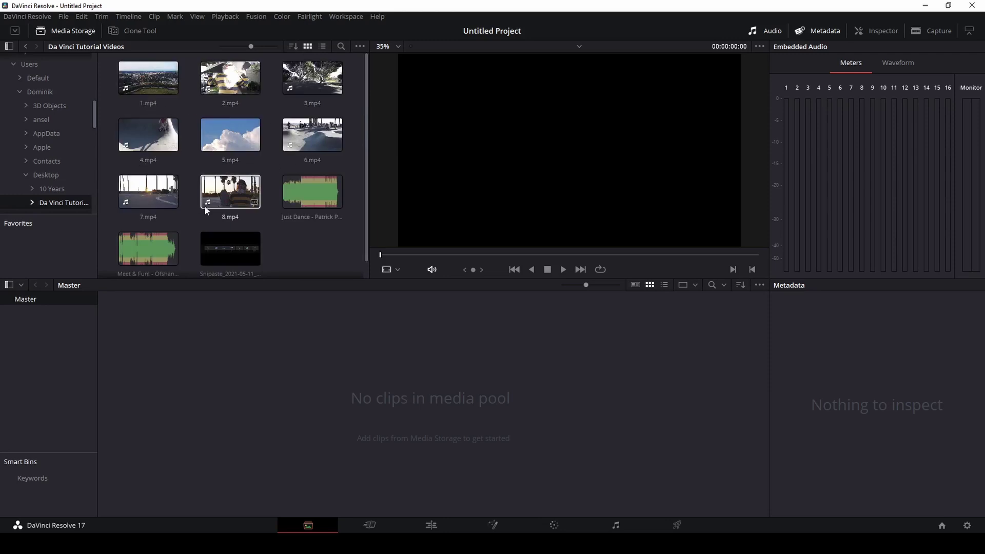
Reorder the folder's files by a list view column and return them to thumbnail view.
click(322, 46)
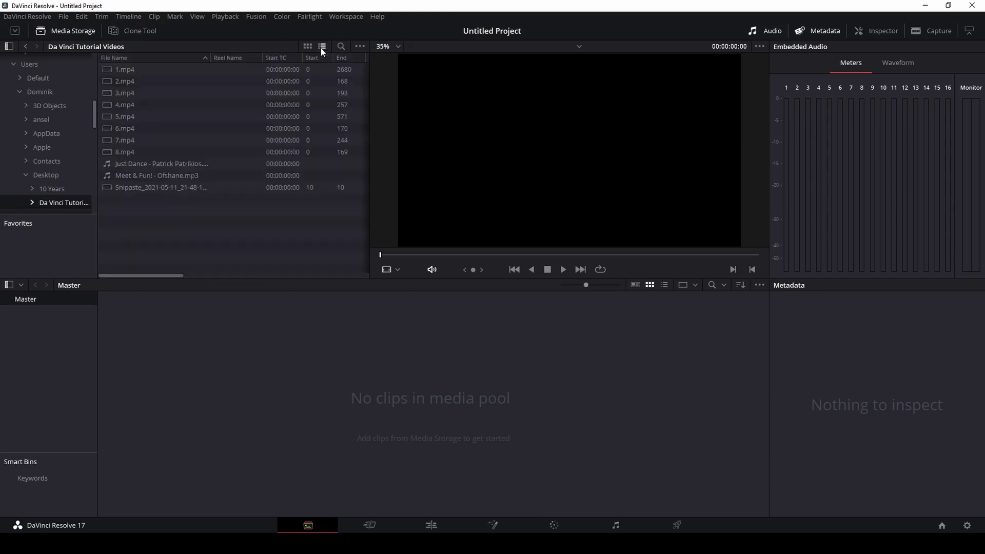
scroll(290, 205, right, 5)
click(271, 56)
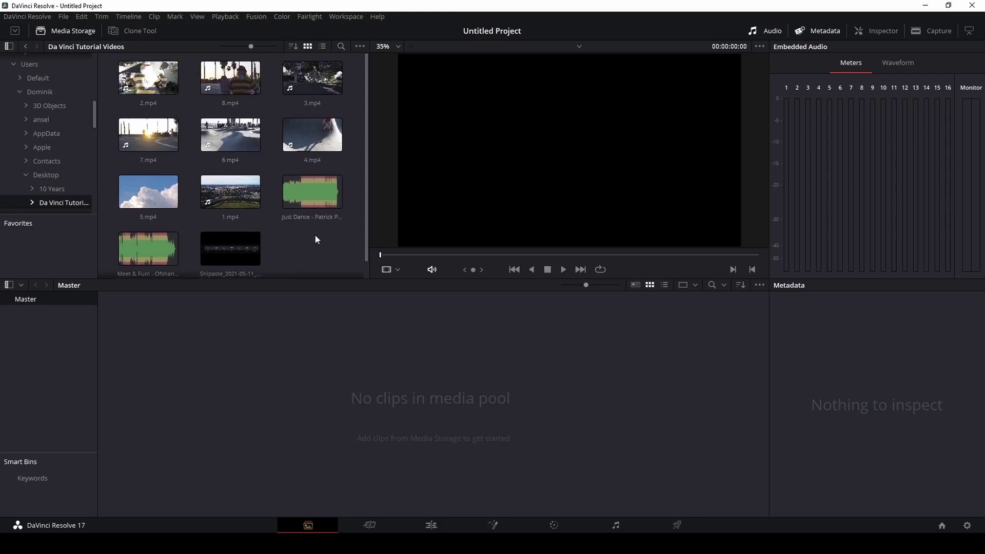
Add the 2.mp4 clip to the media pool and delete it from there.
drag(153, 84, 243, 382)
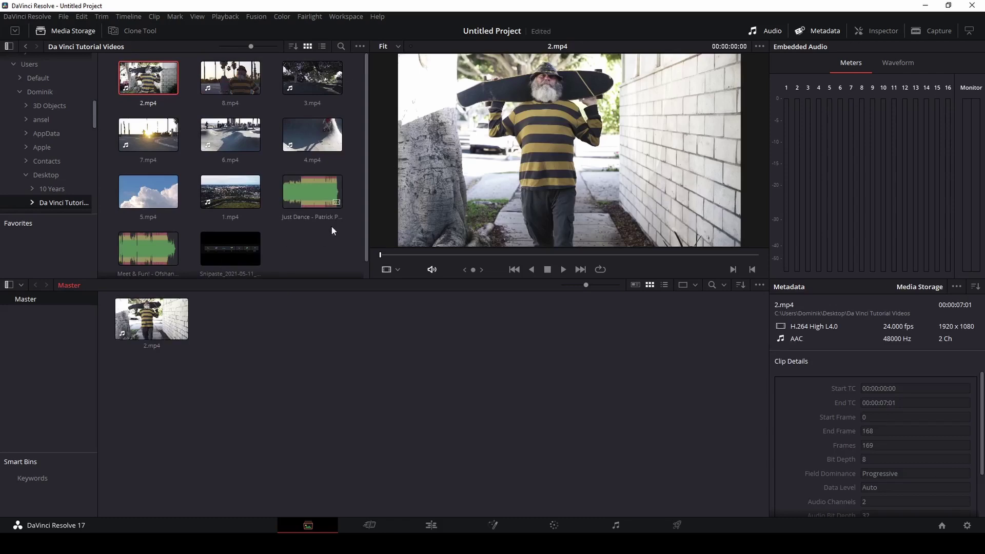
click(318, 250)
click(154, 321)
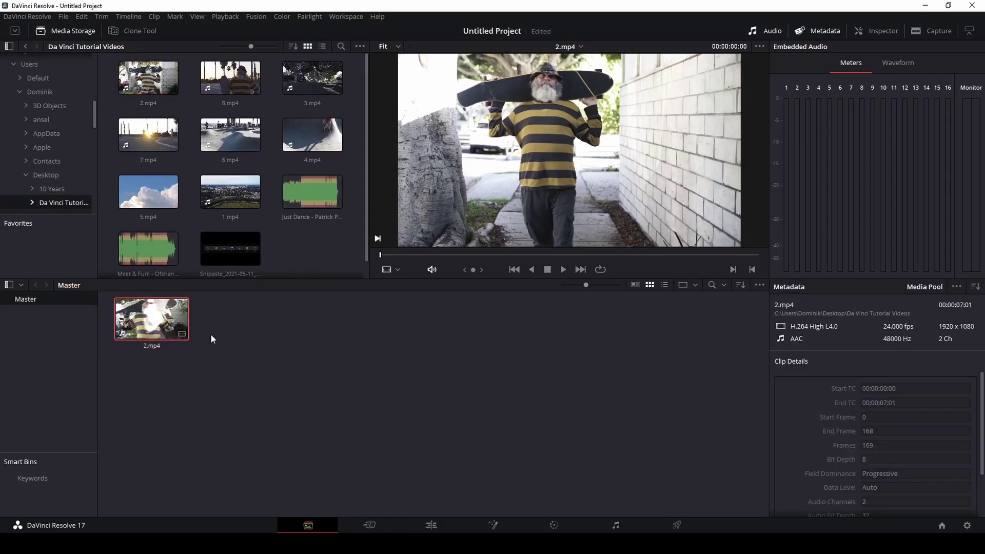
key(Delete)
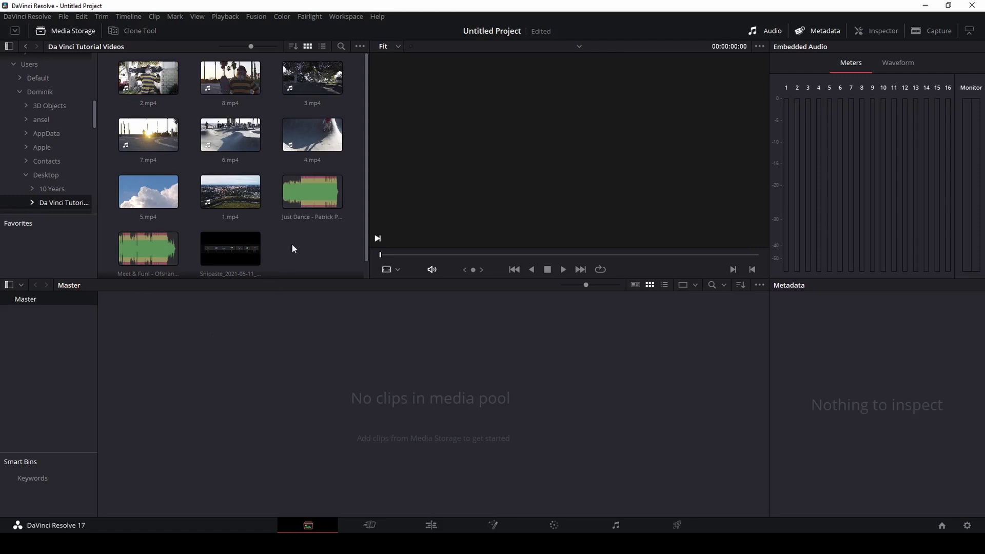
Add all files from the Da Vinci Tutorial Videos folder to the Master bin of the media pool.
key(ctrl+a)
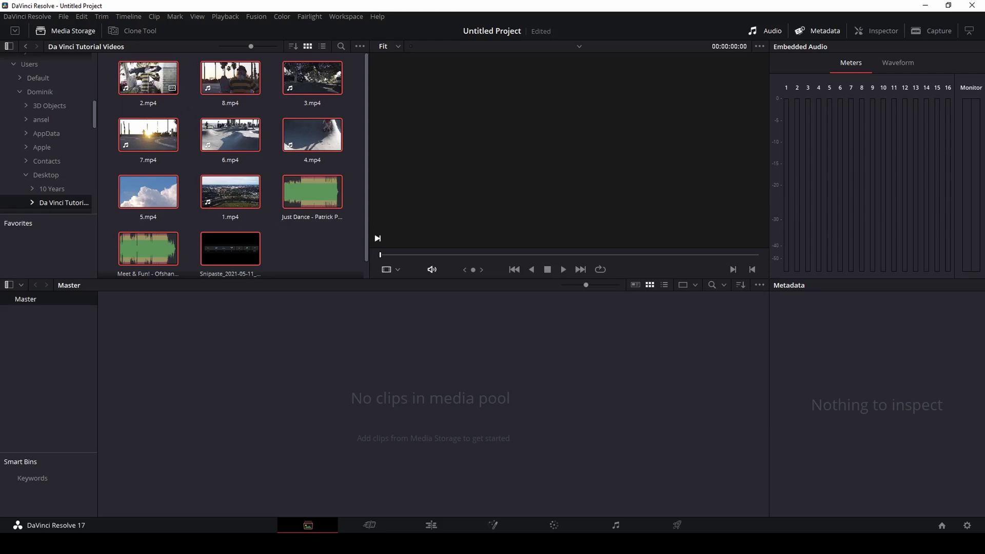
drag(149, 78, 208, 350)
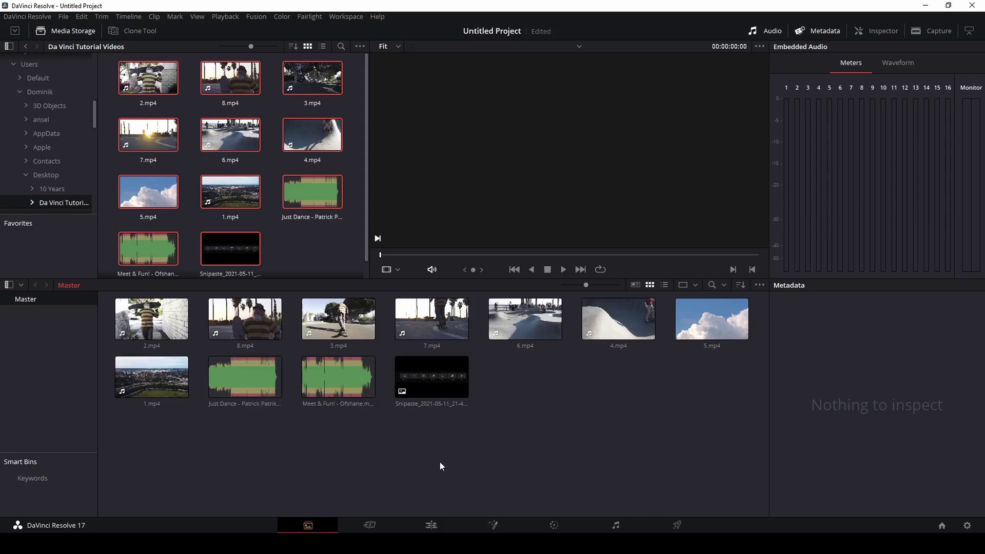
Preview 1.mp4 from the media pool at several positions, forward and in reverse, and stop playback.
click(152, 378)
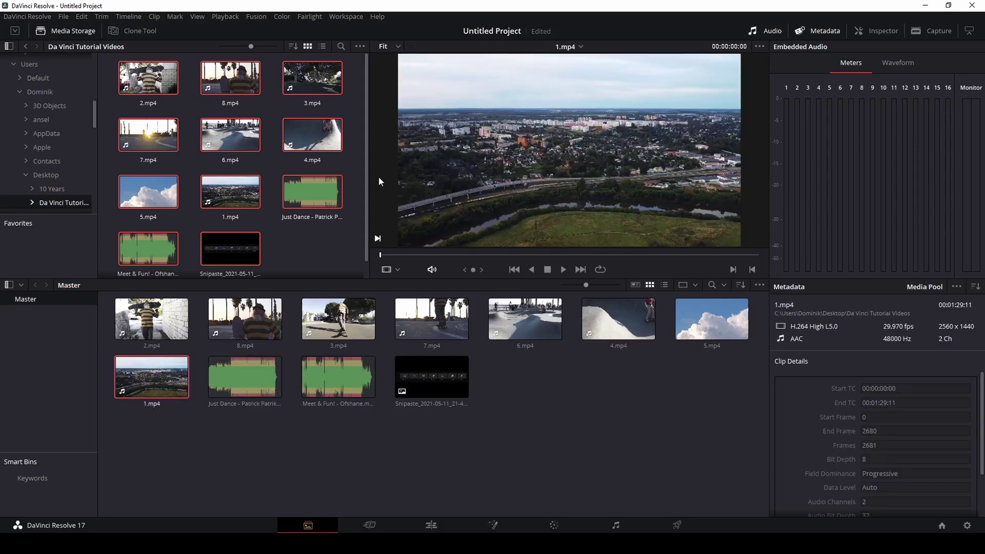
click(563, 270)
click(408, 254)
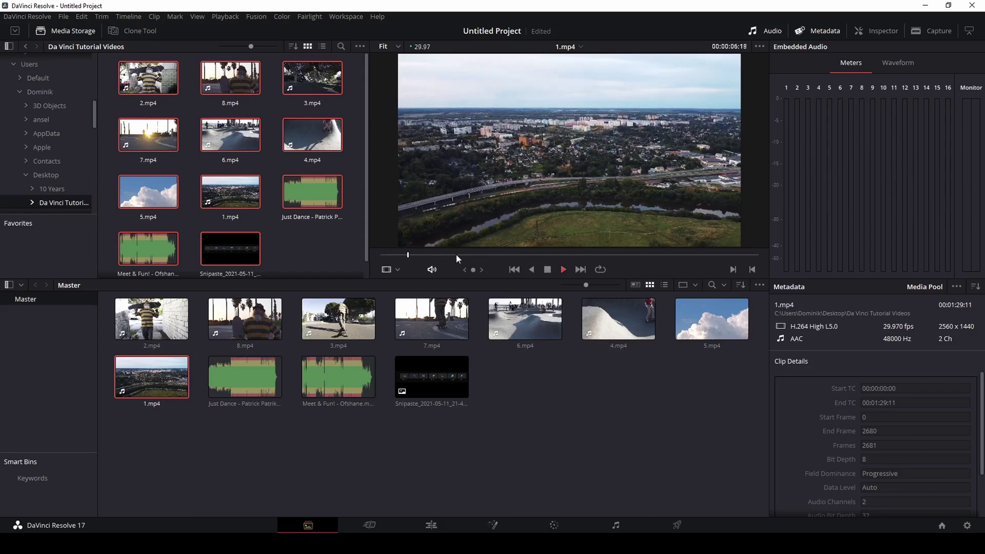
click(456, 254)
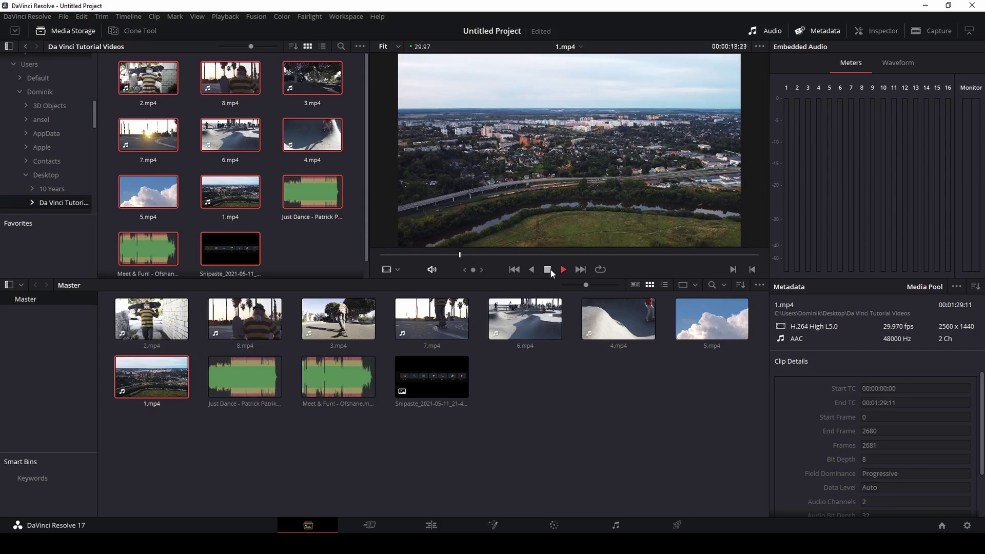
click(532, 269)
click(547, 270)
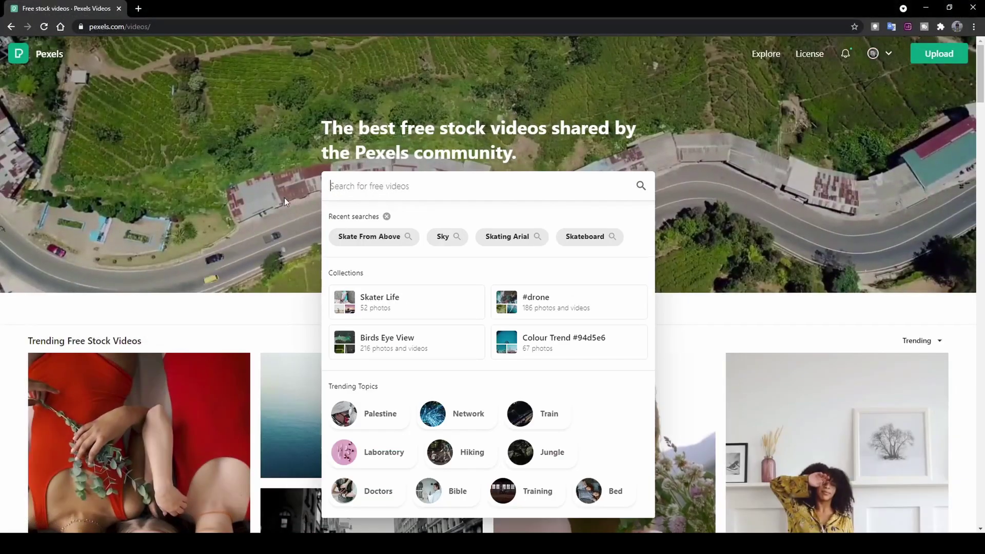
Preview the aerial island video on the Pexels stock videos page in the browser.
click(301, 162)
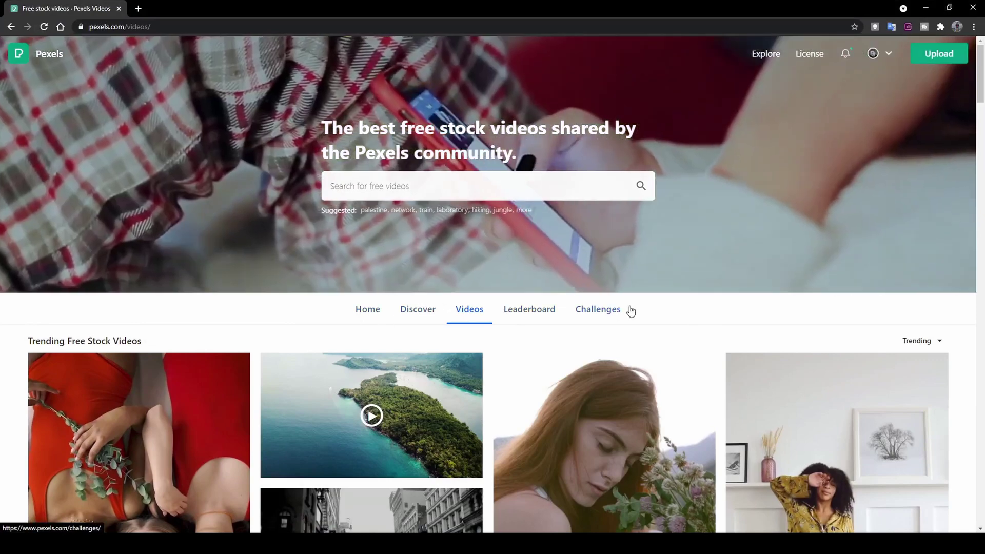
scroll(680, 293, down, 1)
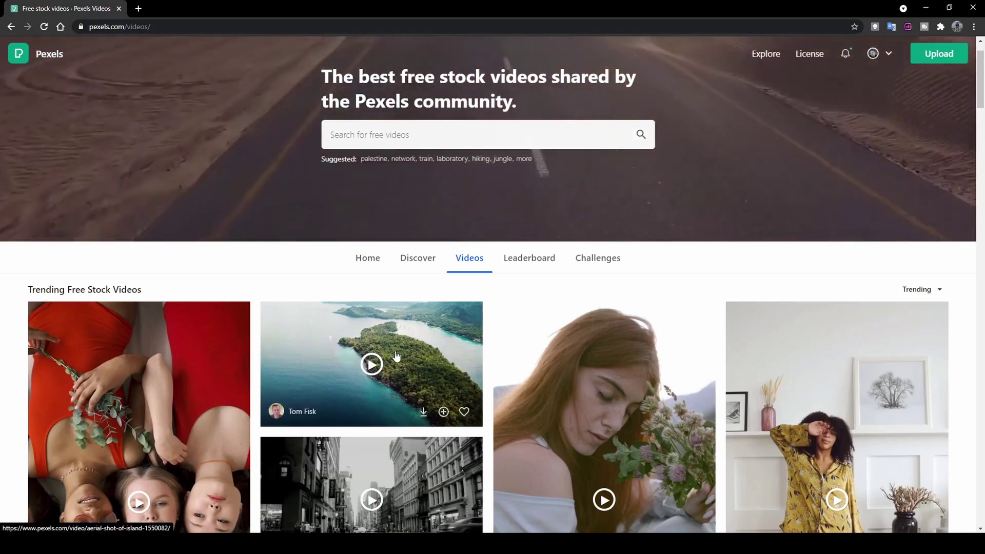
click(373, 366)
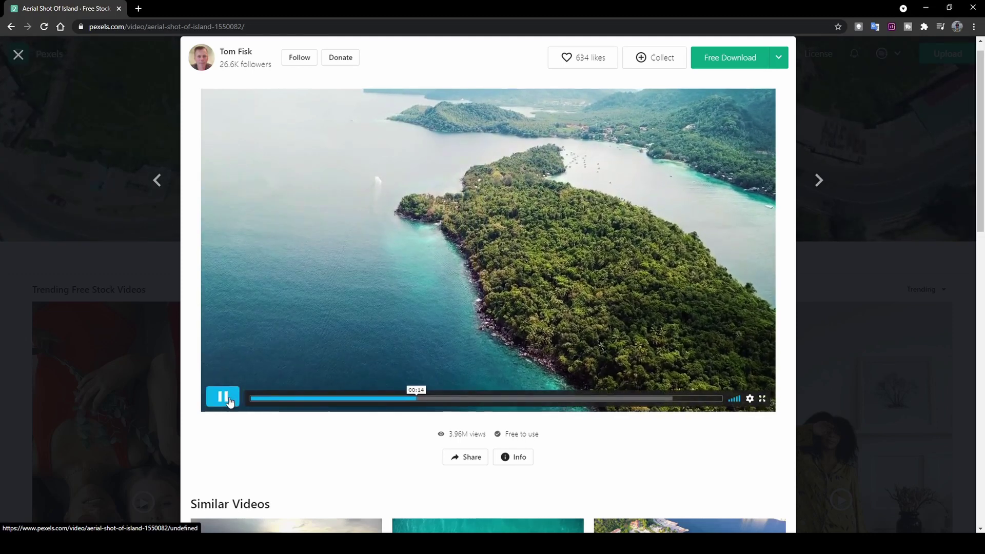
click(223, 396)
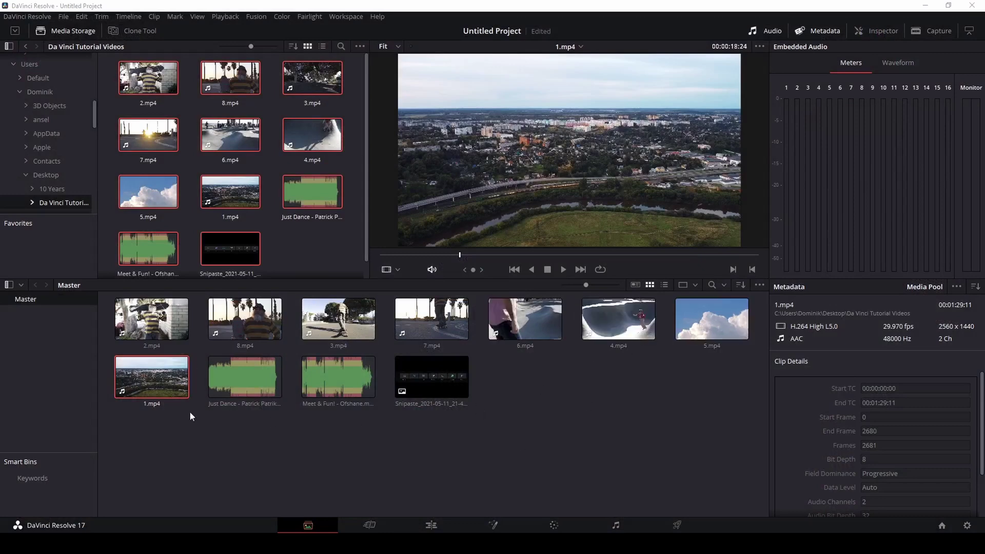
On the Cut page in DaVinci Resolve, play 1.mp4 from its beginning and mark an In point about 11 seconds in.
click(370, 526)
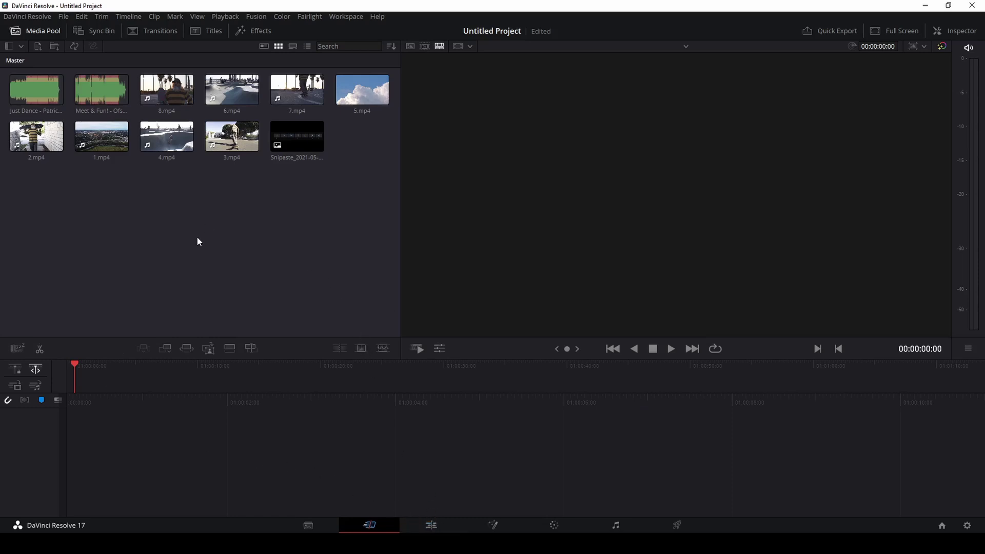
click(103, 143)
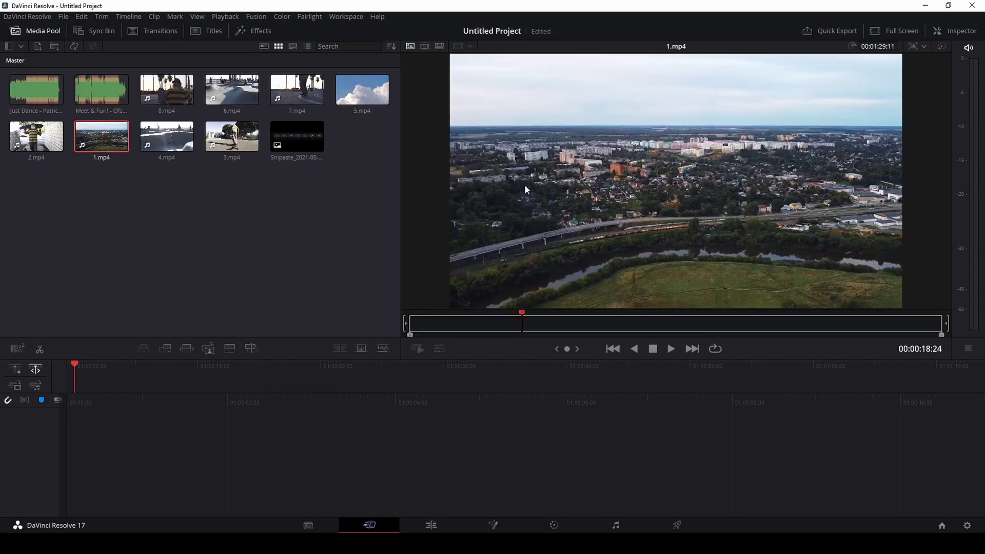
drag(522, 311, 410, 313)
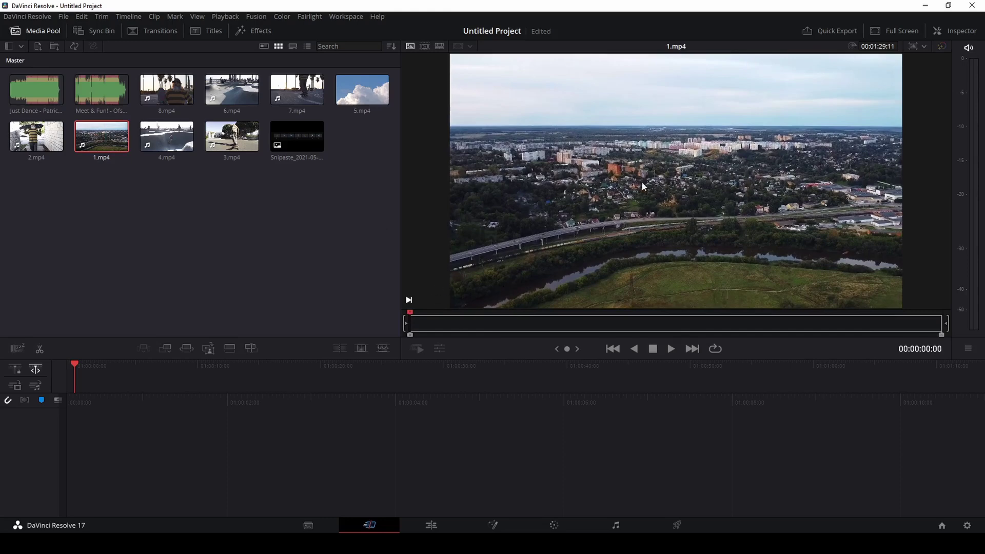
click(670, 350)
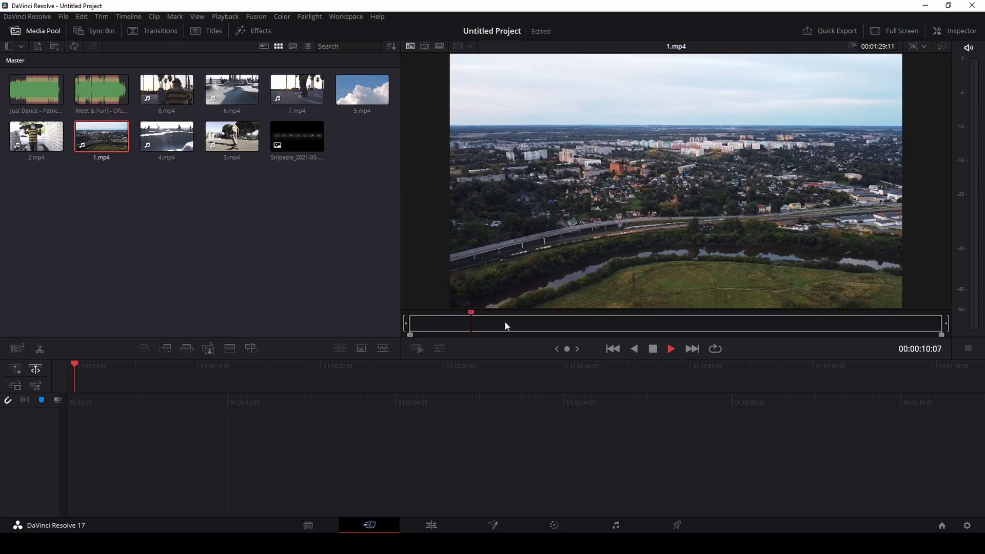
key(i)
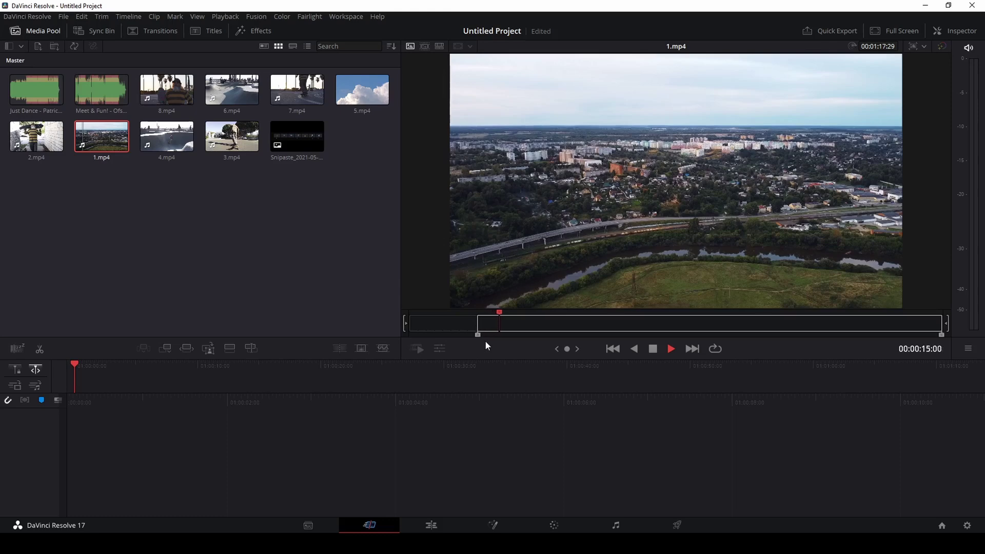
Mark an Out point on 1.mp4 about 6 seconds after the In point, place the trimmed clip on the empty timeline and play it.
key(o)
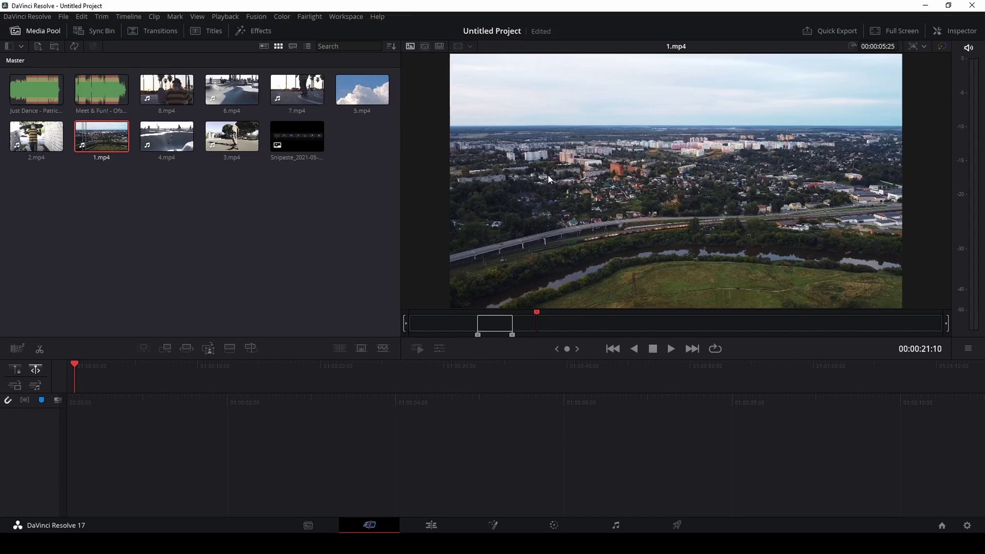
drag(547, 175, 229, 469)
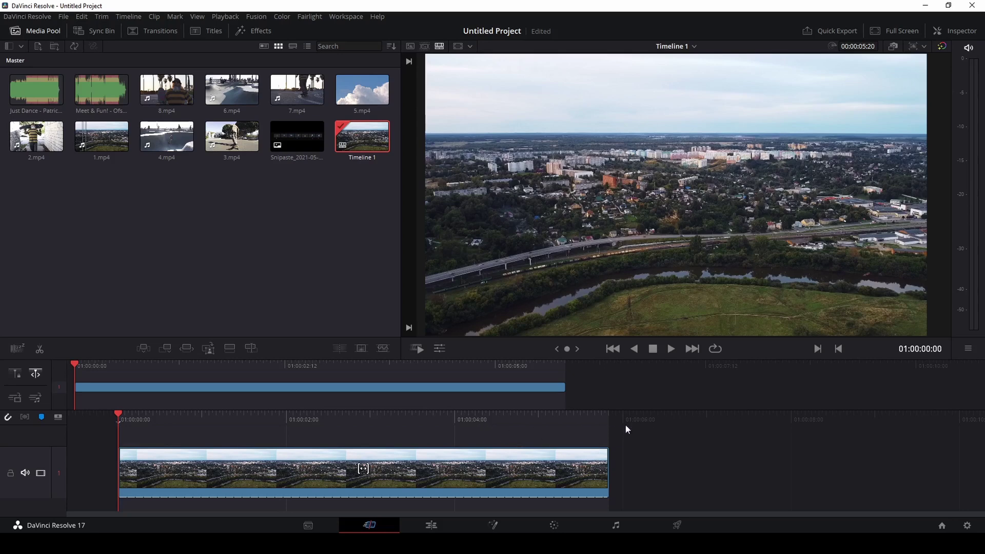
click(669, 350)
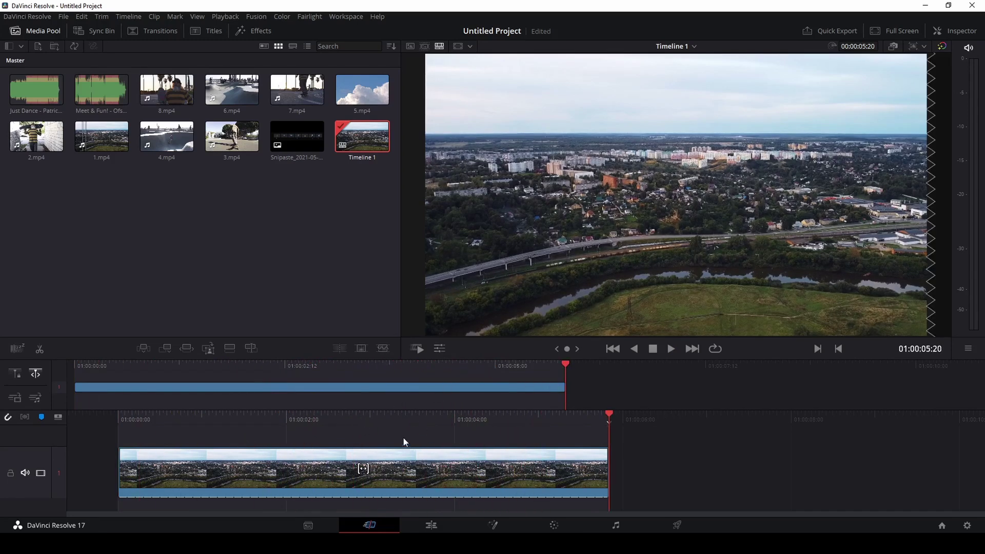
Play 2.mp4 from its beginning and mark an Out point at 00:00:04:15.
click(36, 138)
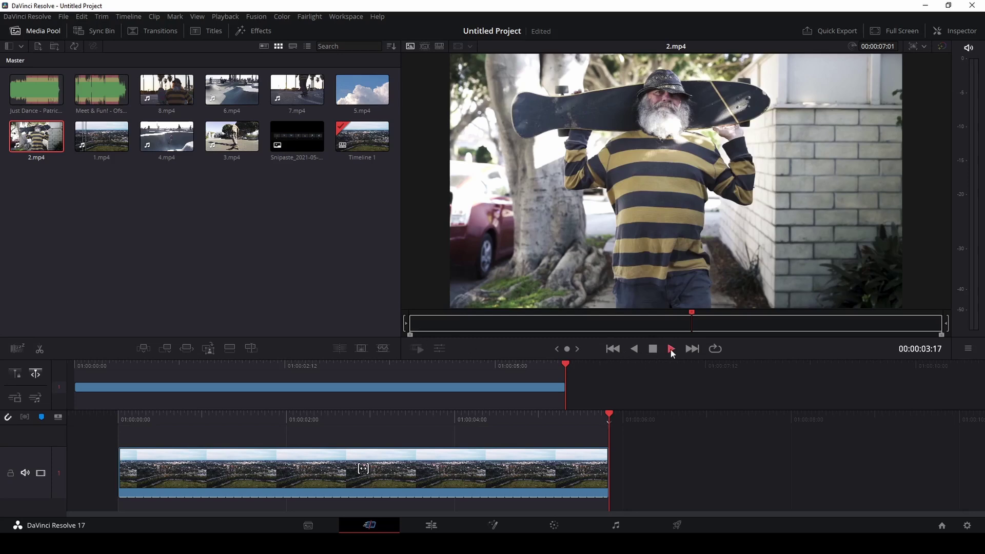
click(655, 349)
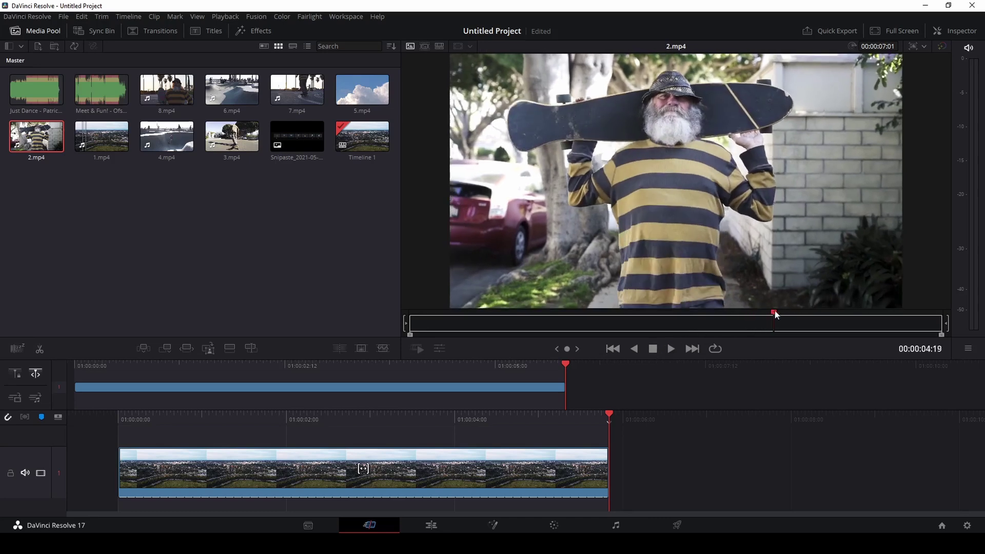
drag(774, 312, 410, 314)
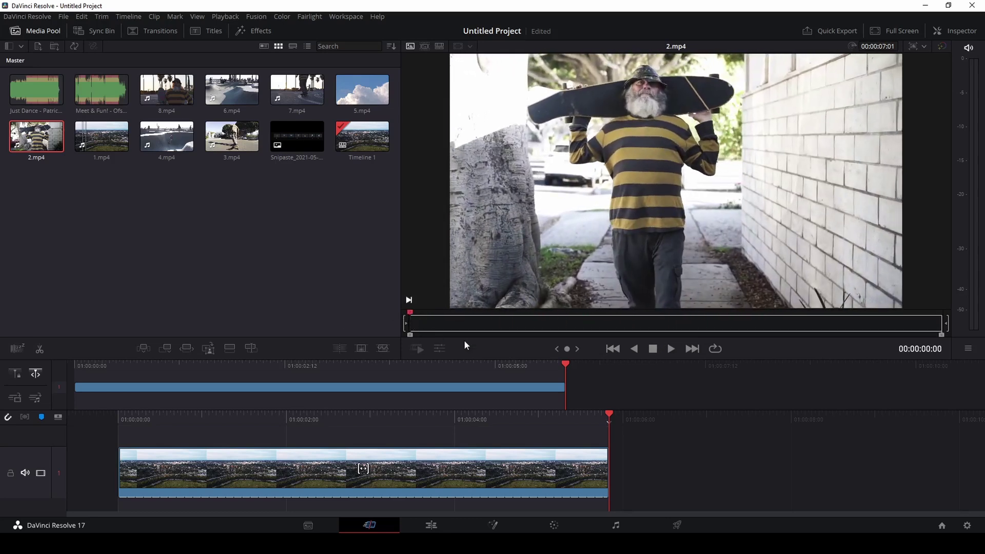
click(672, 348)
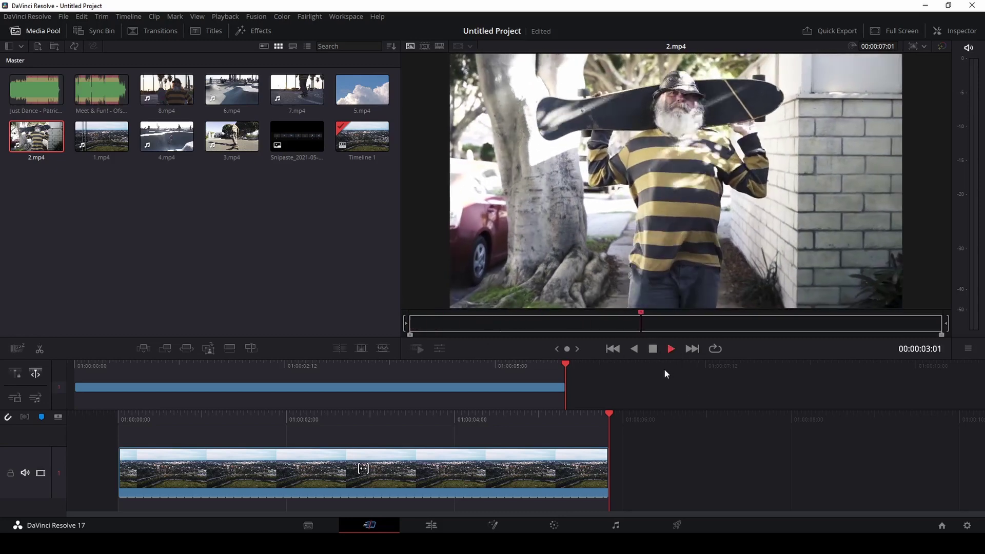
click(653, 348)
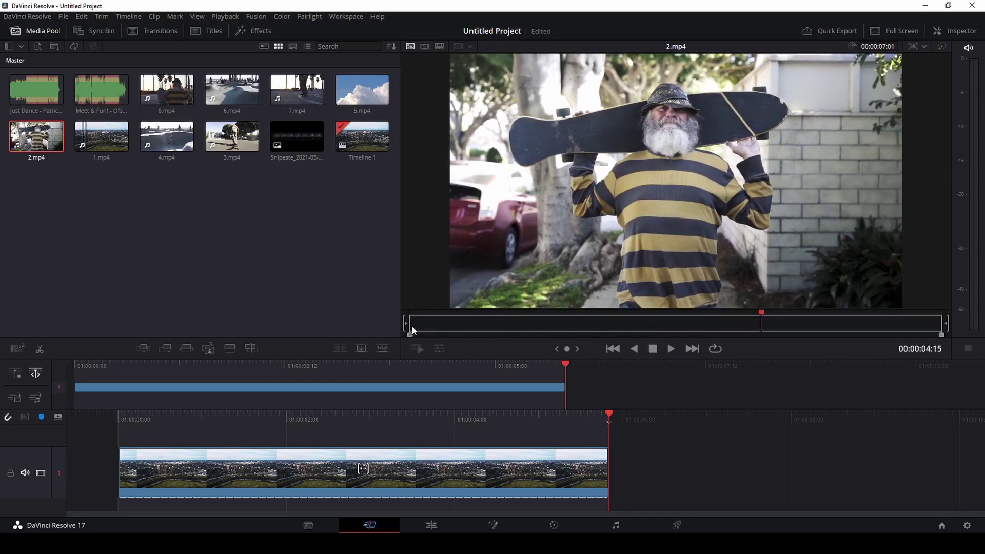
key(o)
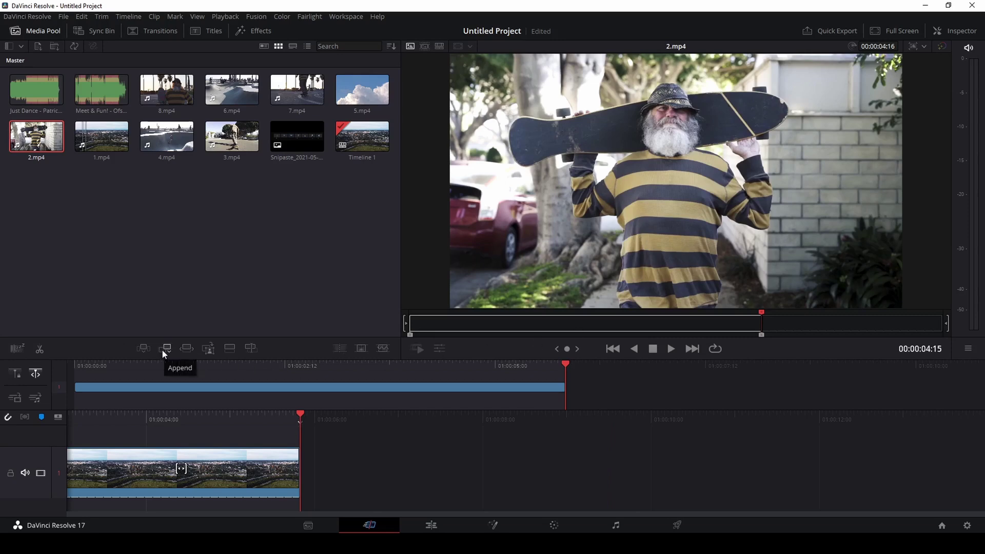
Append the trimmed 2.mp4 to the timeline directly after 1.mp4.
click(300, 413)
mouse_move(293, 414)
mouse_down()
mouse_move(268, 414)
mouse_move(307, 416)
mouse_up()
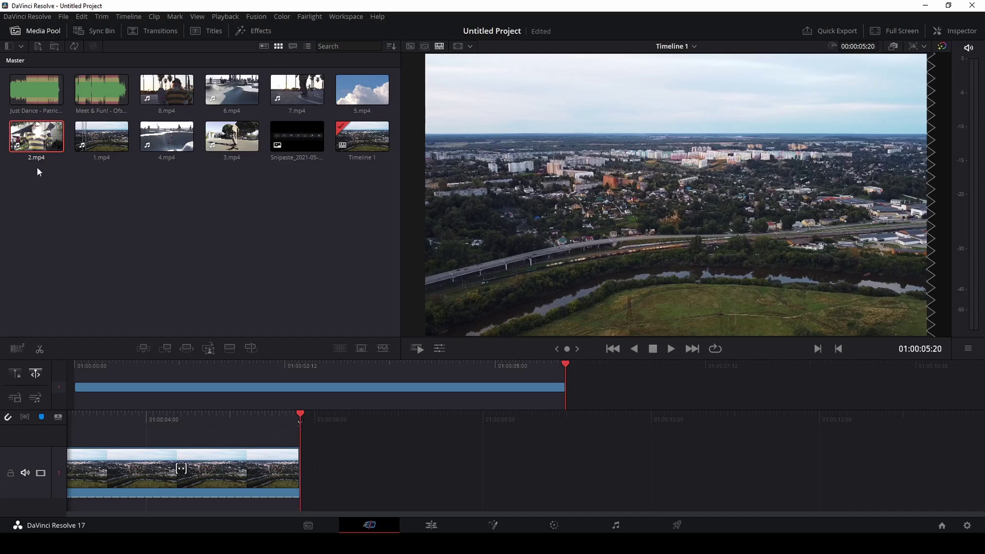
click(34, 138)
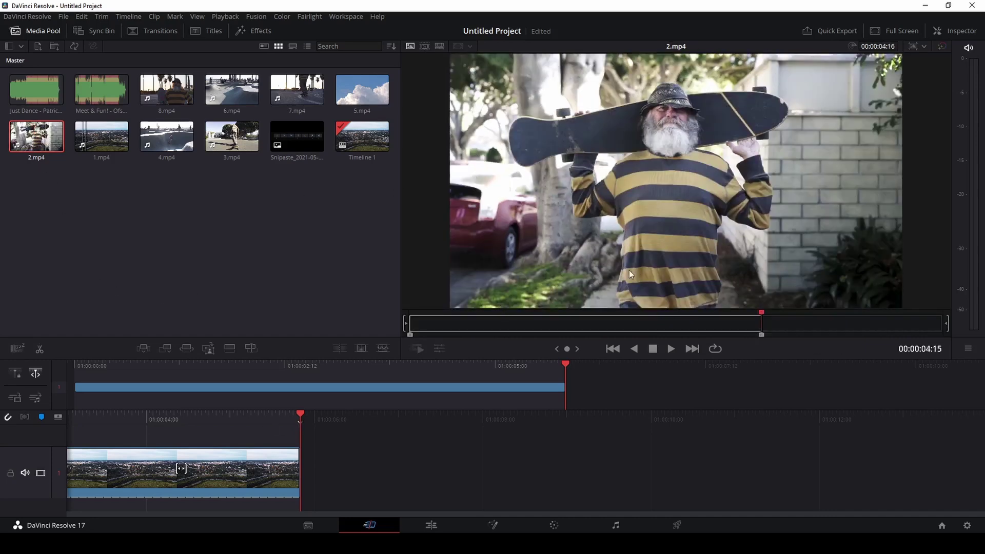
click(165, 348)
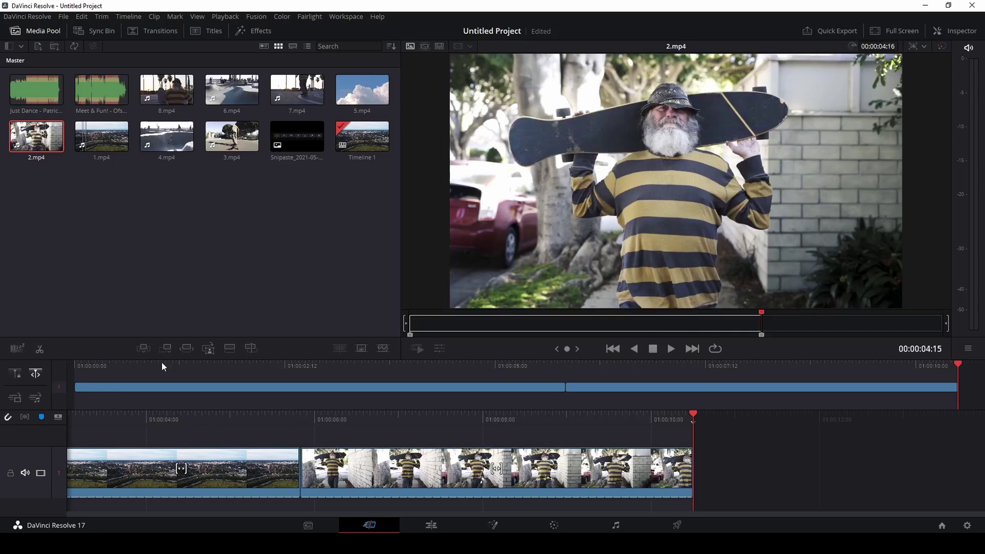
Play the timeline across the cut between 1.mp4 and 2.mp4, and scrub through both clips from start to end.
click(225, 423)
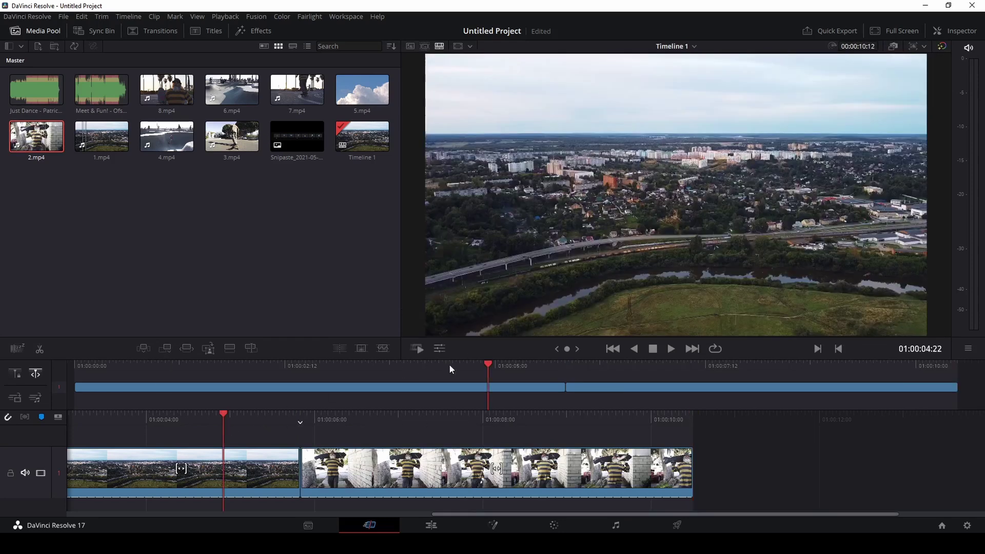
key(space)
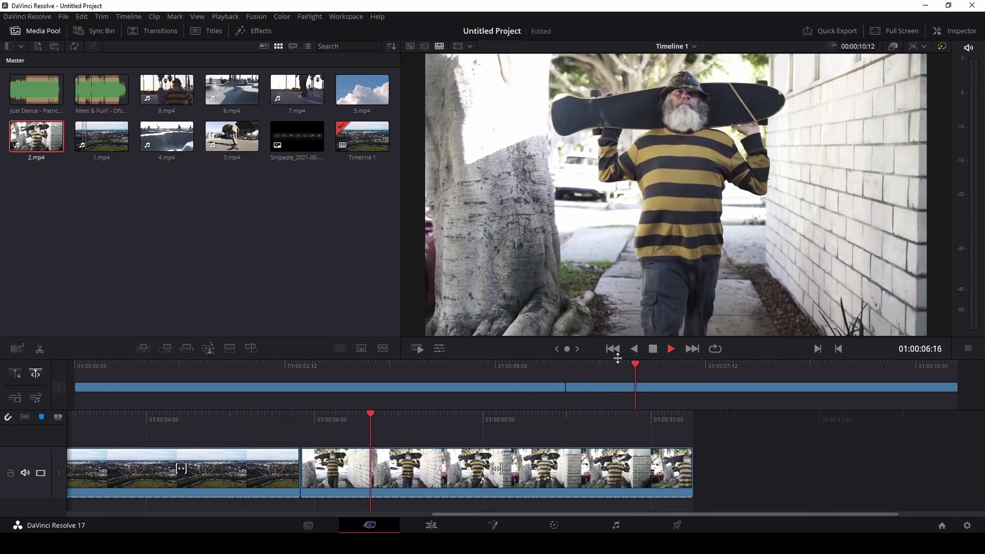
click(648, 350)
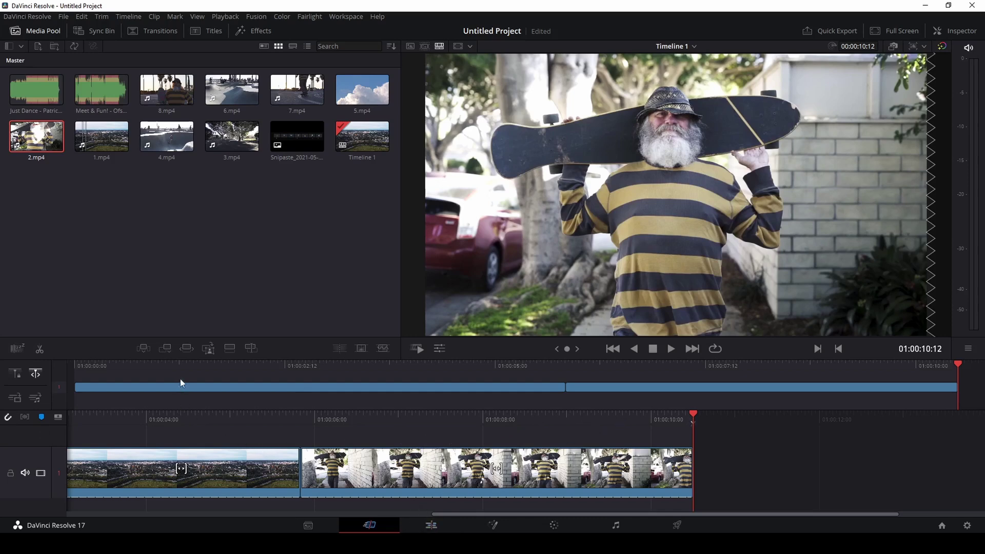
mouse_move(512, 423)
mouse_down()
mouse_move(653, 423)
mouse_move(122, 430)
mouse_move(496, 434)
mouse_up()
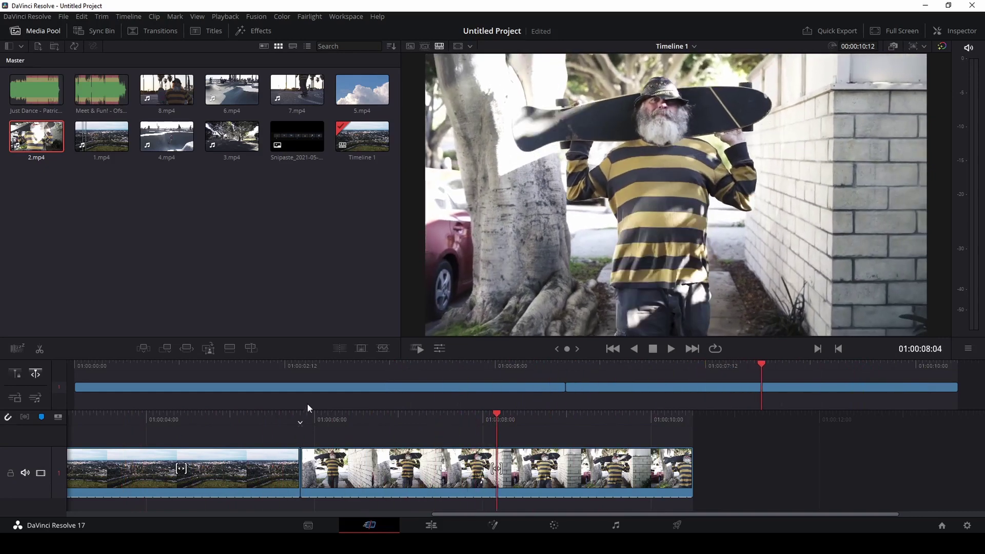
drag(394, 373, 56, 389)
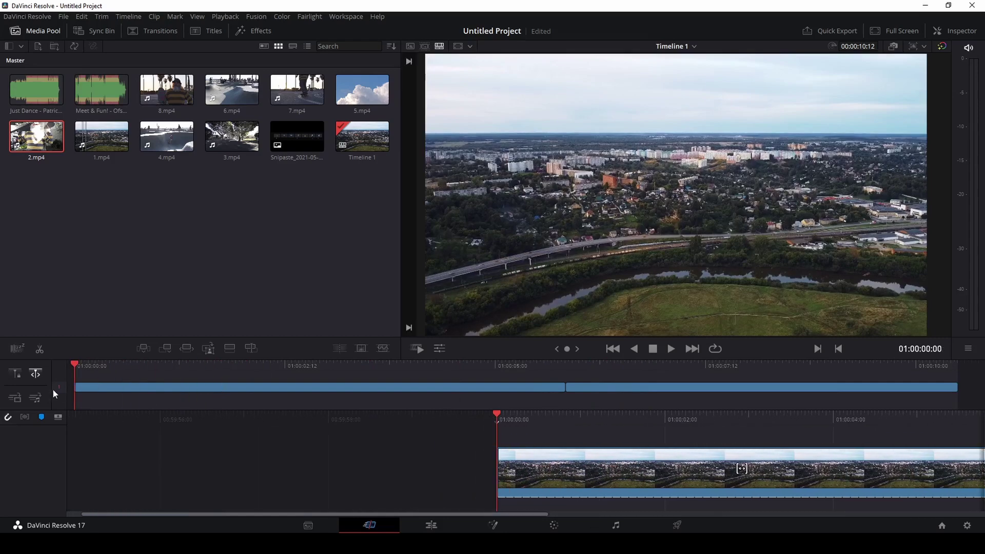
drag(210, 370, 891, 370)
drag(472, 420, 957, 369)
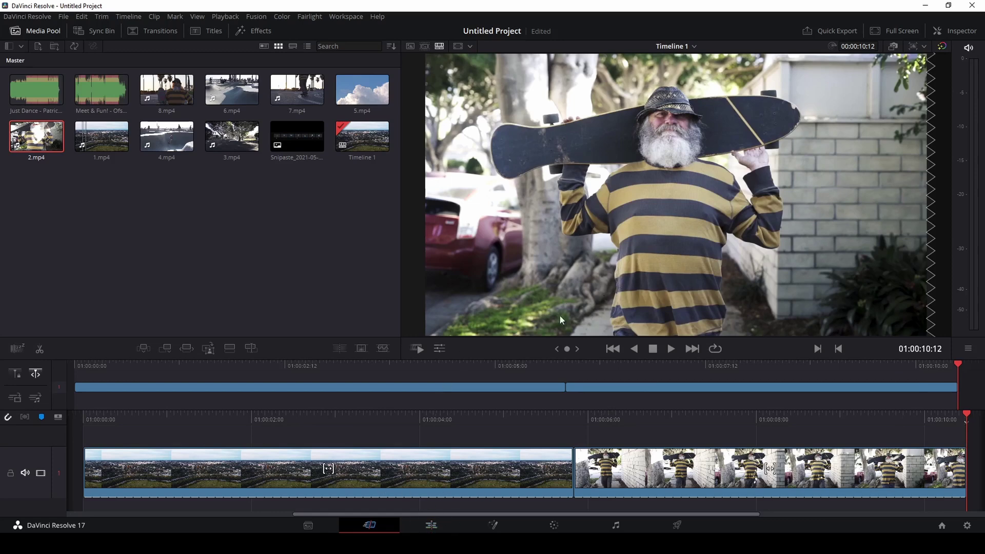
Switch to the Edit page, try the media pool's thumbnail view and return it to list view.
click(431, 525)
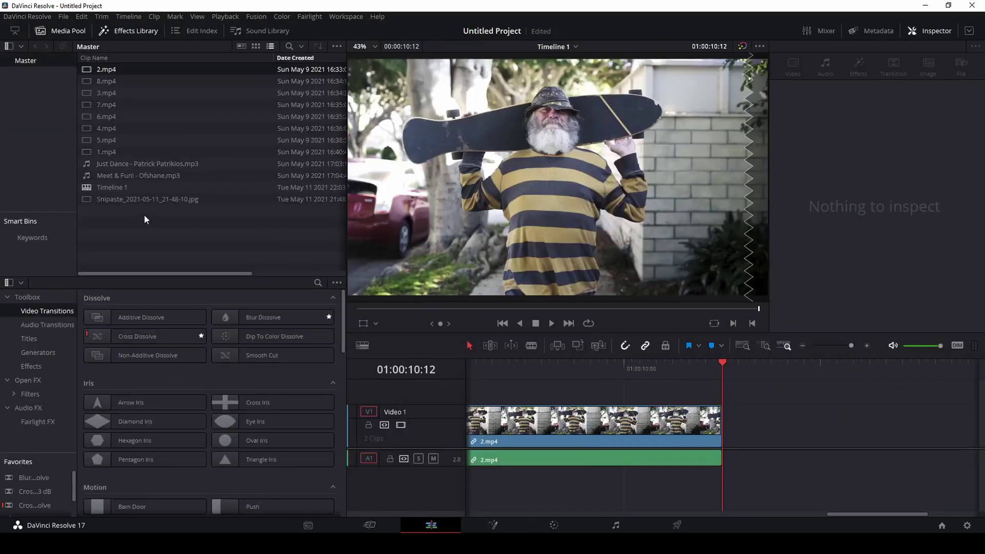
click(255, 46)
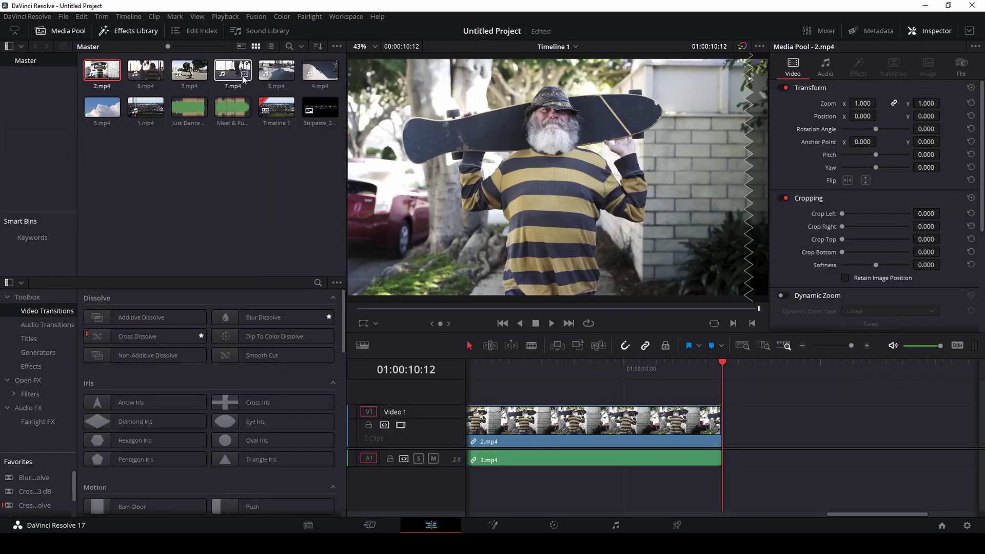
click(271, 46)
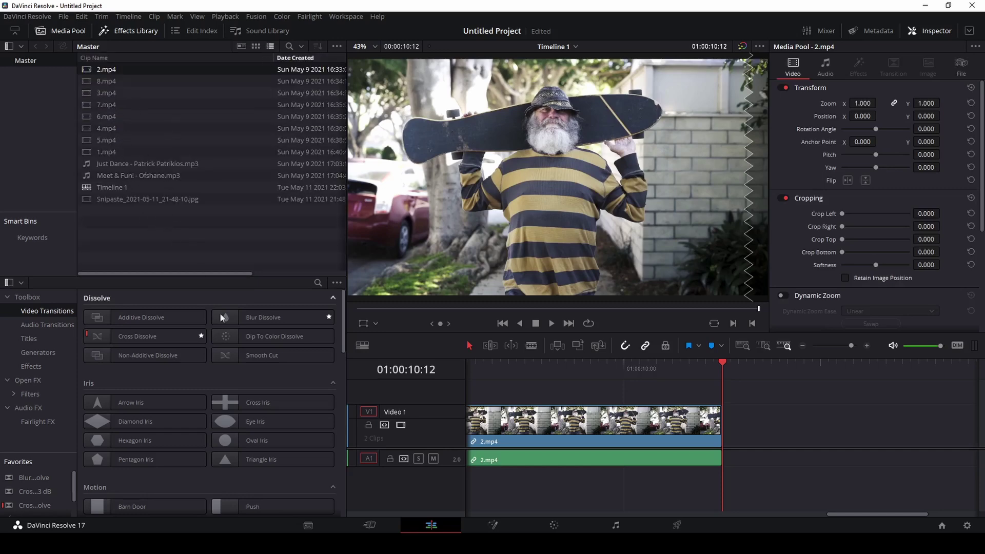
Preview 3.mp4 and add it to the timeline directly after 2.mp4 on Video 1.
click(904, 515)
drag(904, 512, 497, 505)
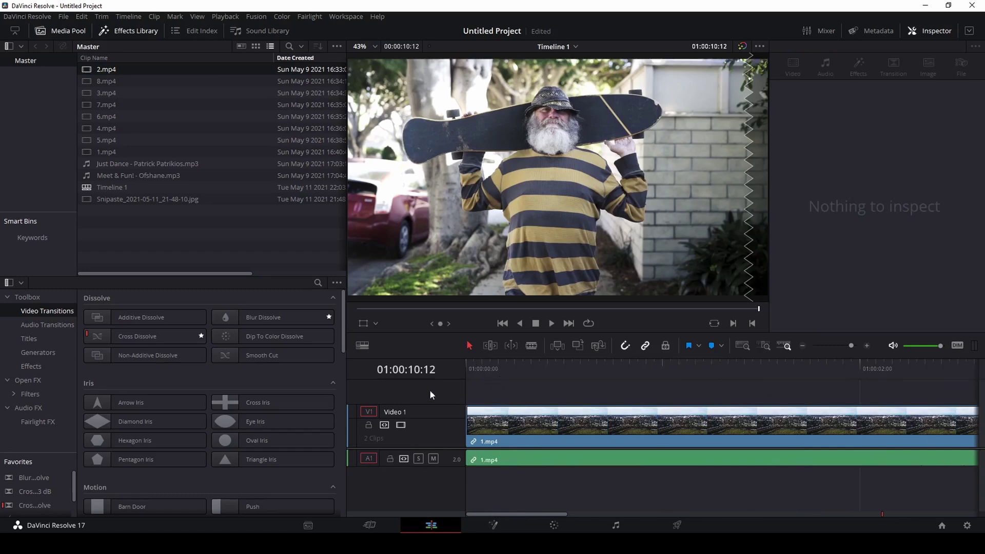
drag(509, 513, 689, 515)
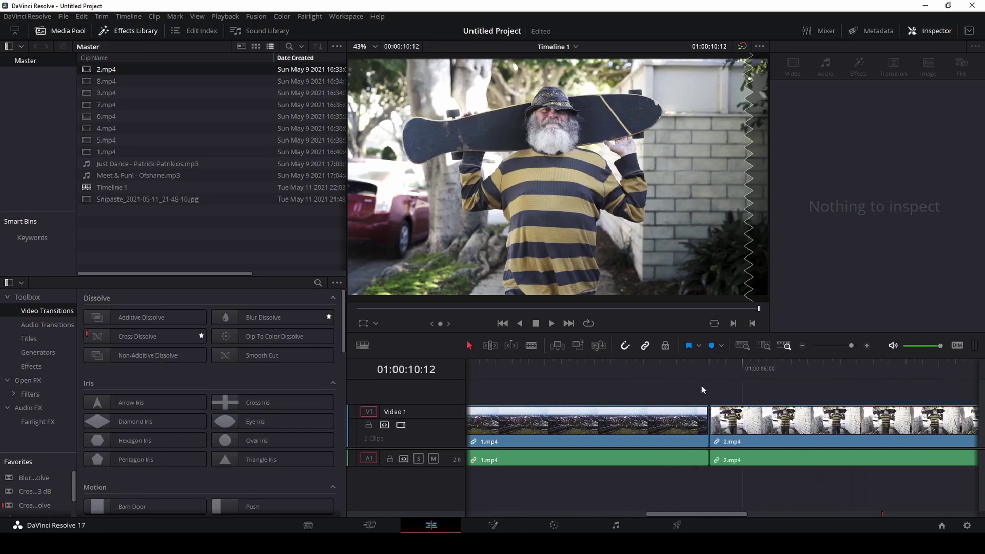
drag(695, 512, 875, 513)
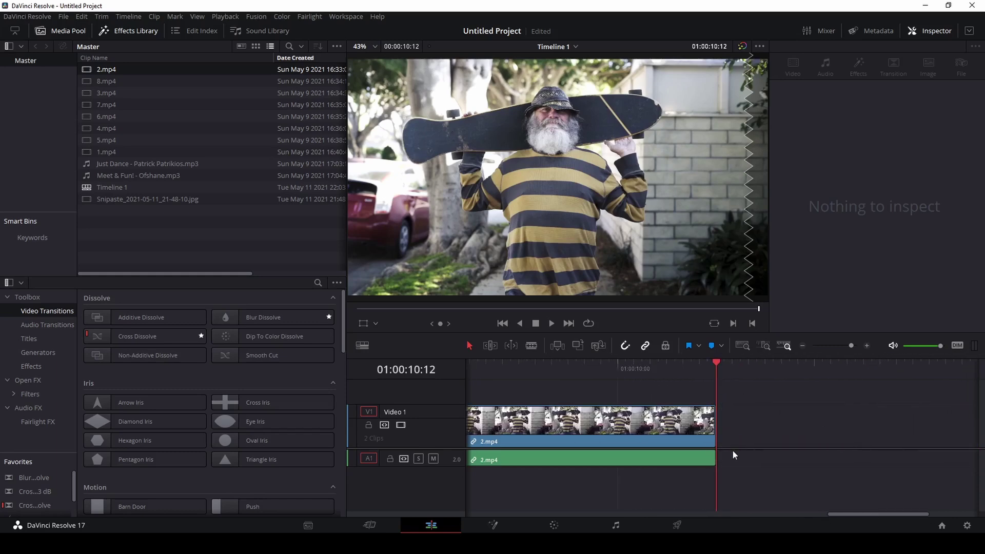
click(101, 94)
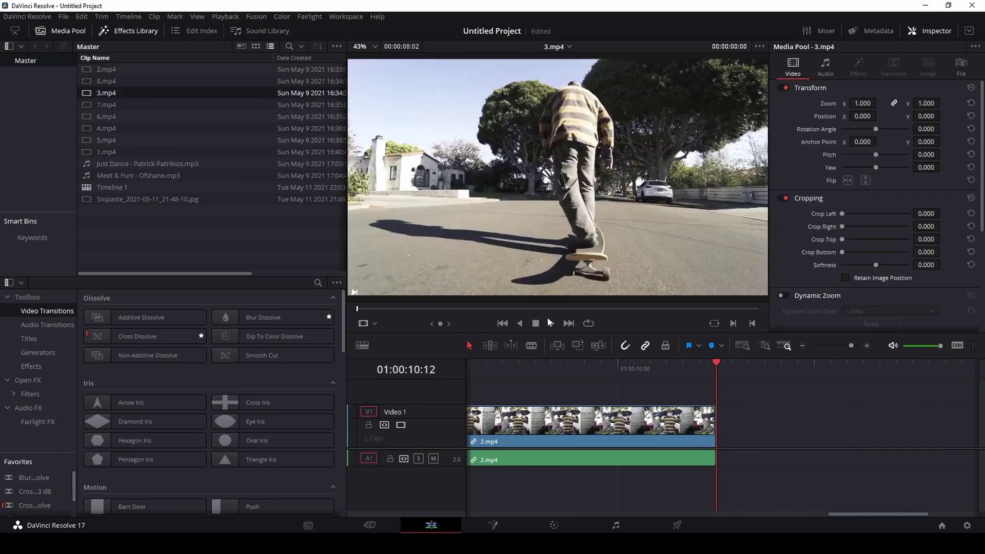
click(549, 323)
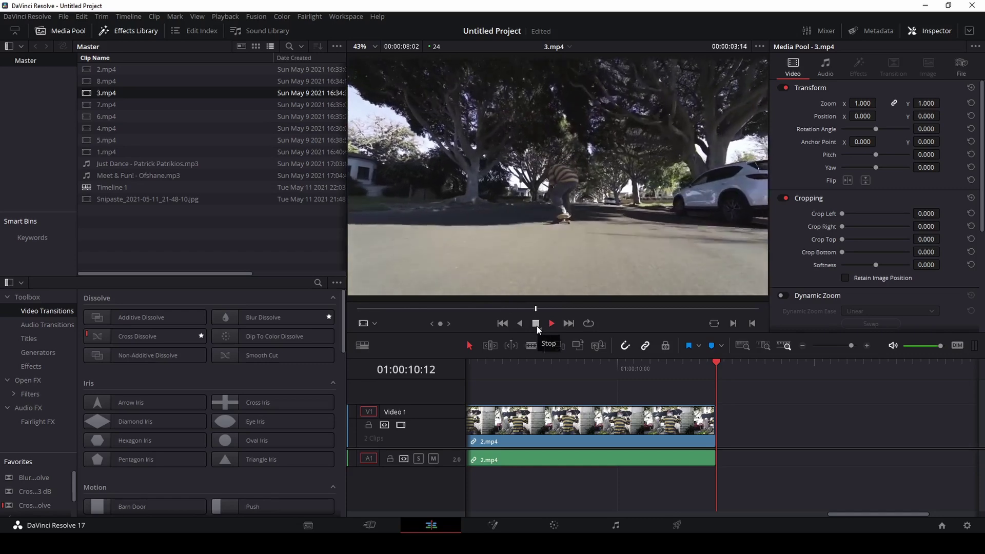
click(534, 324)
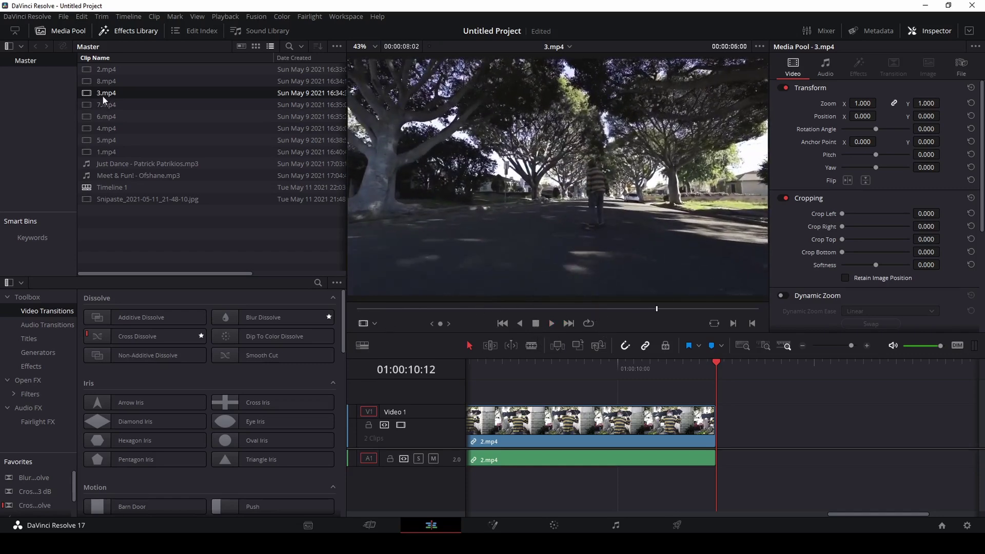
drag(87, 92, 719, 442)
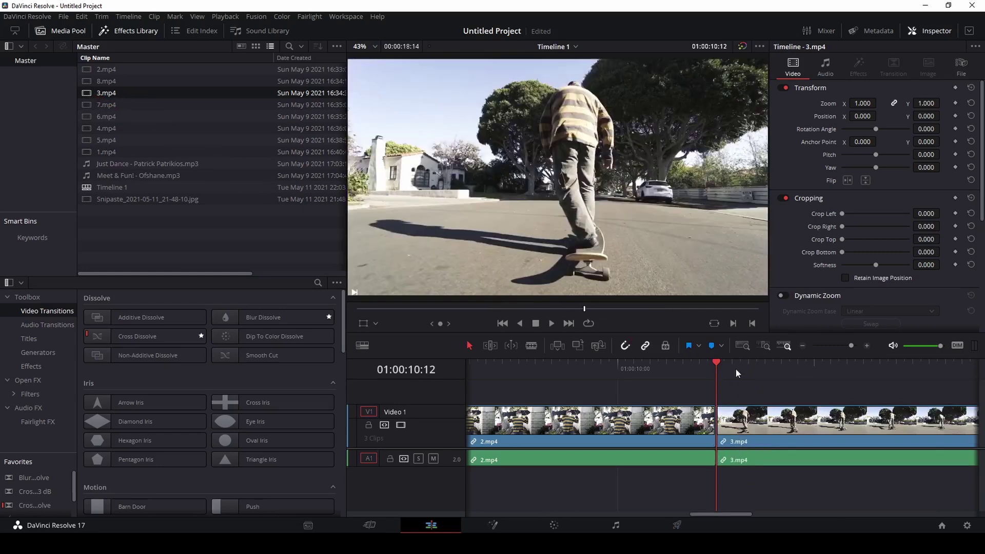
Play the timeline from 01:00:10:04 into 3.mp4 and split that clip at 01:00:16:09 with the Blade tool.
mouse_move(700, 512)
mouse_down()
mouse_move(890, 515)
mouse_move(713, 521)
mouse_up()
click(569, 364)
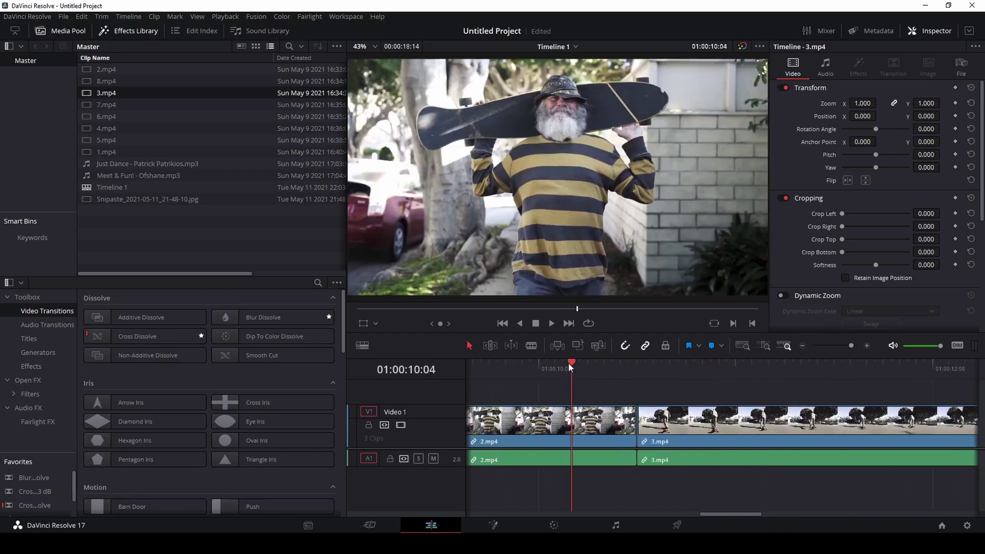
click(552, 323)
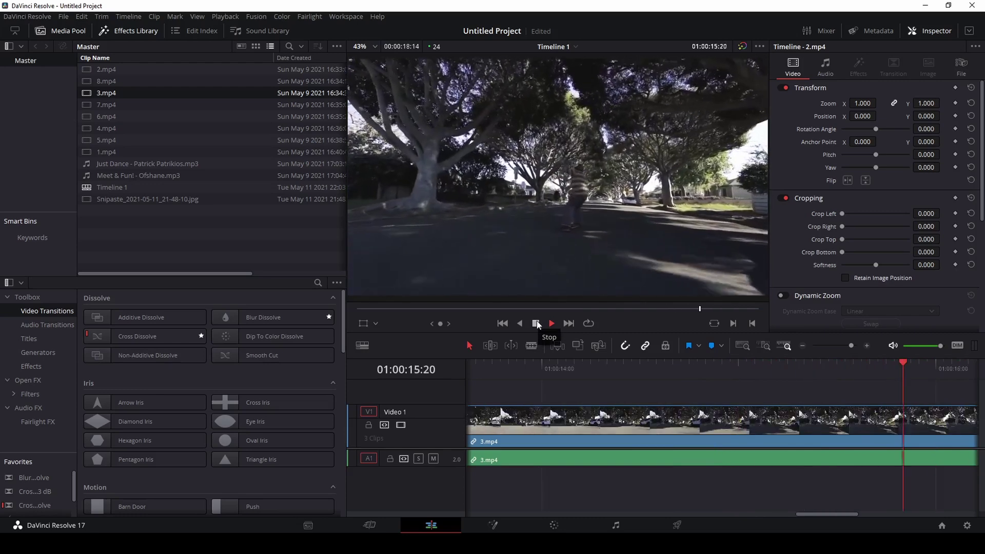
click(537, 323)
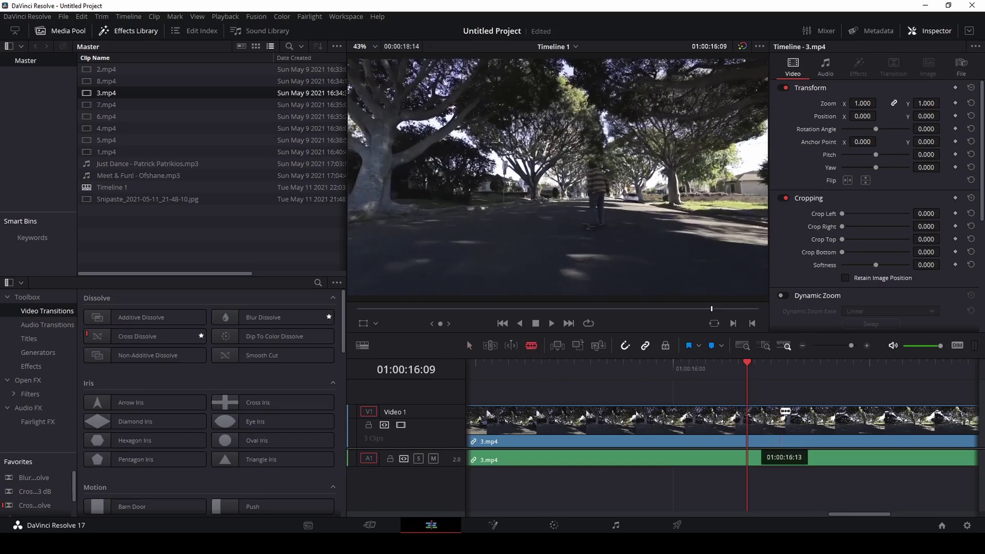
click(752, 413)
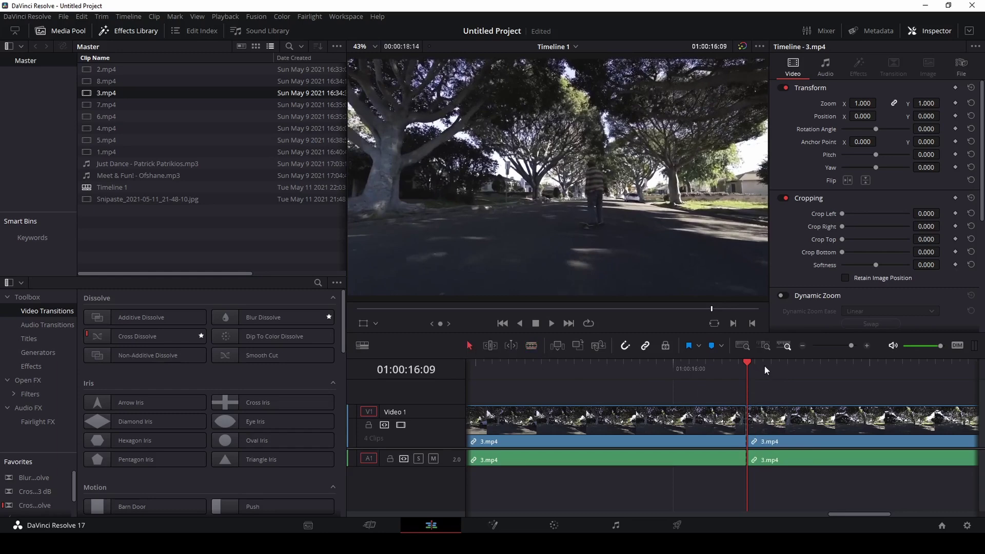
Delete the rear part of 3.mp4 that follows the cut at 01:00:16:09.
drag(752, 360, 796, 362)
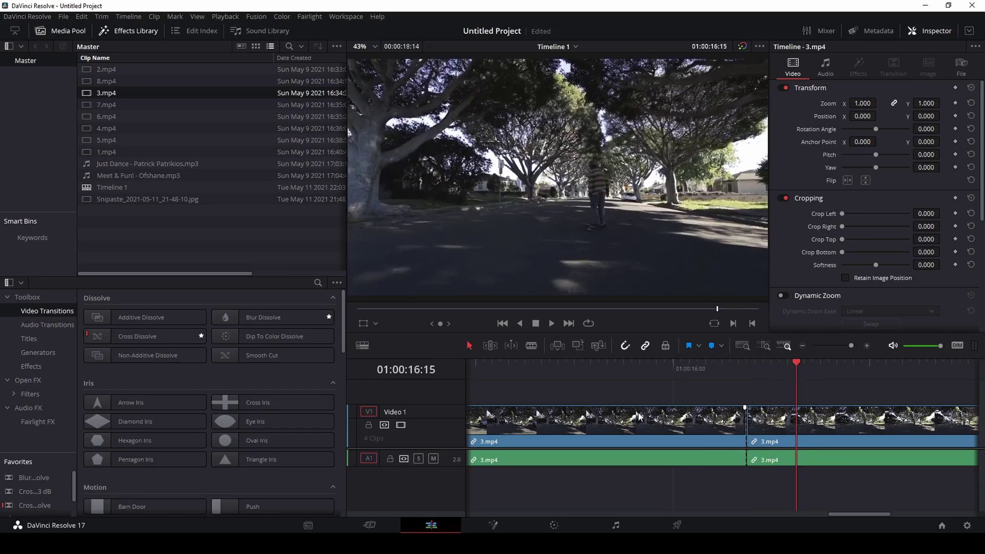
mouse_move(853, 512)
mouse_down()
mouse_move(666, 519)
mouse_move(856, 514)
mouse_up()
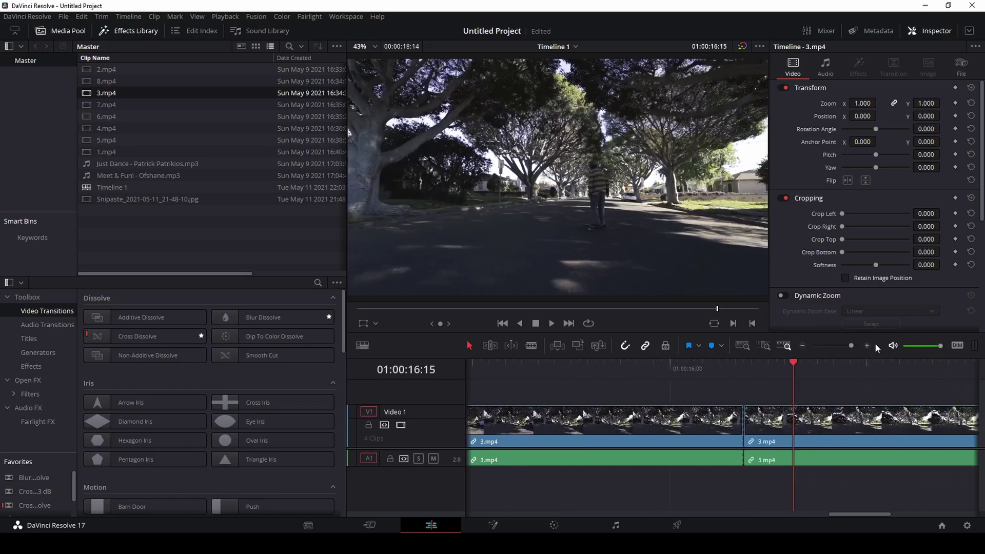
click(802, 345)
click(802, 345)
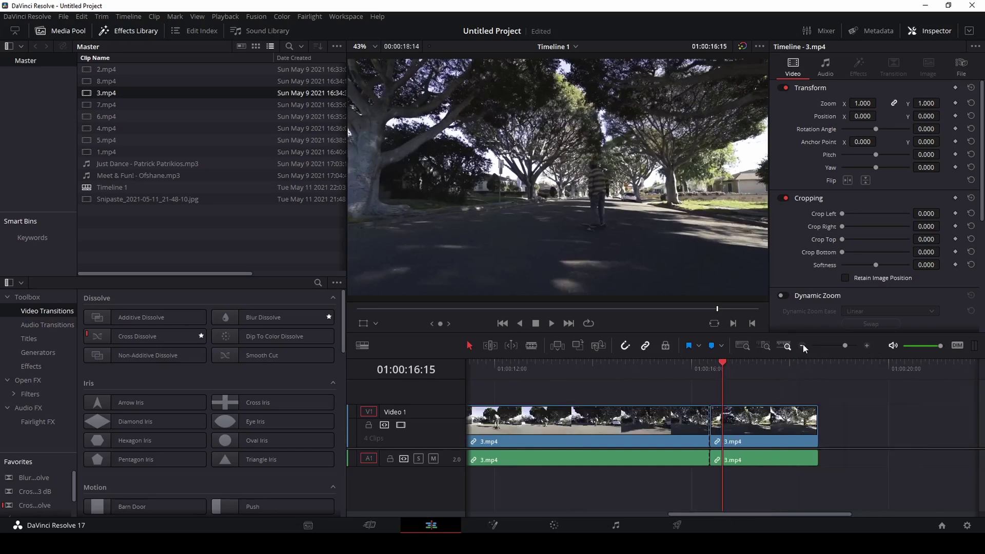
click(802, 345)
drag(725, 512, 611, 517)
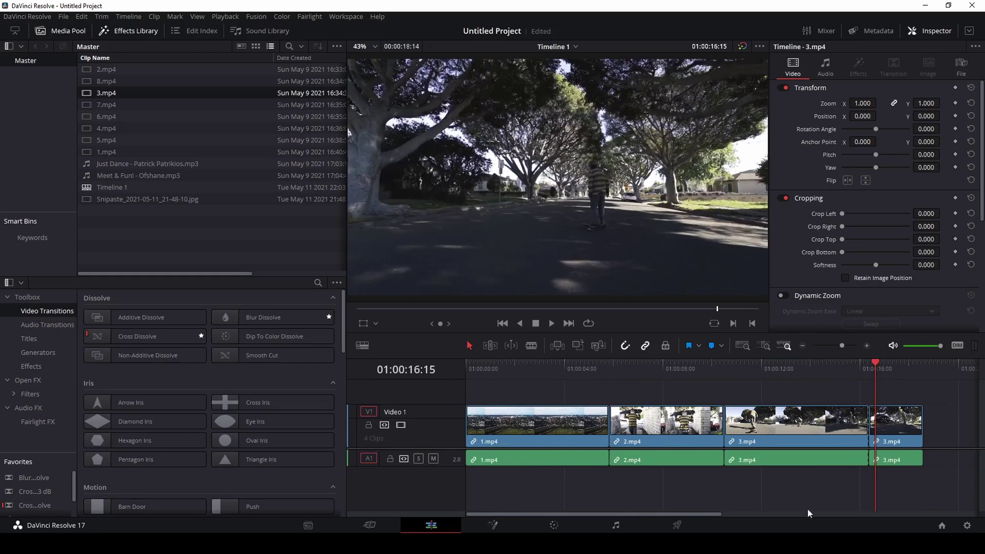
drag(690, 515, 773, 515)
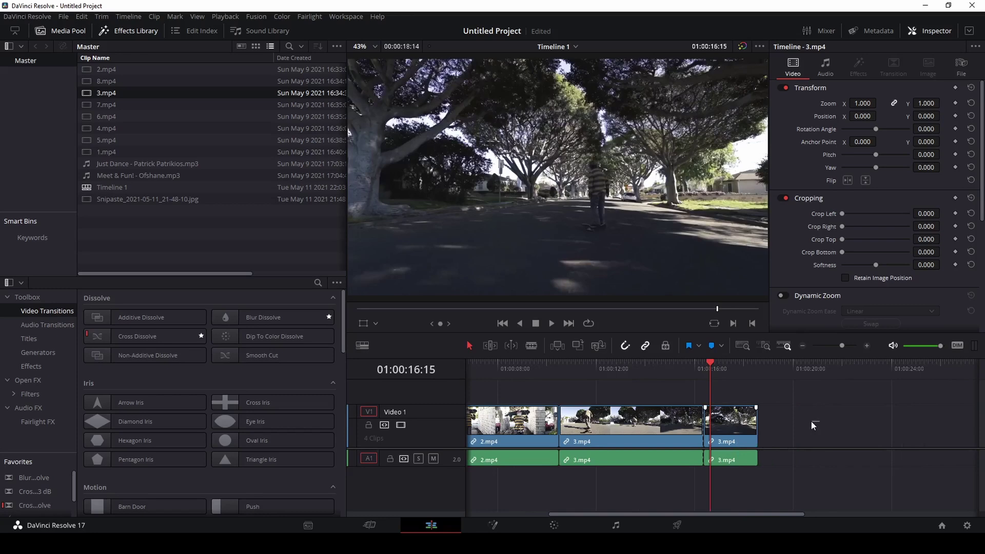
drag(776, 429, 737, 459)
key(Delete)
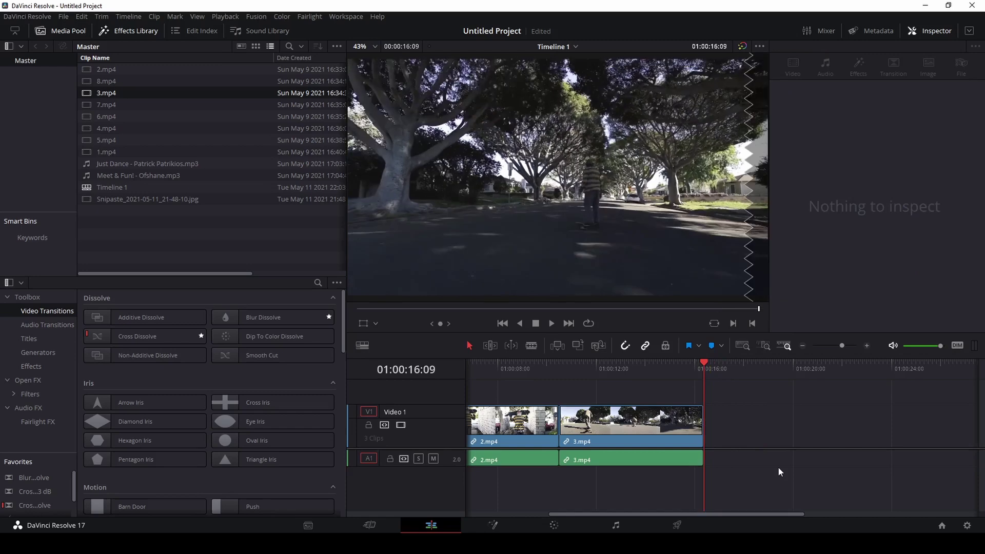
Split 3.mp4 at about 01:00:11:10 with the Blade tool and scrub past the cut to 01:00:13:00.
click(535, 346)
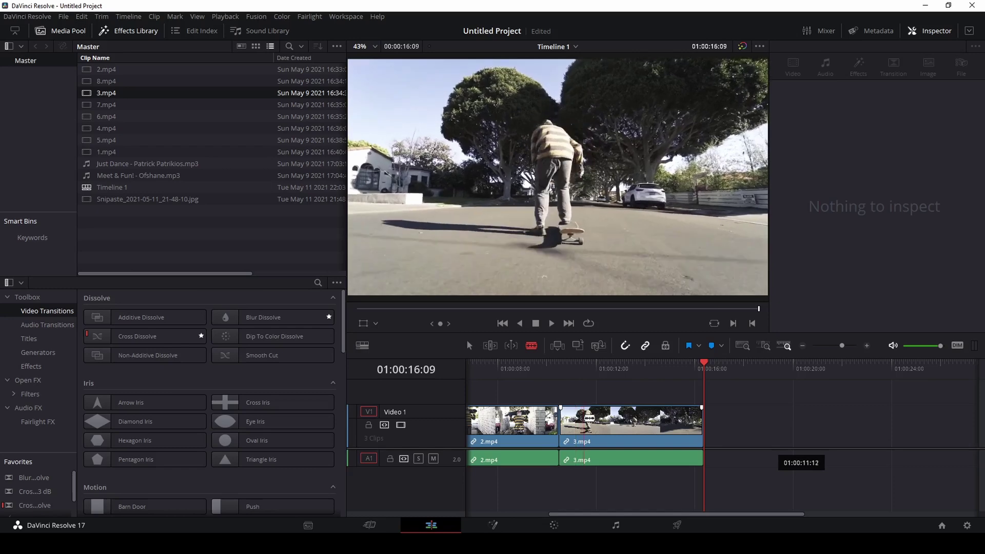
click(582, 418)
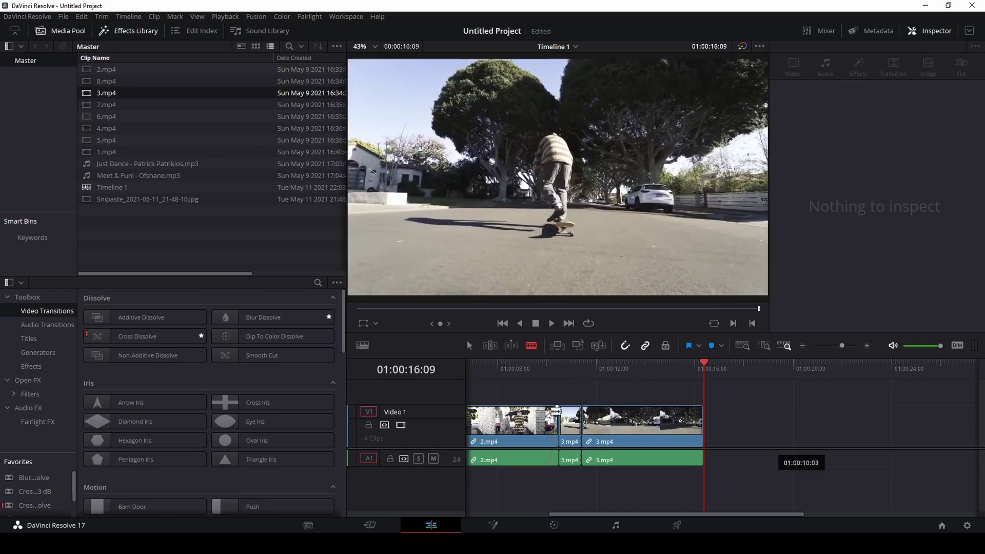
click(583, 365)
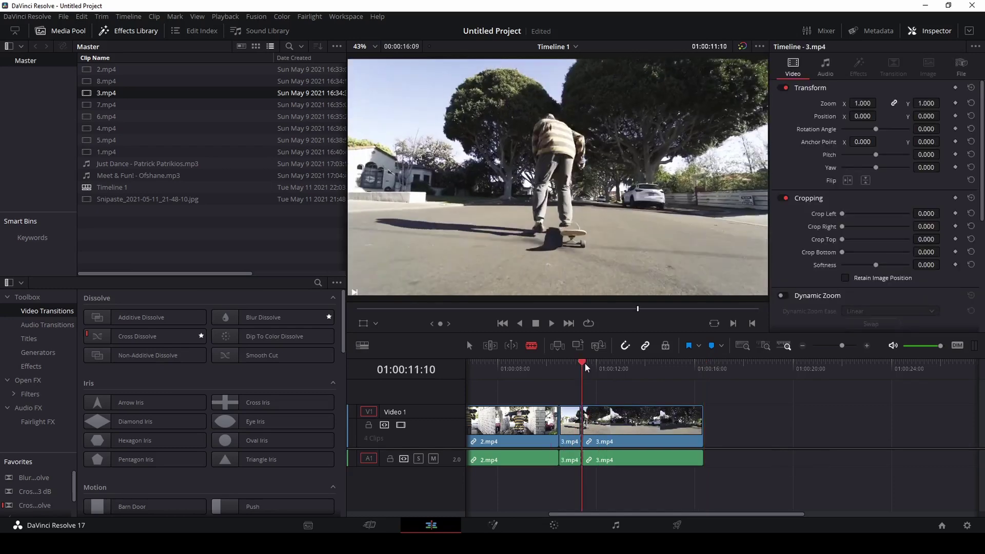
click(594, 365)
drag(598, 366, 621, 365)
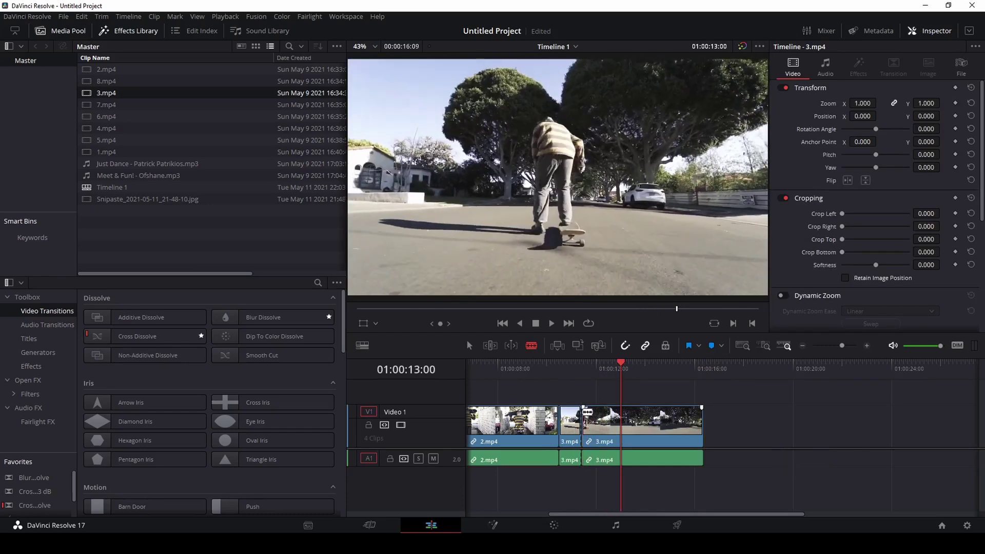
Try ripple deleting the short first piece of 3.mp4, and undo the deletion.
click(570, 426)
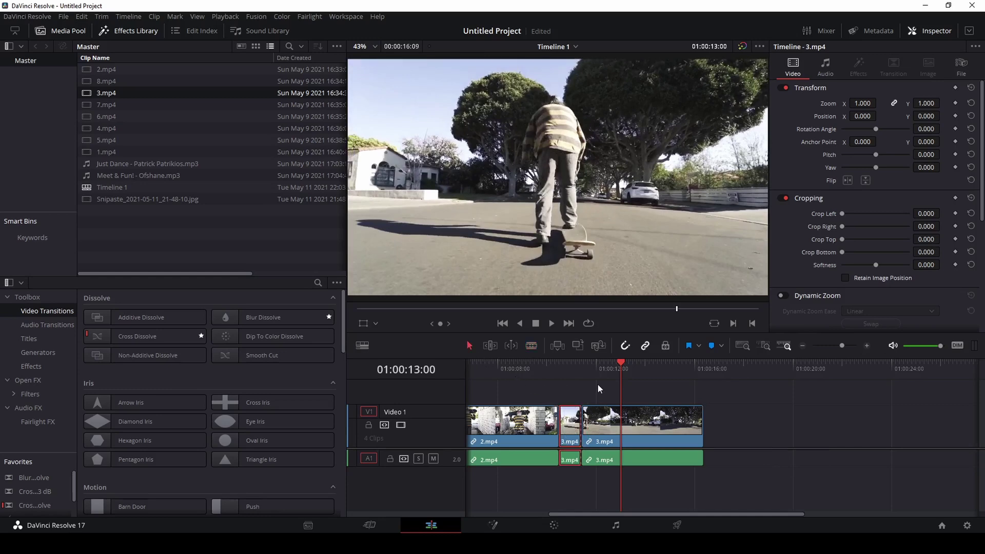
key(Delete)
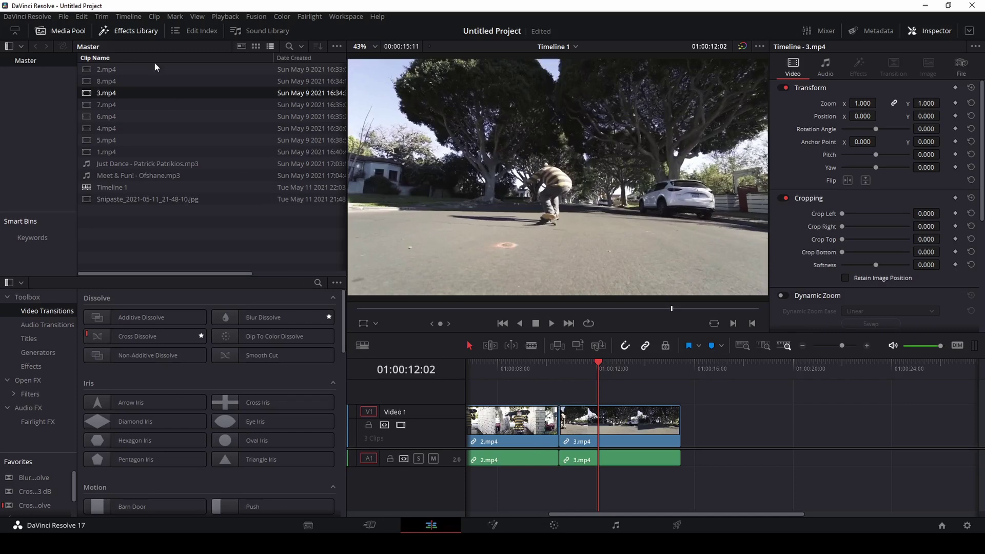
click(85, 15)
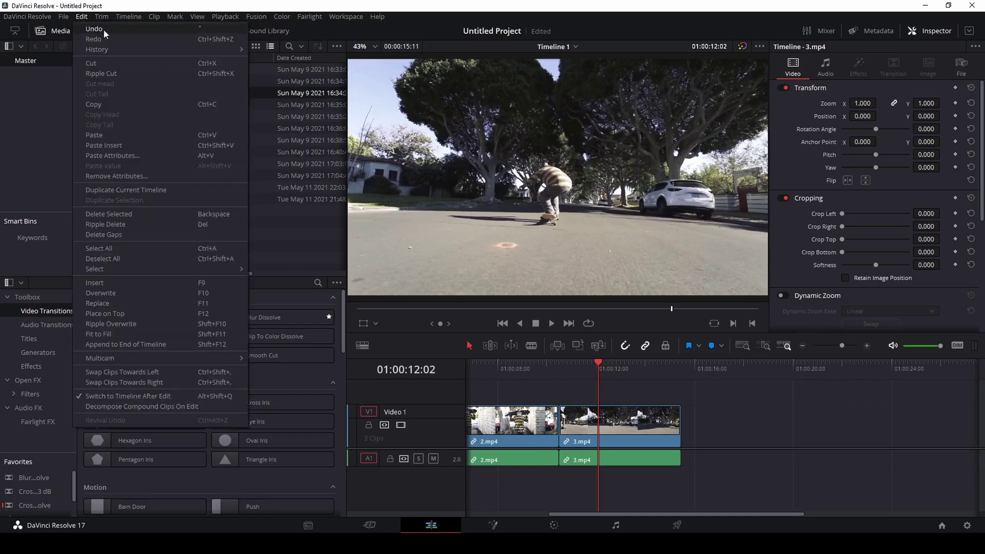
click(103, 29)
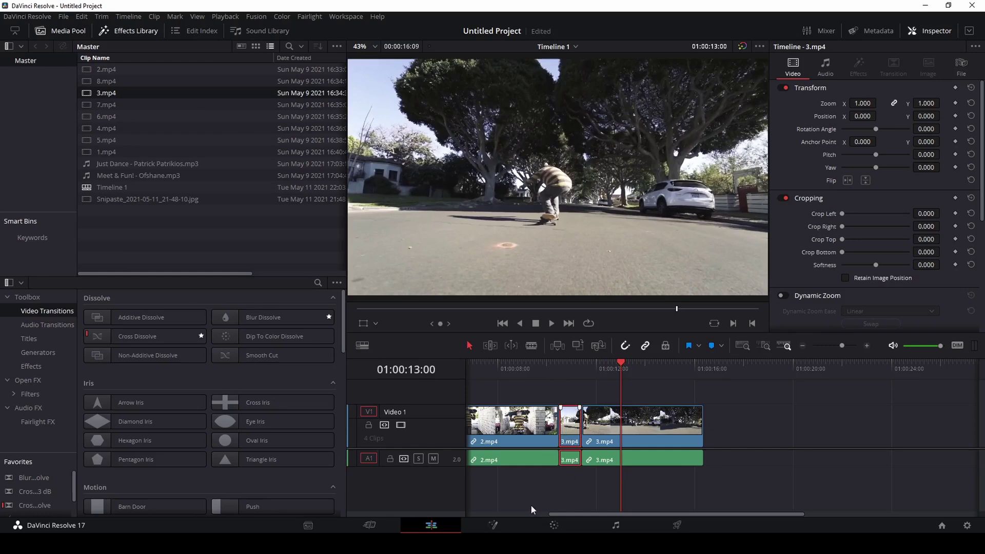
Delete the short first piece of 3.mp4 without closing the gap, and play the timeline from 01:00:09:01 across the gap.
key(BackSpace)
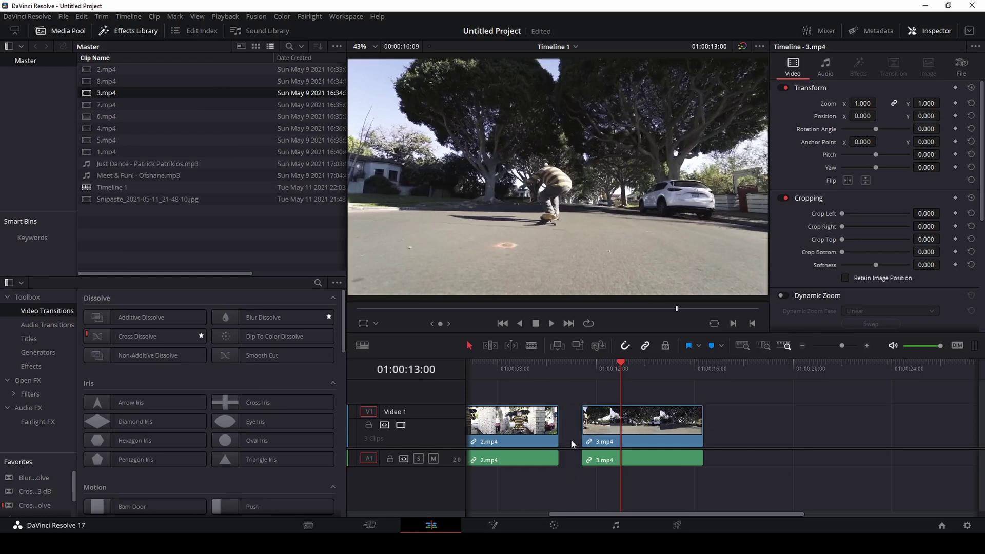
drag(622, 514, 559, 514)
click(650, 374)
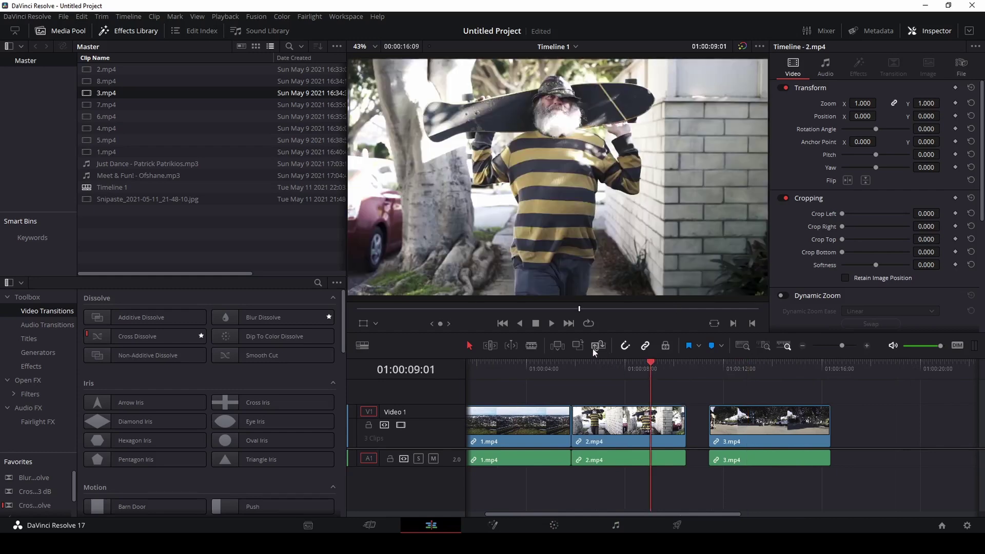
click(552, 324)
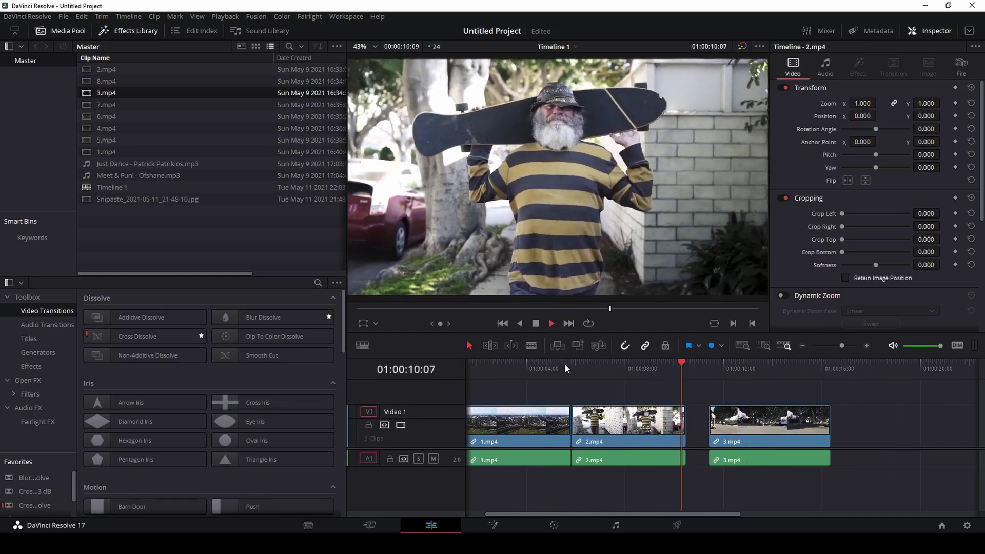
click(536, 324)
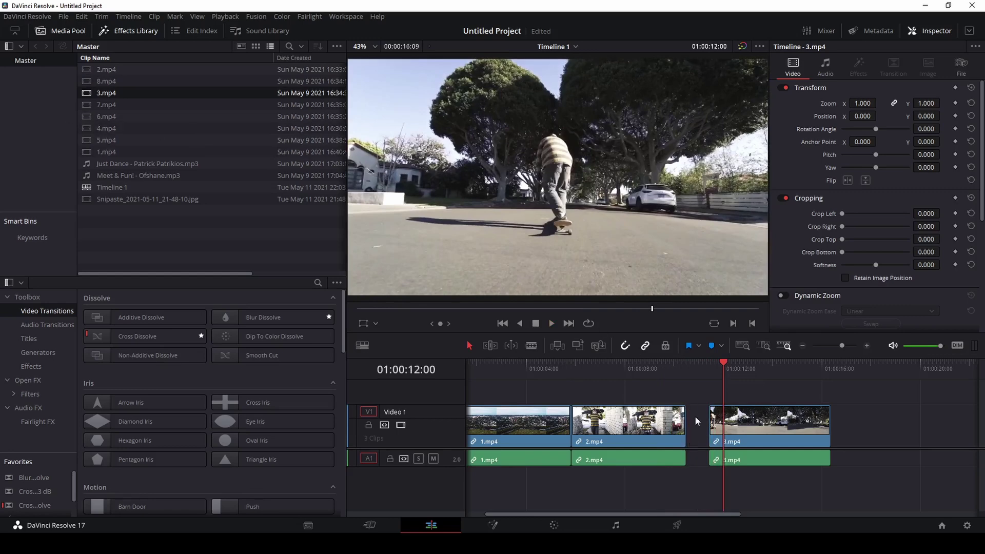
Ripple delete the empty gap between 2.mp4 and 3.mp4 on Video 1.
click(685, 367)
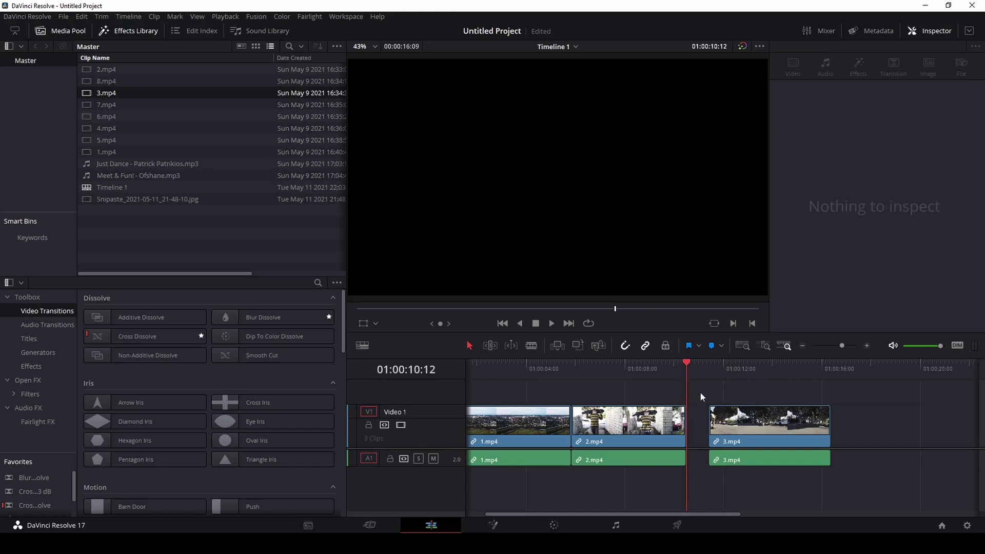
right_click(697, 422)
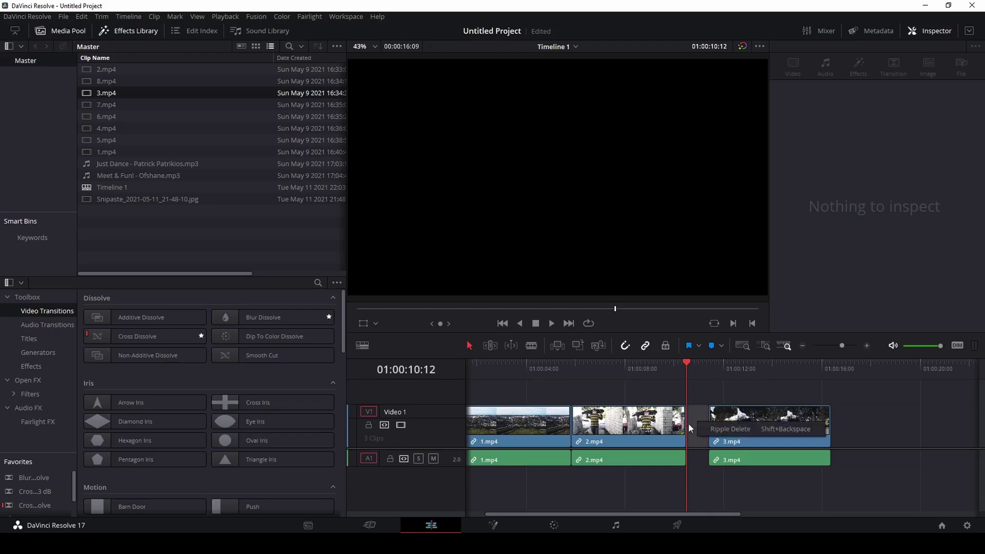
click(716, 428)
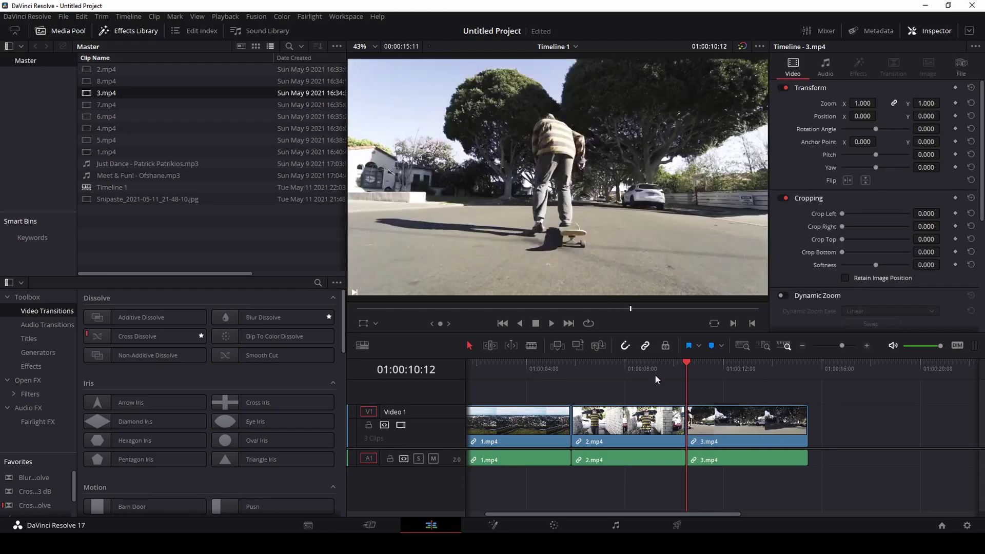
Increase the height of the Audio 1 track and adjust the divider between the video and audio tracks.
click(546, 369)
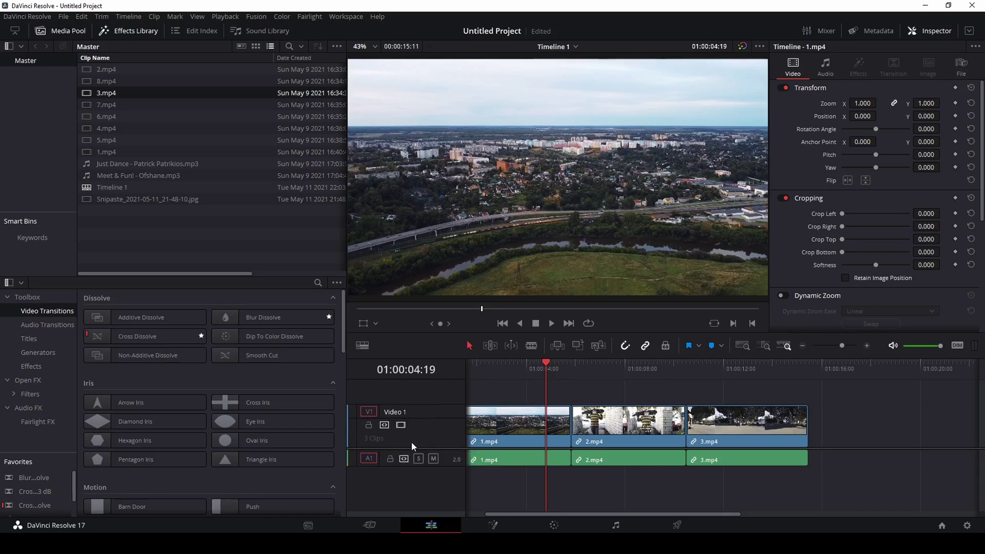
drag(410, 465, 409, 499)
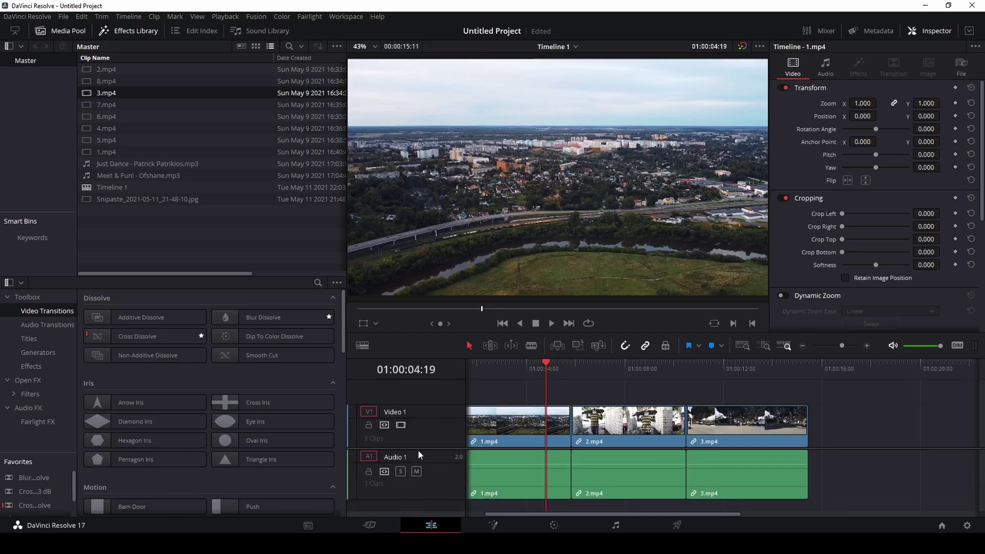
drag(418, 449, 427, 452)
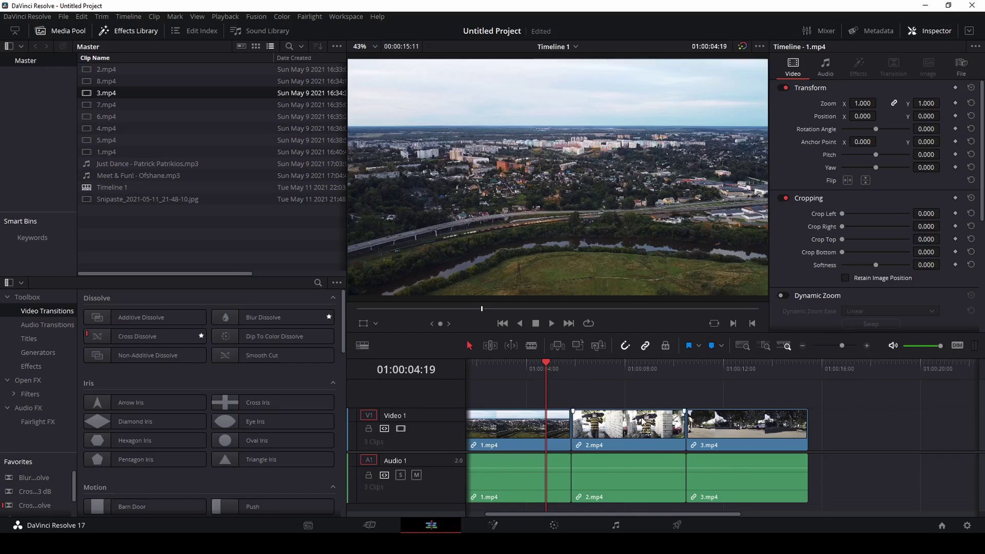
Select the audio parts of 1.mp4, 2.mp4 and 3.mp4 on Audio 1 in turn to examine them.
click(626, 479)
click(724, 473)
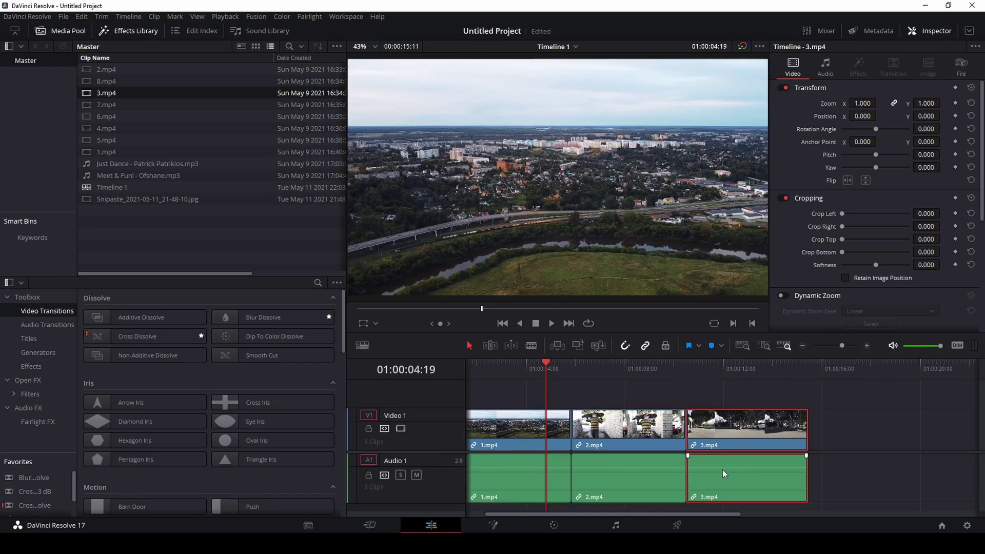
click(555, 477)
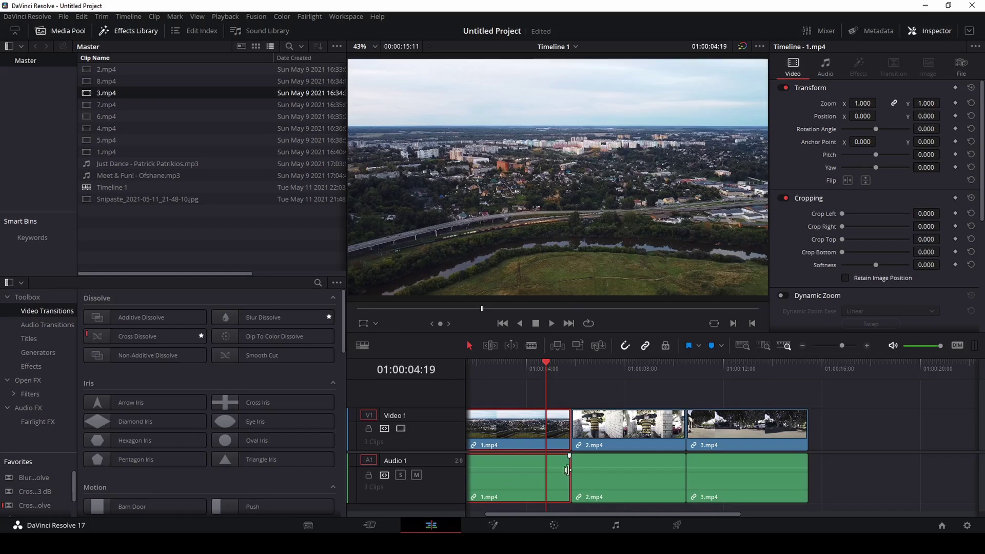
click(721, 474)
click(641, 481)
click(519, 477)
Move the playhead to the timeline's end, preview 4.mp4 and add it directly after 3.mp4 on Video 1.
key(End)
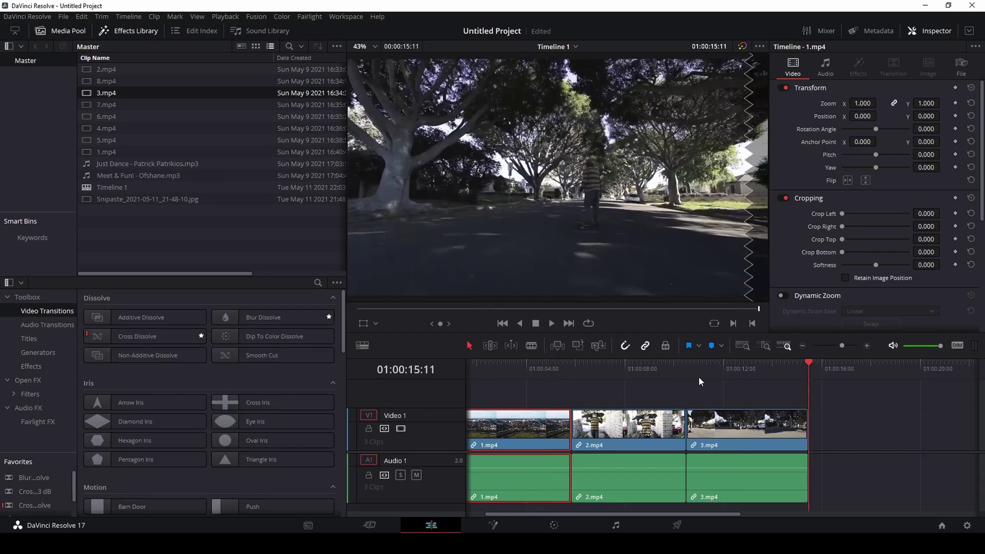
double_click(97, 129)
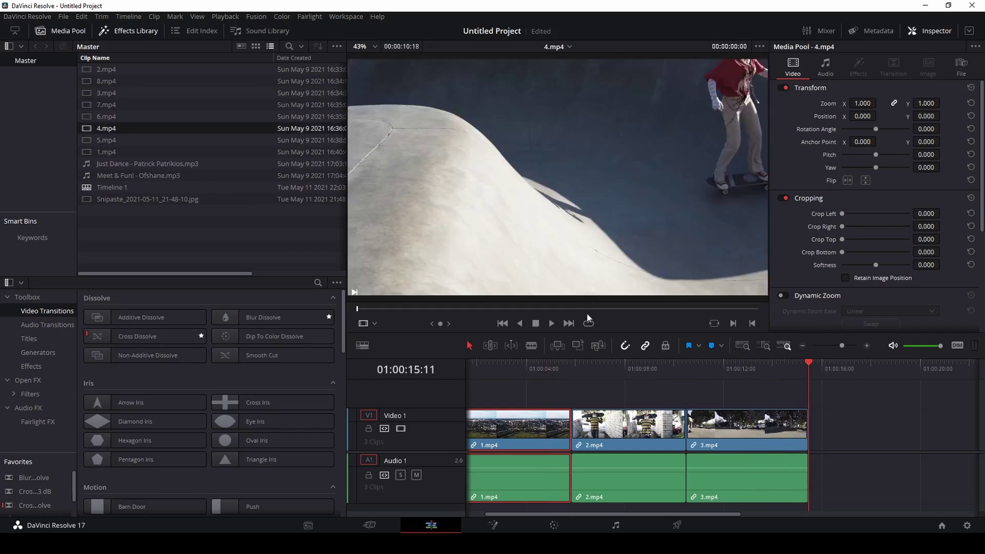
drag(121, 129, 833, 427)
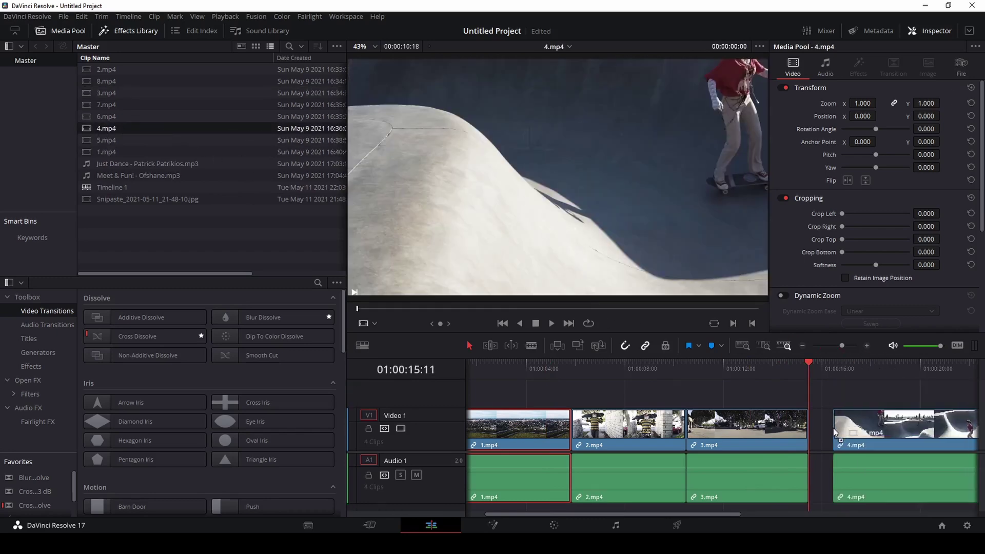
Play into 4.mp4, split it at 01:00:20:12 with the Blade tool and delete the part after the cut.
click(553, 323)
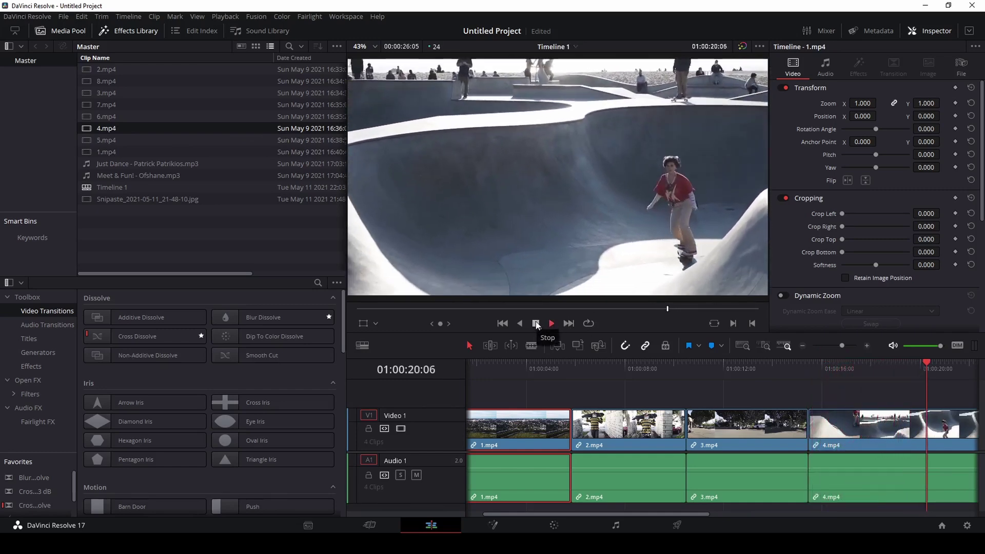
click(536, 323)
click(532, 348)
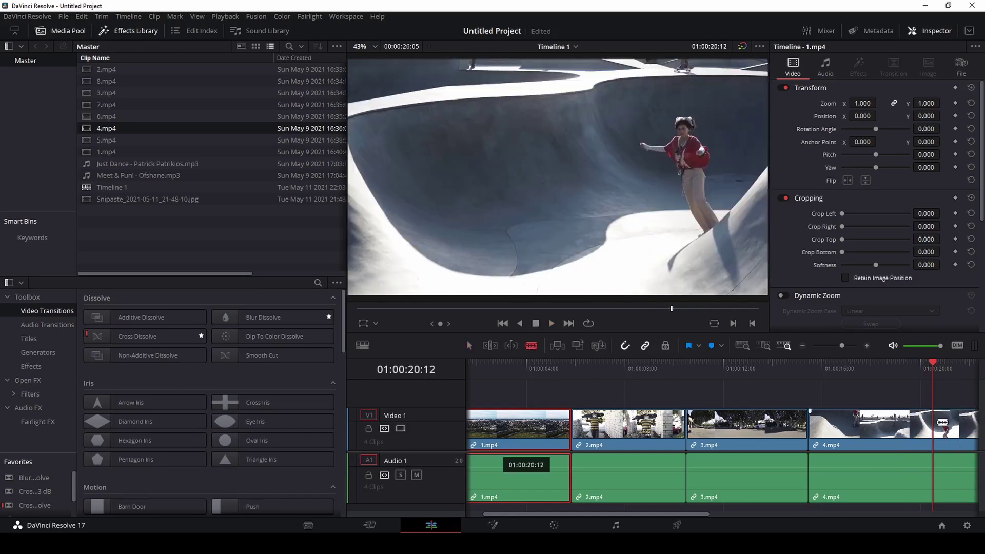
click(933, 425)
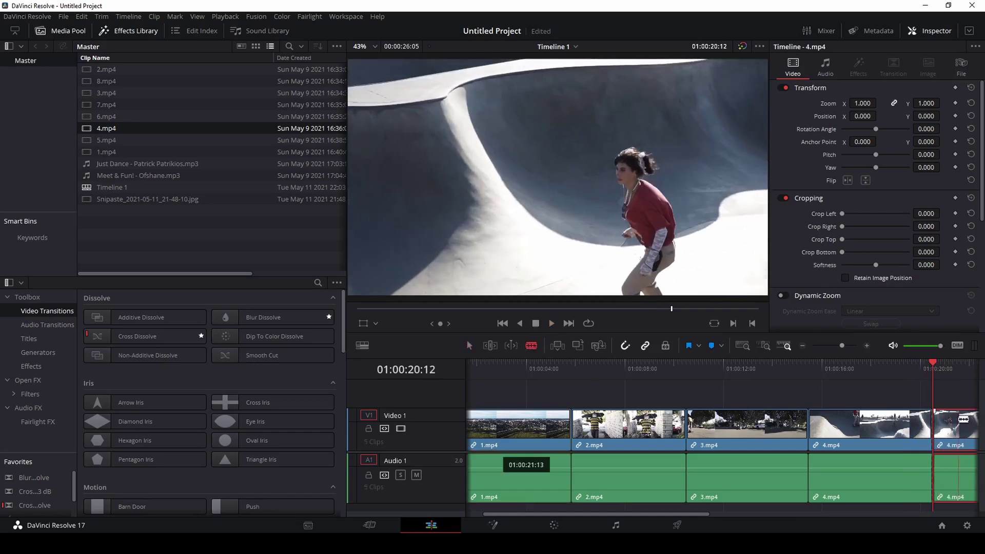
key(Delete)
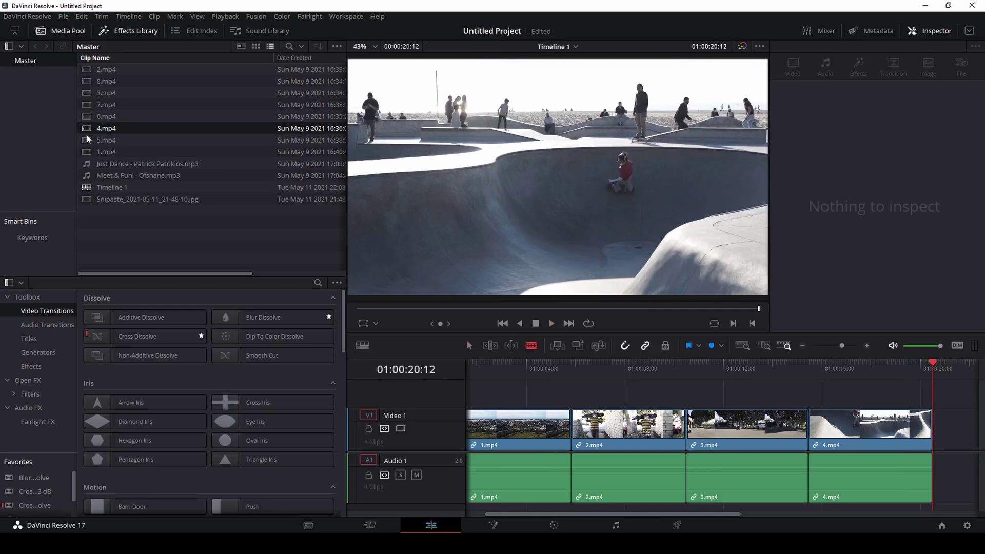
Add 5.mp4 from the media pool to Video 1 directly after 4.mp4.
click(89, 140)
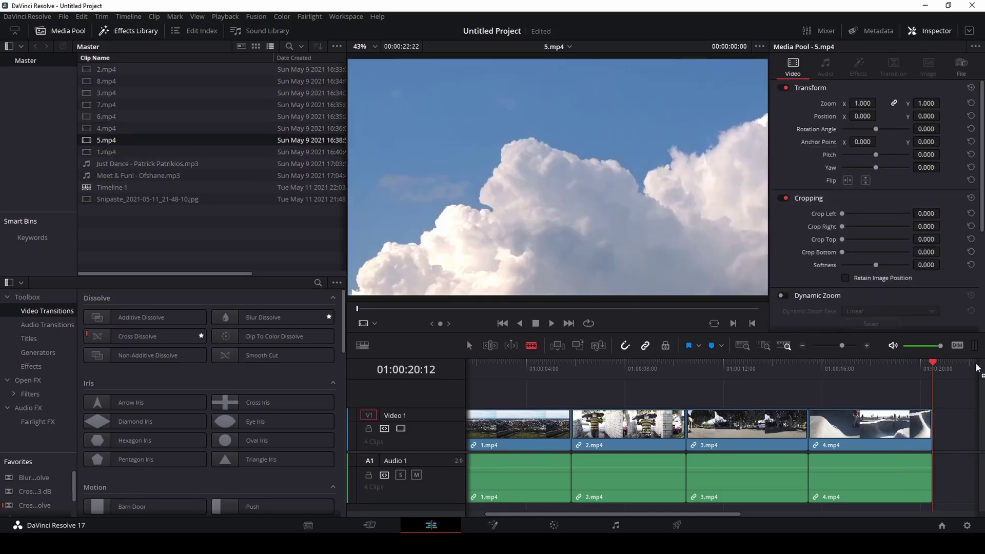
drag(977, 368, 942, 440)
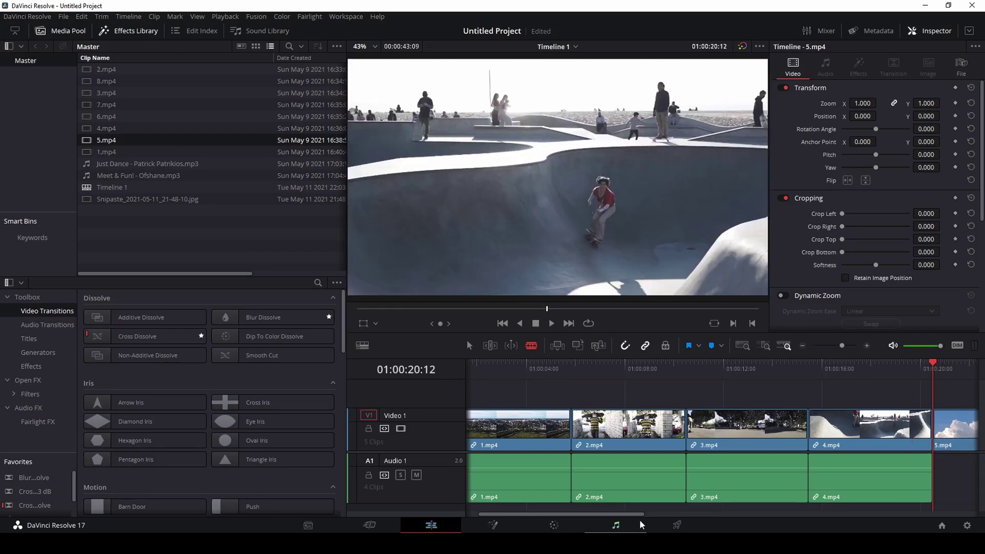
Play into 5.mp4, split it at 01:00:23:03 with the Blade tool and delete the part after the cut.
drag(632, 514, 691, 515)
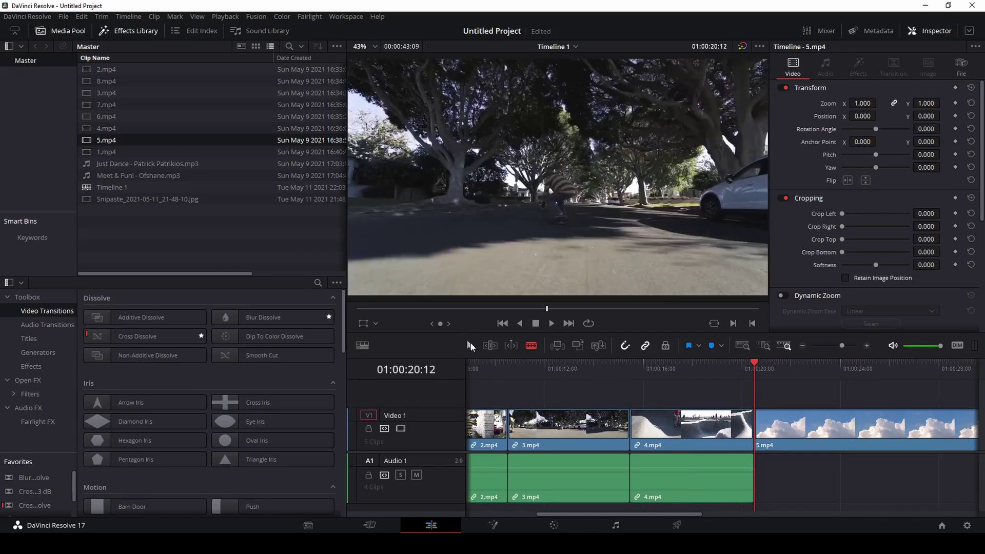
click(691, 462)
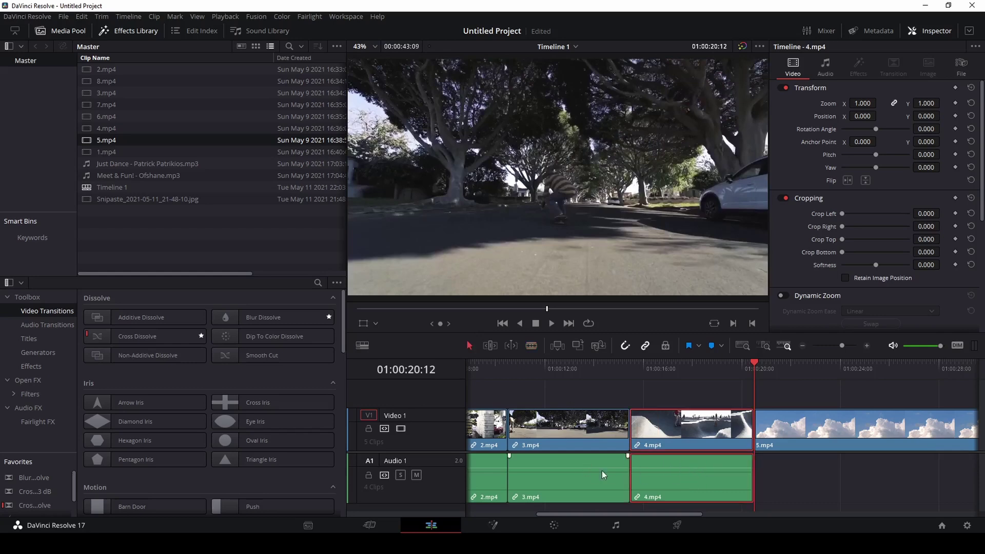
drag(679, 515, 721, 511)
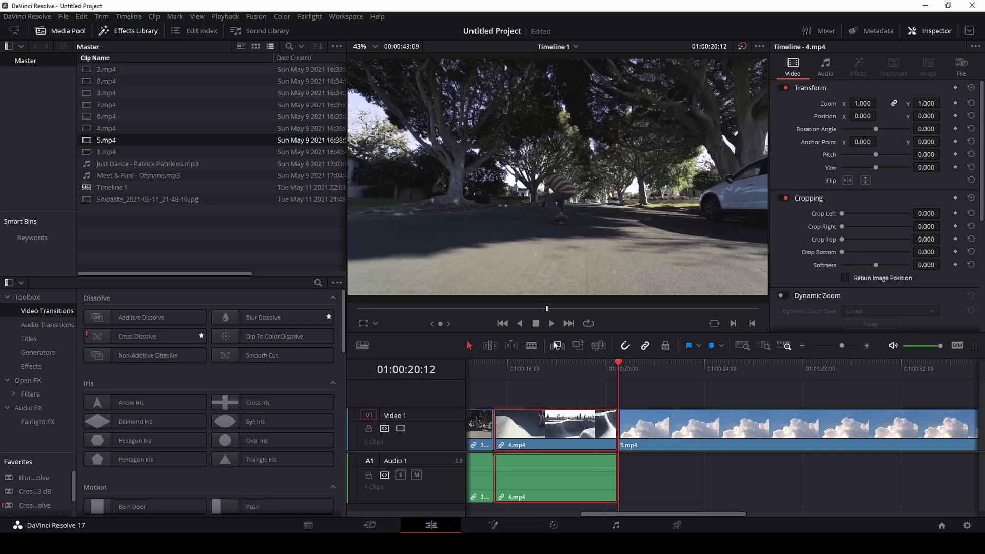
click(551, 322)
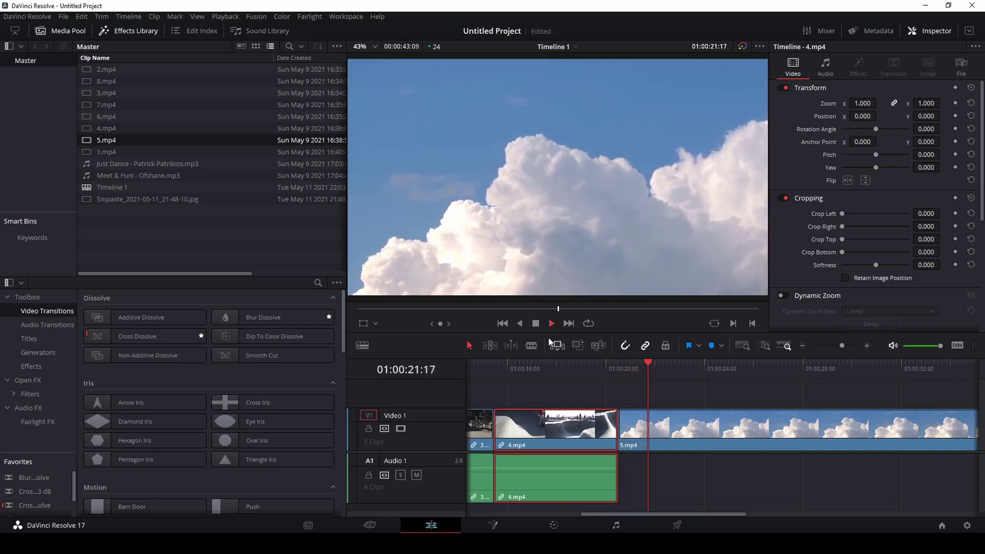
click(536, 323)
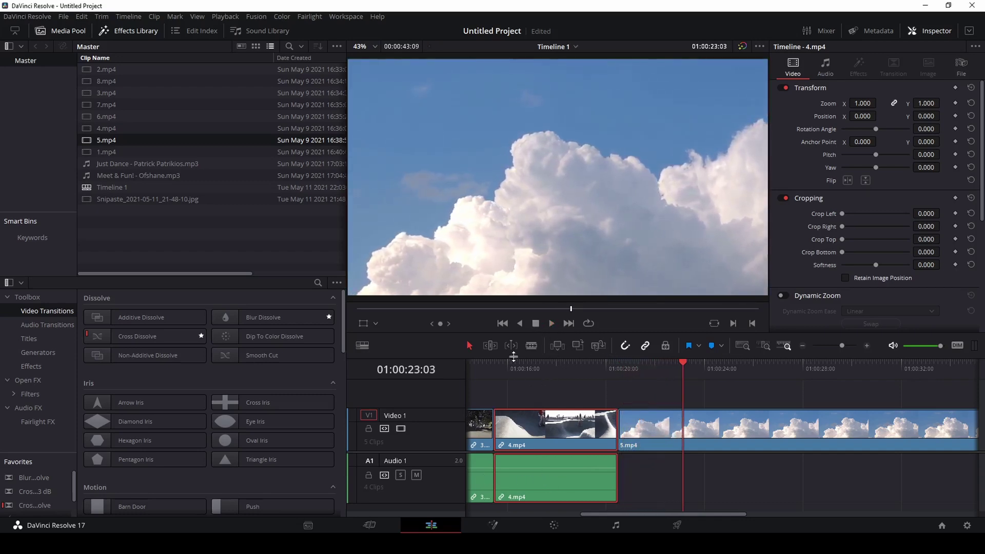
click(682, 427)
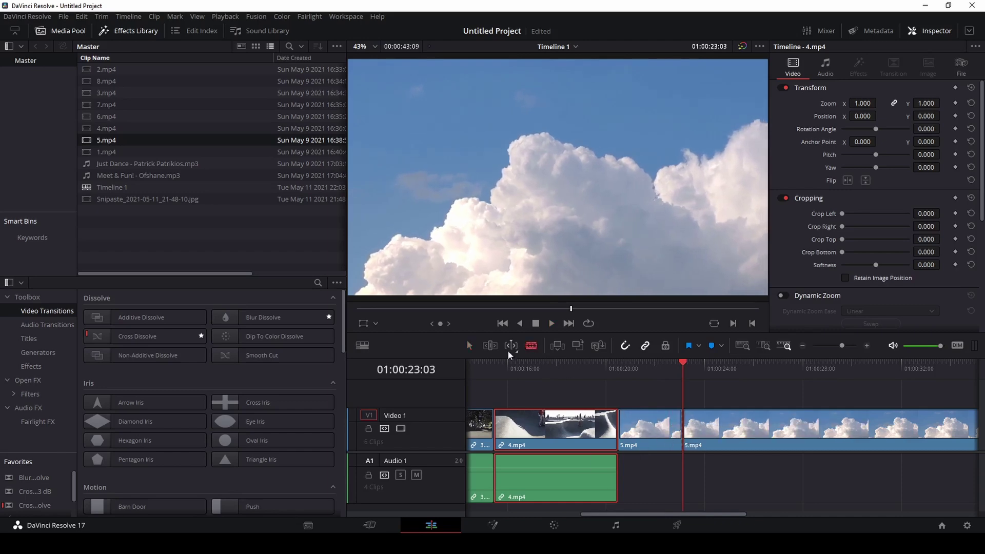
click(467, 346)
click(787, 437)
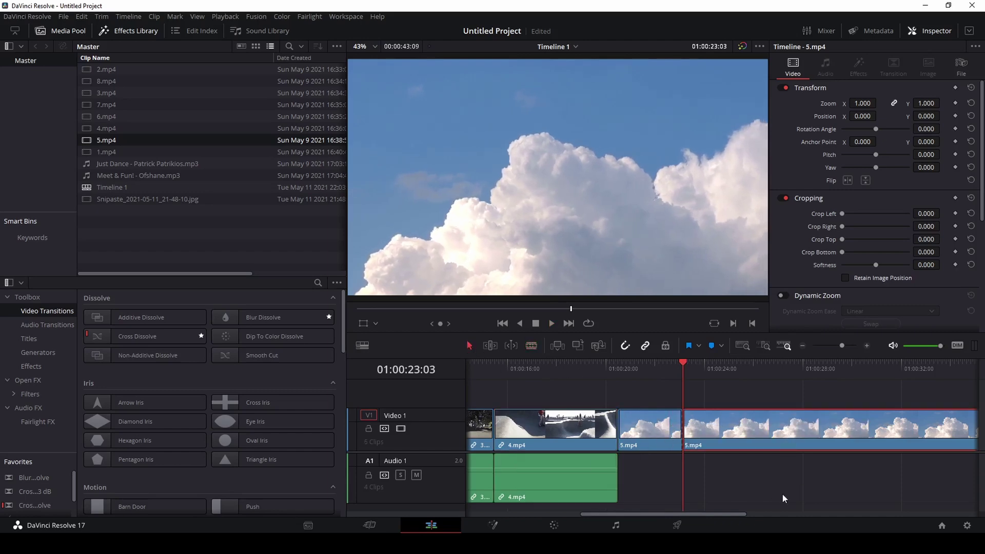
key(Delete)
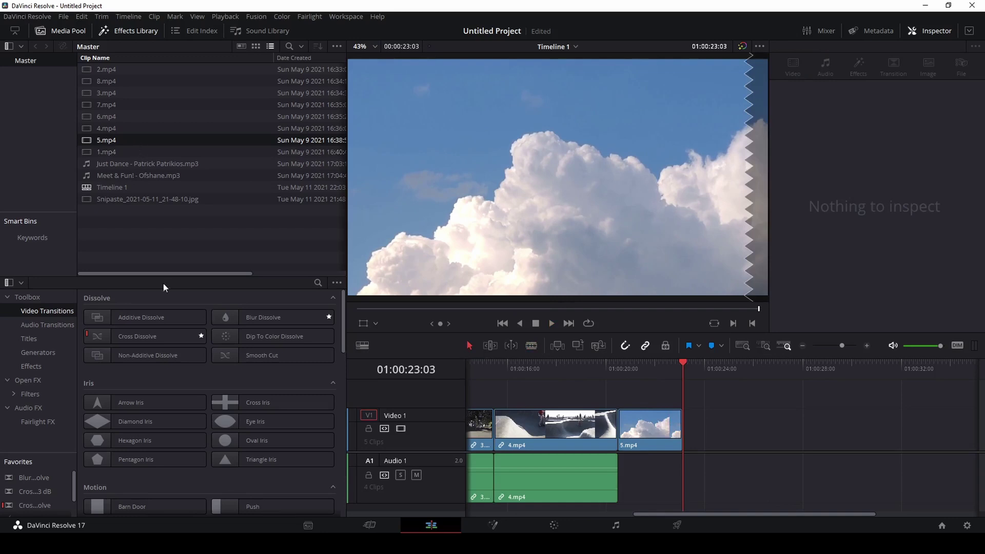
Add 6.mp4 directly after 5.mp4, split it at 01:00:29:05 and delete the part after the cut.
drag(123, 117, 711, 436)
click(552, 324)
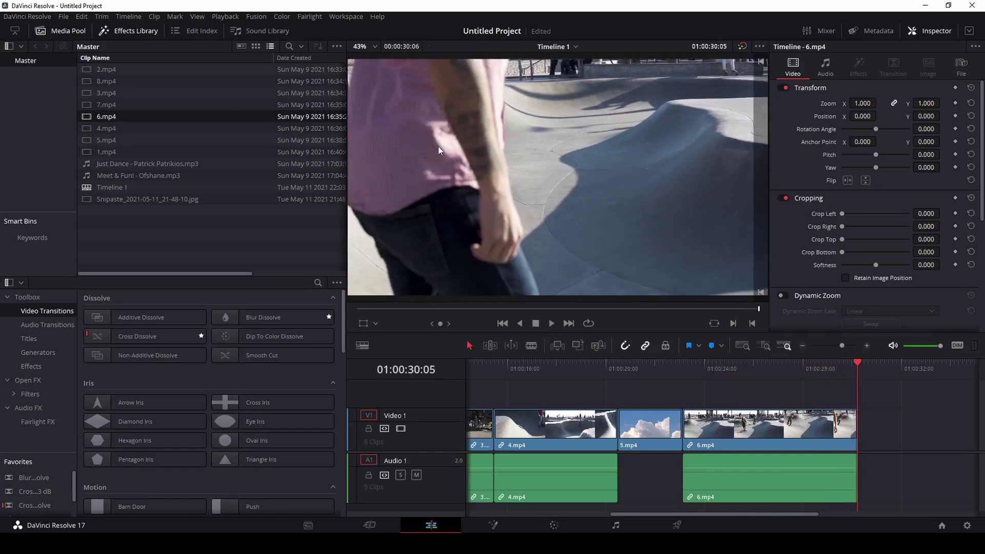
drag(856, 365, 833, 368)
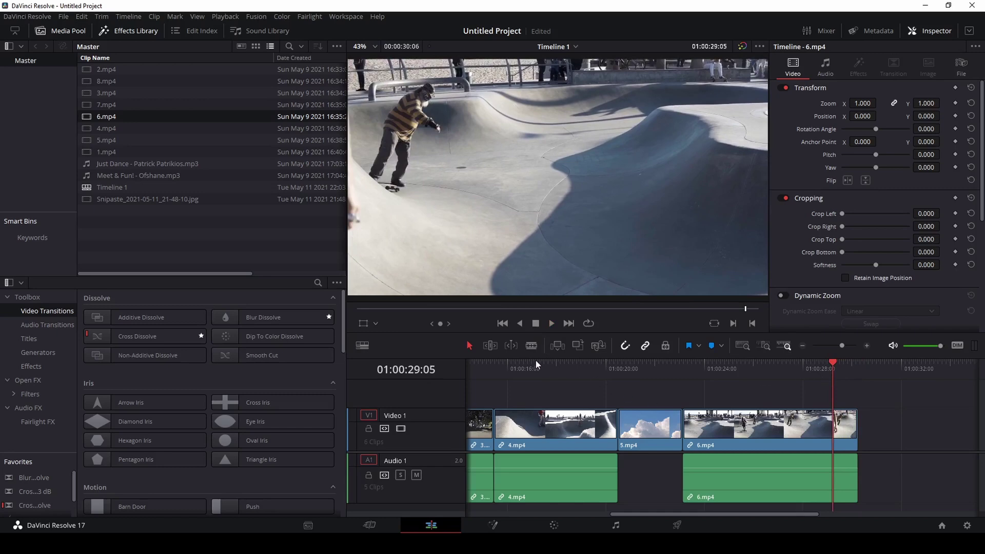
click(832, 435)
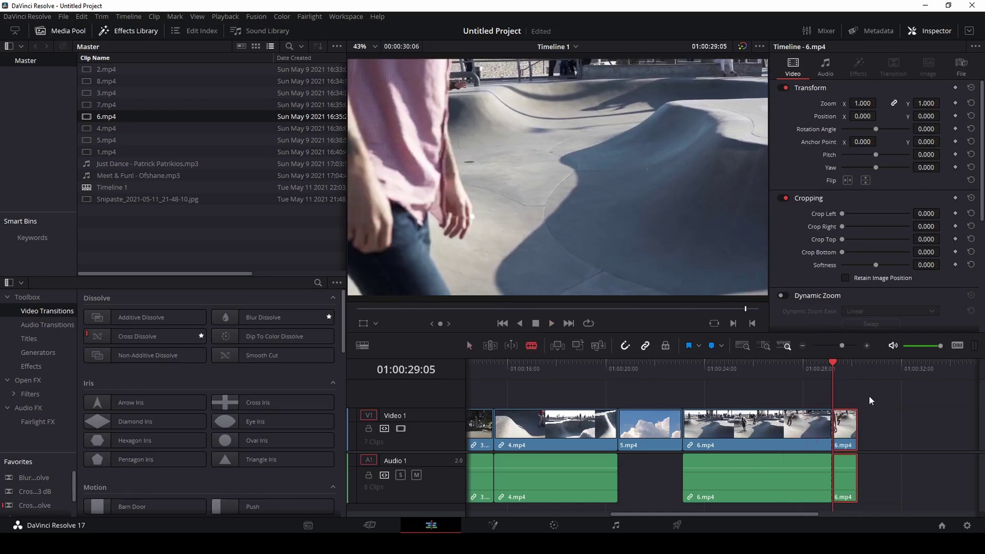
key(Delete)
Add 7.mp4 directly after 6.mp4, split it at 01:00:38:17 and delete the part after the cut.
drag(88, 105, 874, 411)
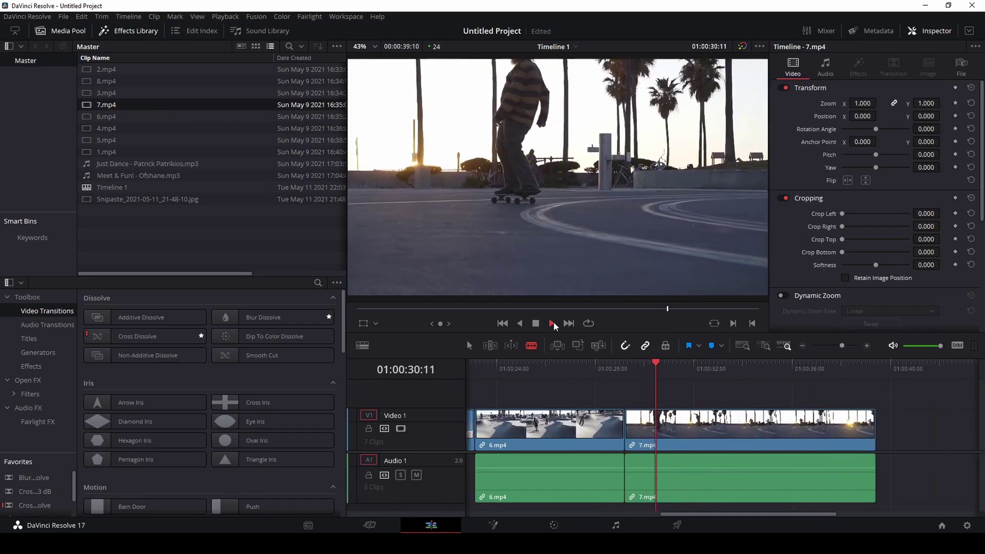
click(469, 345)
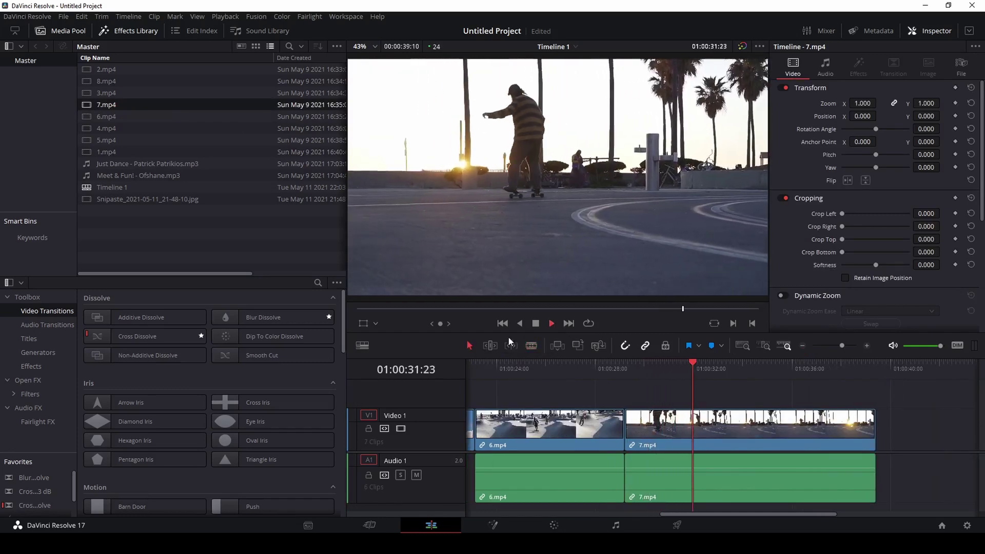
click(537, 323)
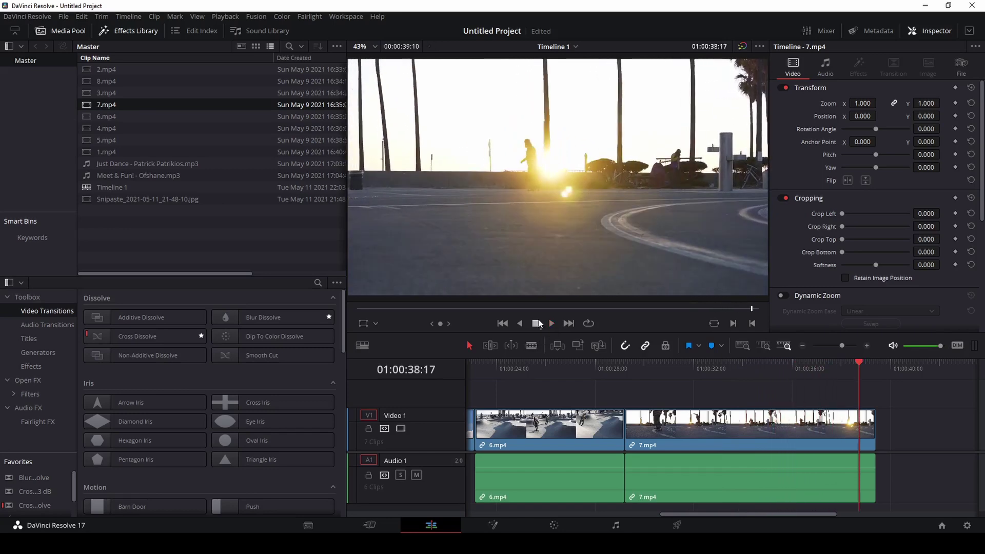
click(530, 345)
click(860, 477)
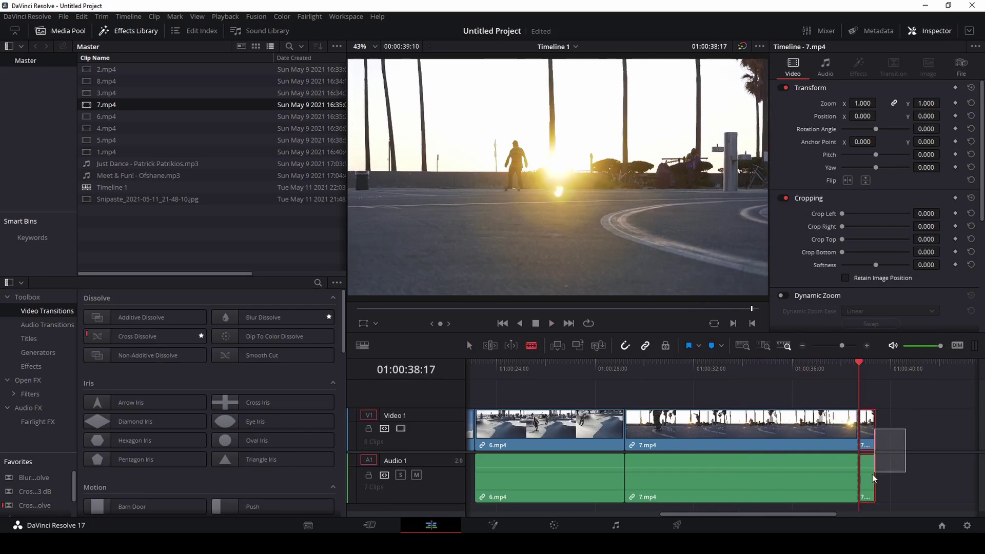
key(Delete)
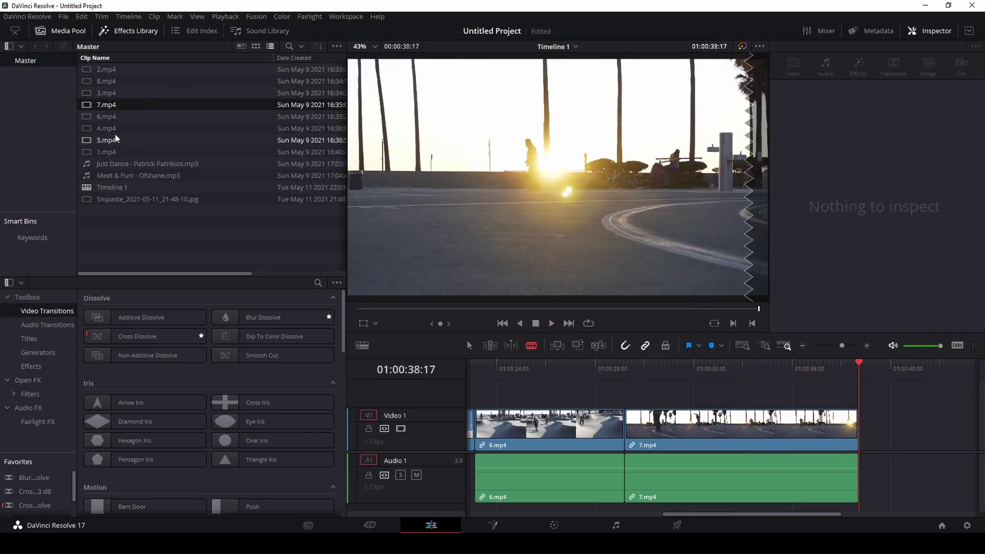
Add 8.mp4 directly after 7.mp4, split it at 01:00:44:22 and delete the part after the cut.
click(86, 82)
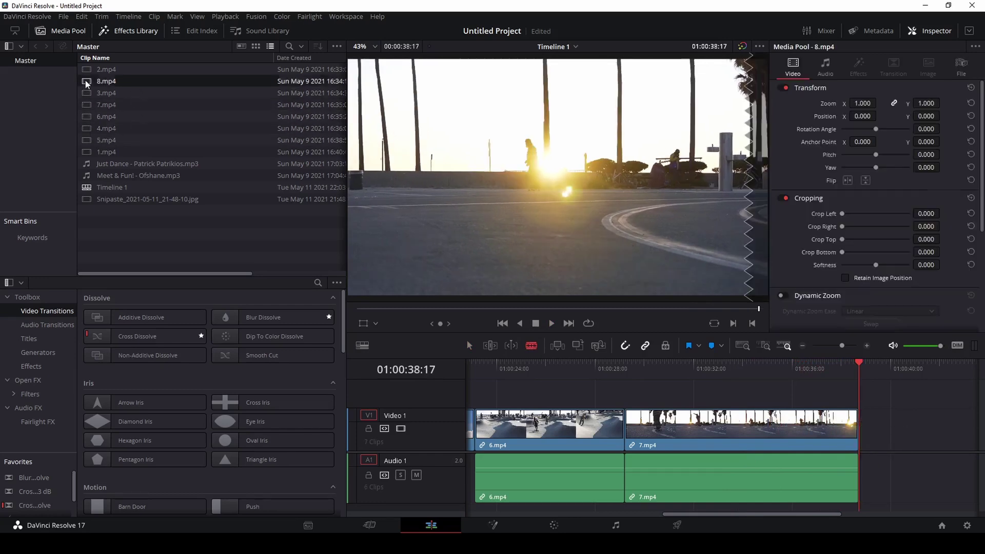
drag(86, 82, 886, 408)
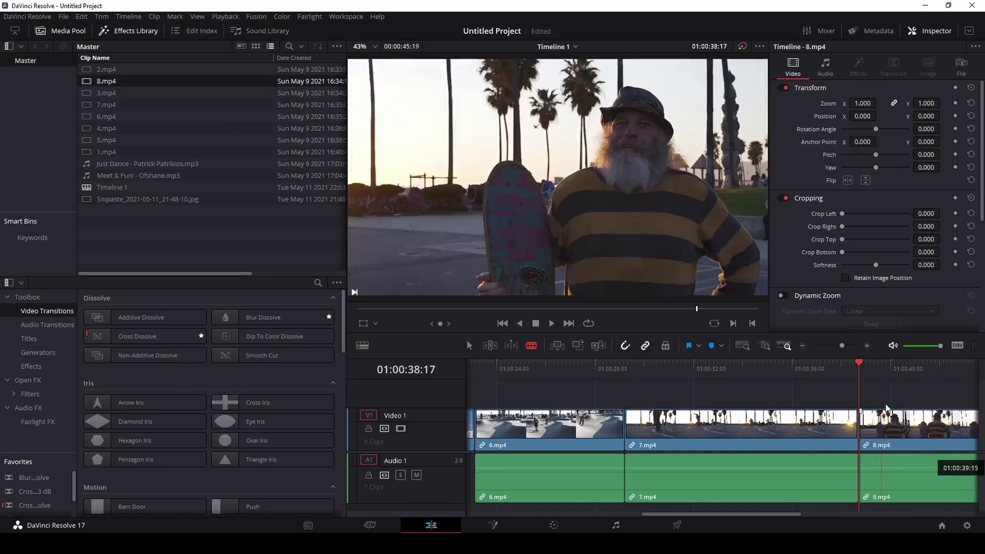
click(832, 368)
click(551, 323)
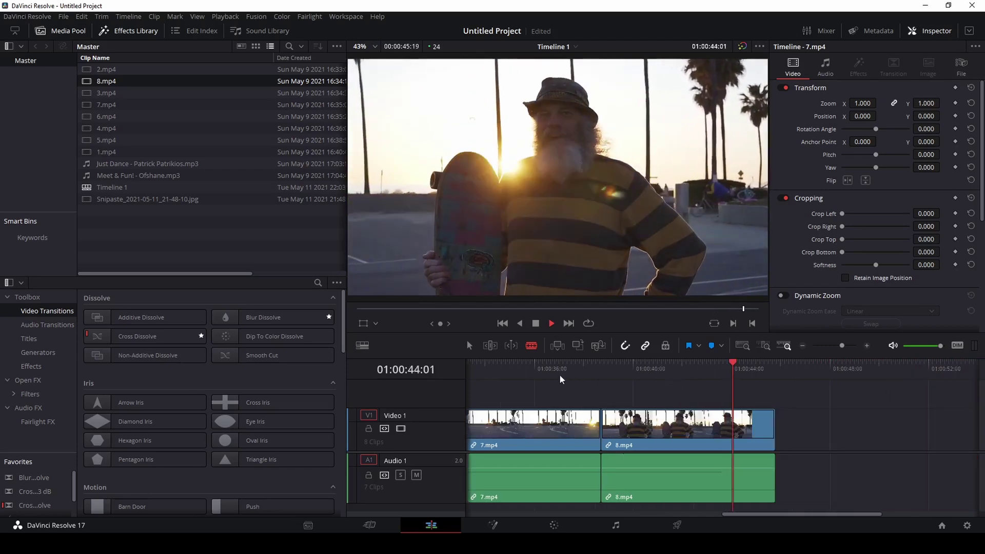
key(space)
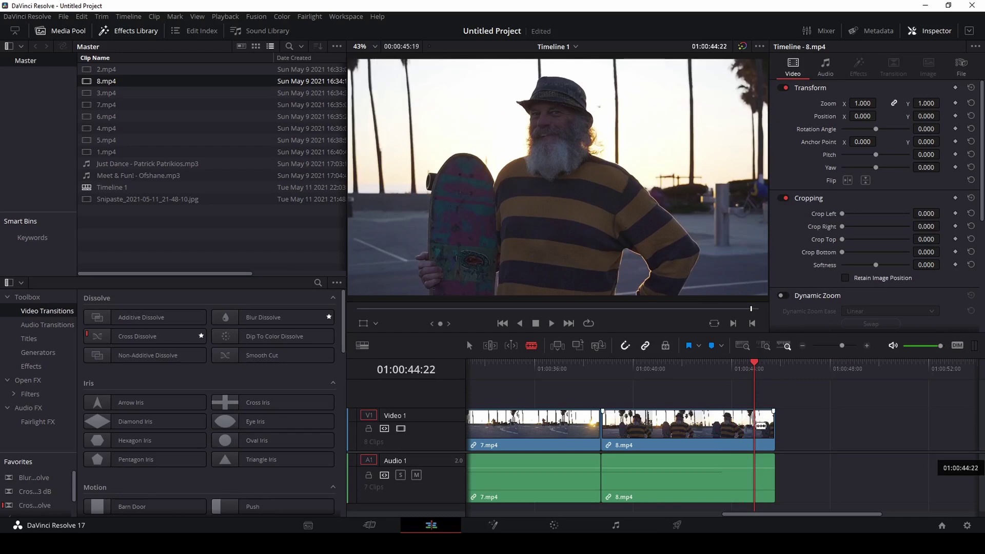
click(758, 425)
drag(814, 416, 767, 486)
key(Delete)
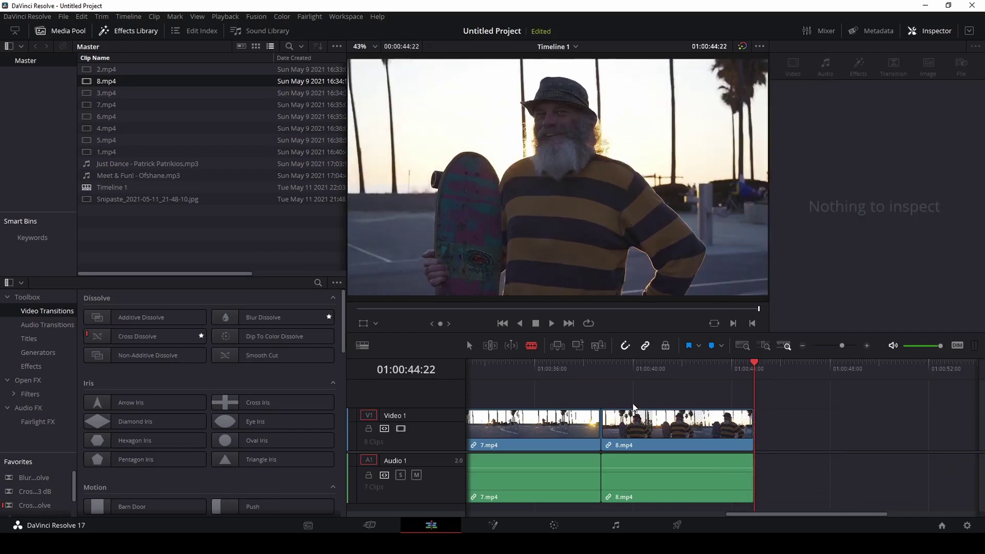
Select 1.mp4, place the playhead at 01:00:02:22 and examine its video settings from Transform through Stabilization to Retime and Scaling.
drag(825, 515, 549, 519)
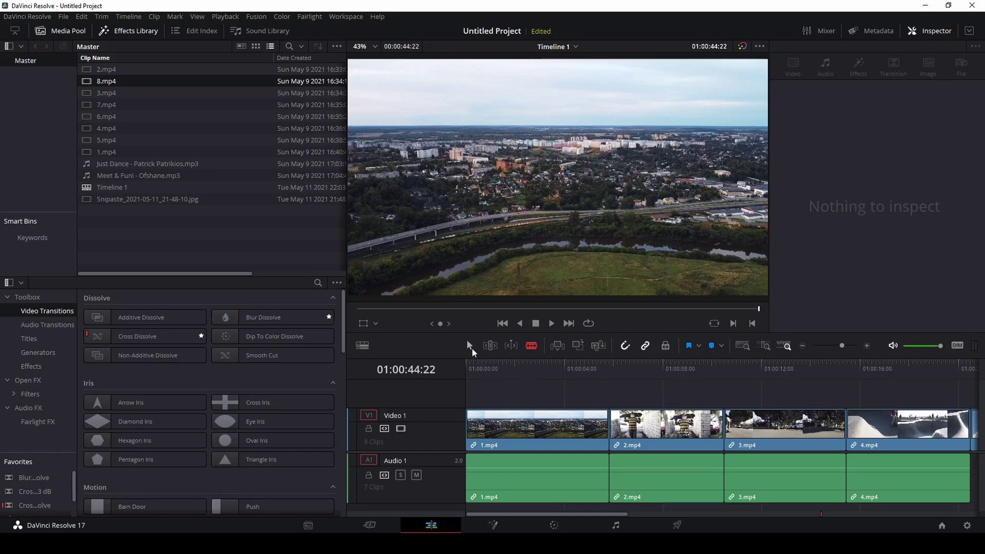
click(528, 421)
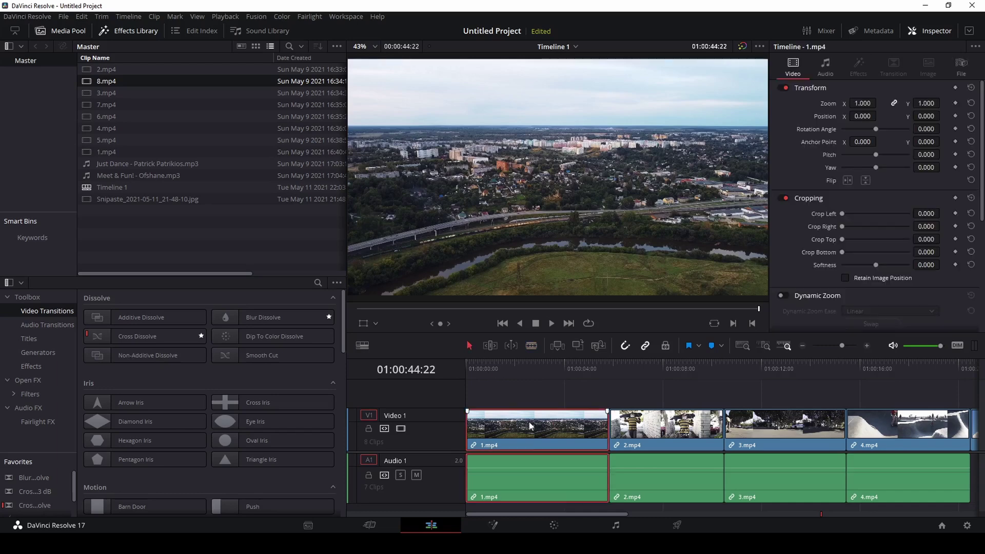
click(537, 360)
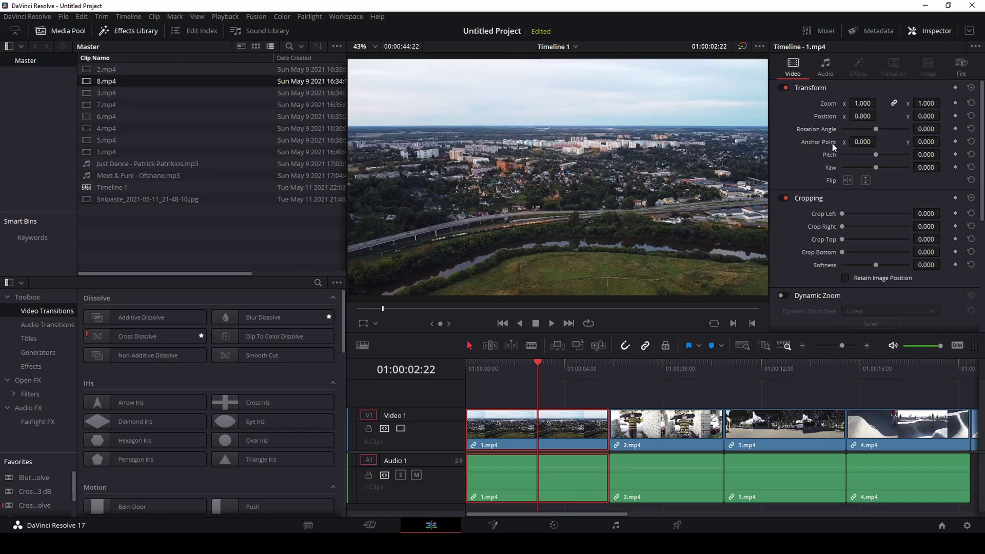
scroll(797, 195, down, 1)
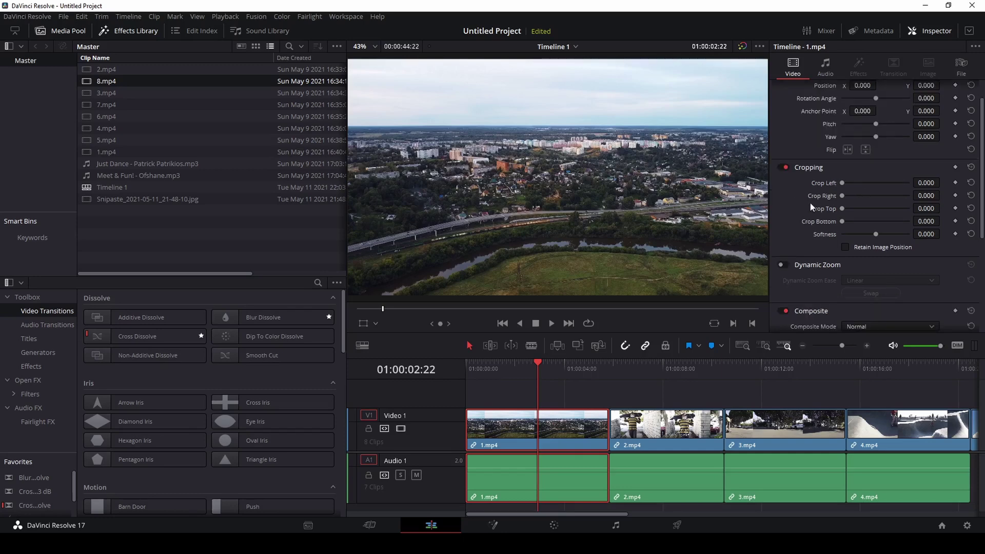
scroll(813, 219, down, 2)
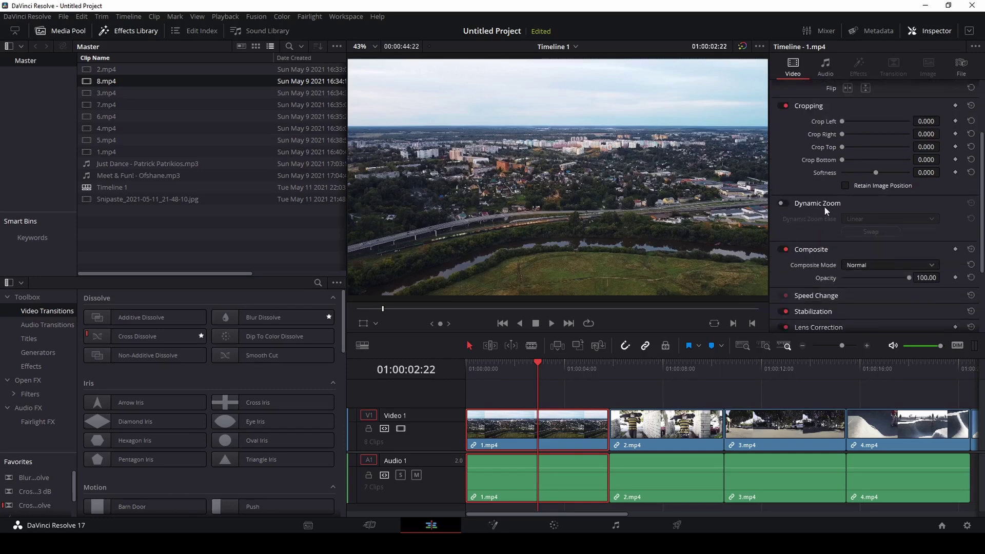
scroll(816, 241, down, 2)
click(813, 250)
scroll(810, 257, down, 1)
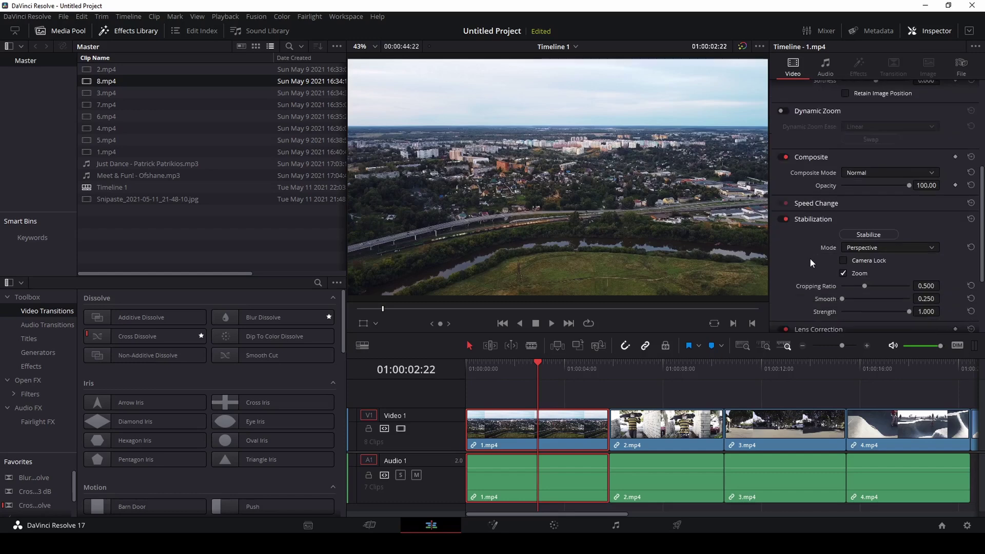
scroll(798, 308, down, 3)
scroll(804, 287, down, 1)
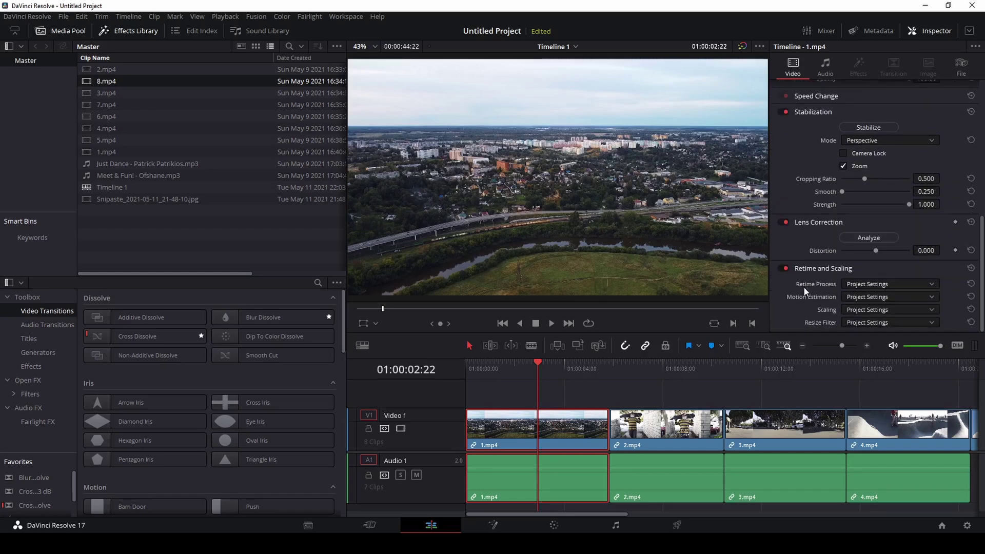
scroll(813, 275, up, 6)
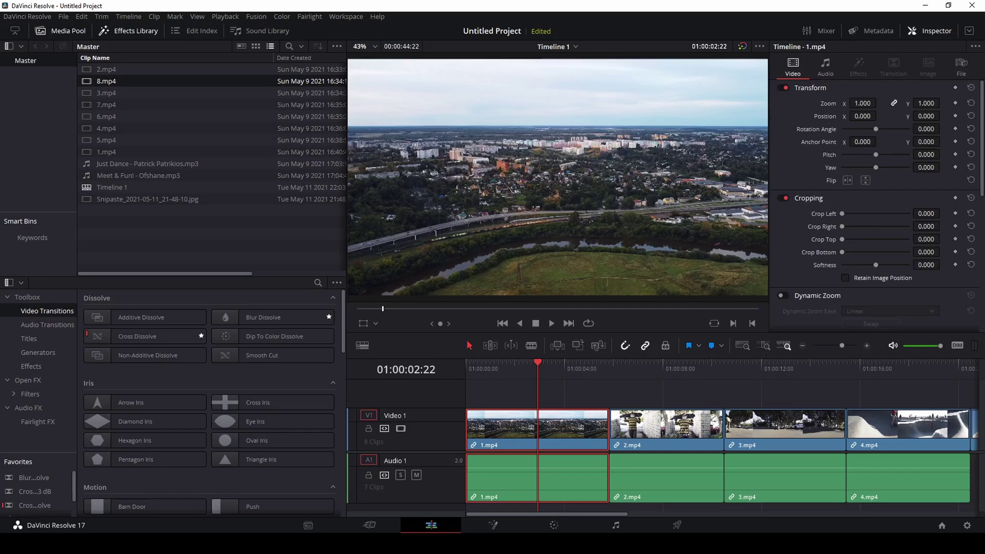
Set the zoom of 1.mp4 to 1.680 and preview the clip from the timeline's start.
drag(862, 103, 896, 103)
drag(514, 365, 464, 364)
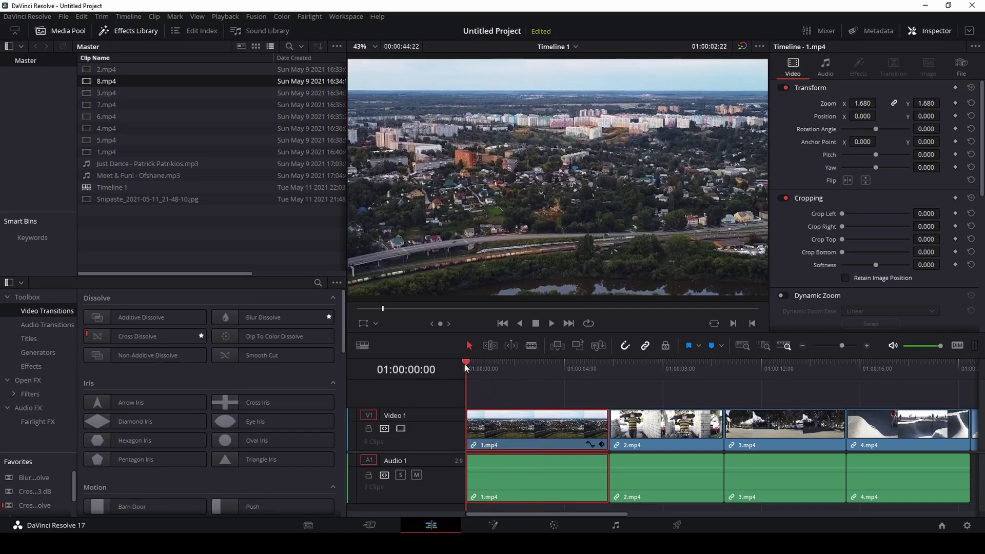
click(552, 323)
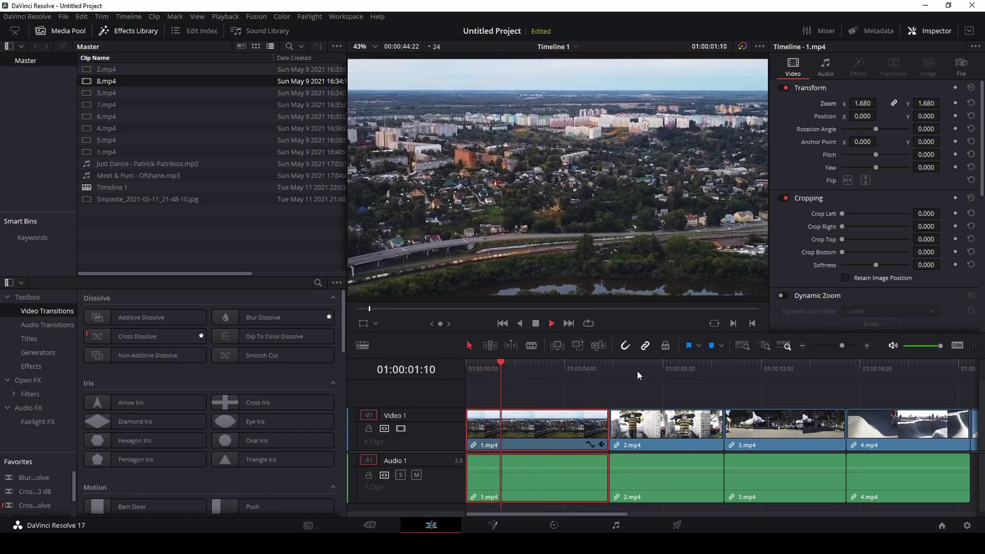
key(space)
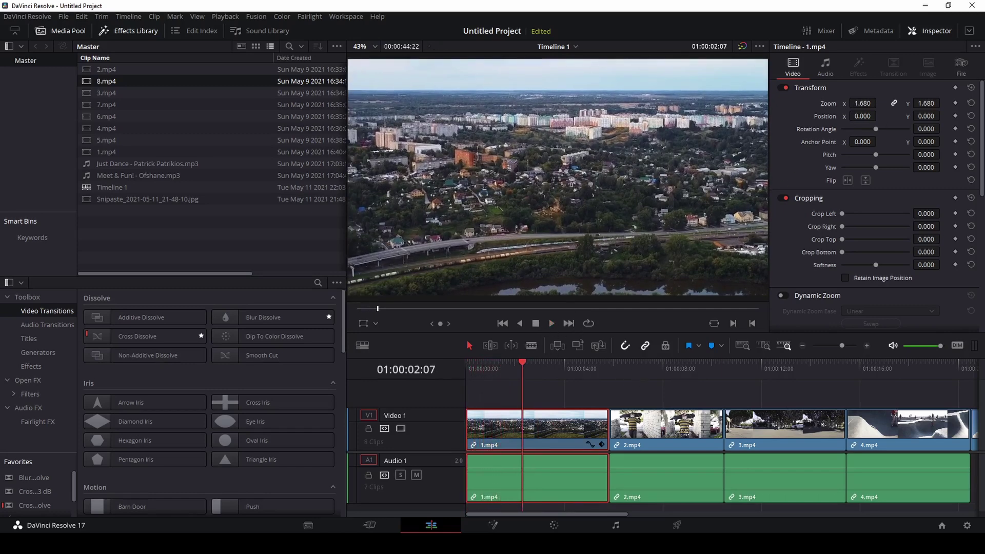
Set the position of 1.mp4 to X 1.000 and Y -111.000, and play the timeline from its start.
drag(865, 116, 896, 117)
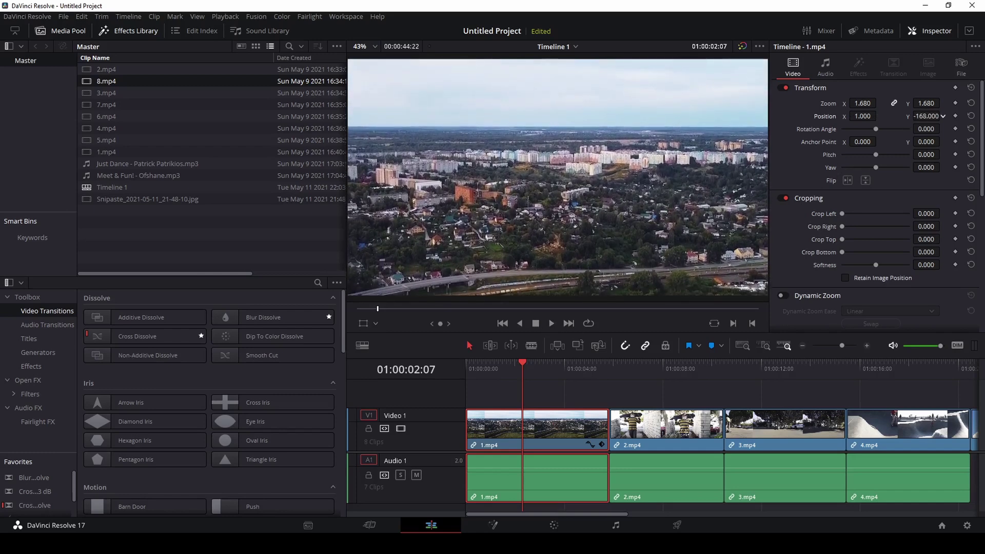
drag(926, 116, 941, 116)
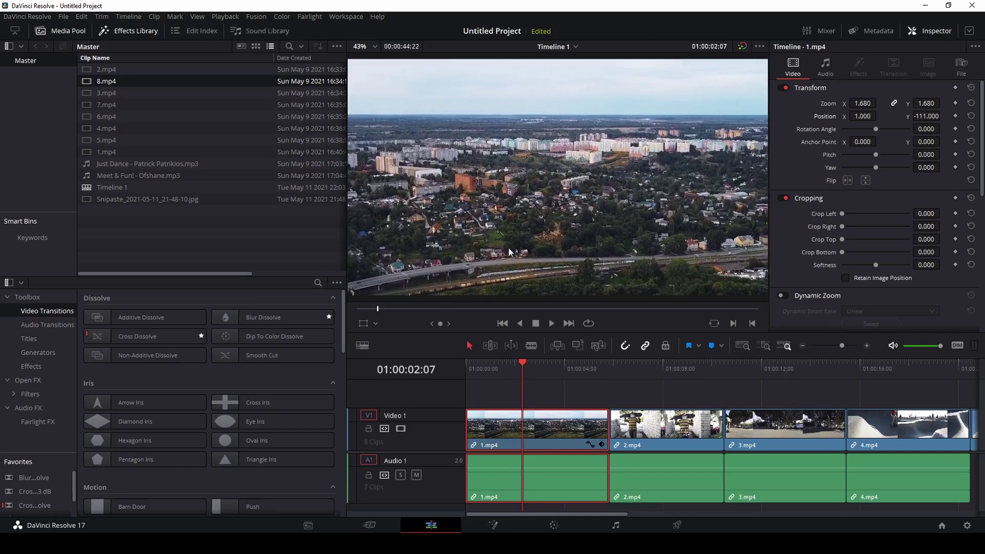
click(467, 366)
key(space)
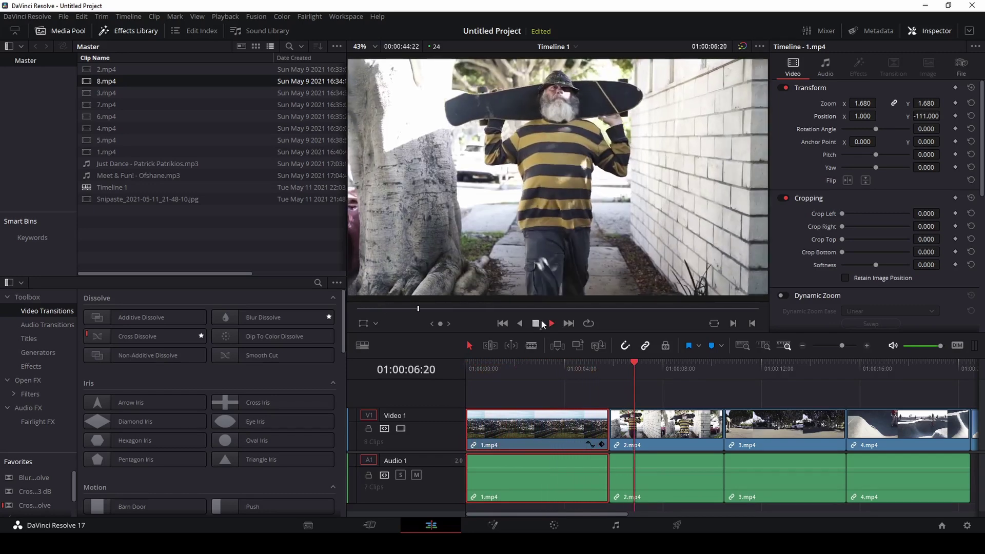
Try a rotation angle of -68.700 on 1.mp4 and reset the rotation.
click(534, 323)
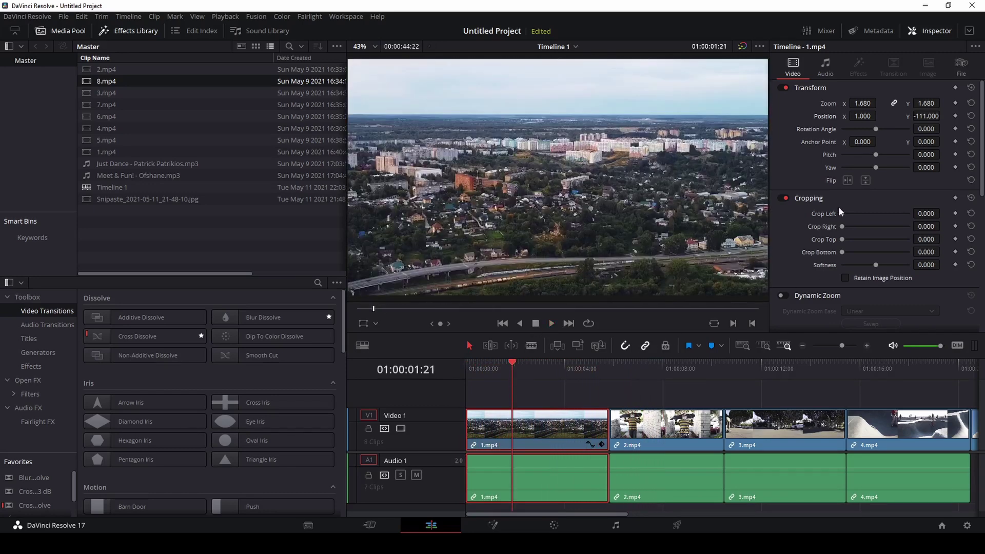
drag(873, 130, 869, 130)
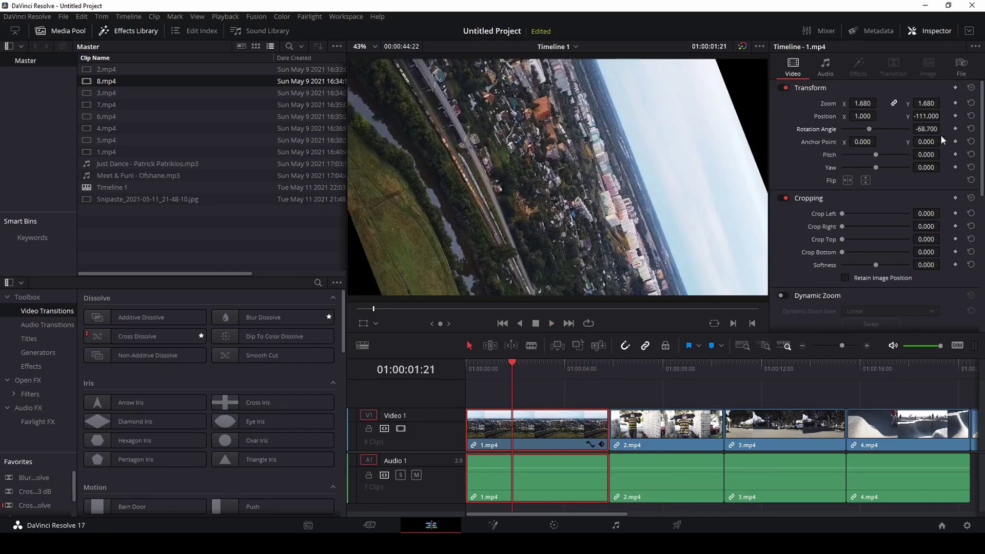
click(970, 129)
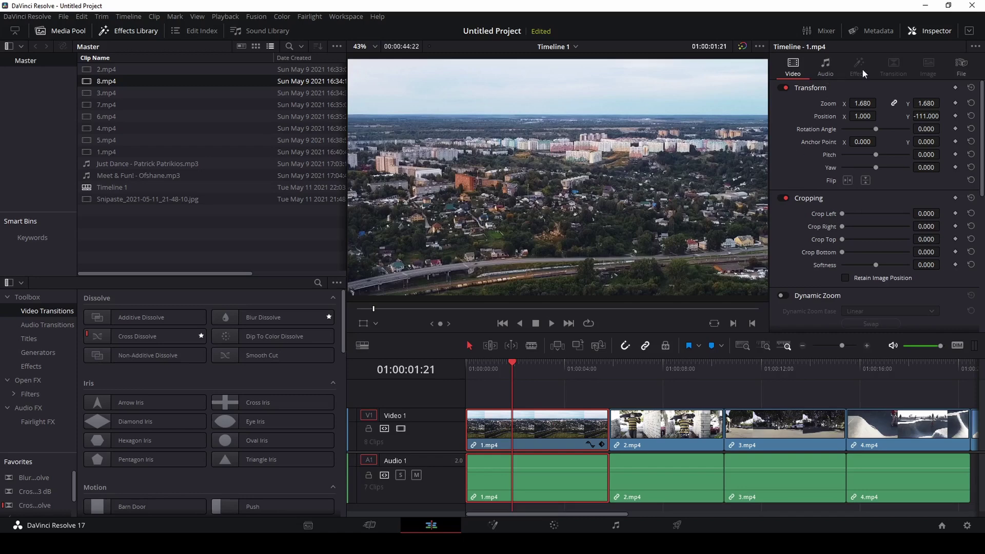
Examine the audio settings of 1.mp4, and preview the timeline up to the start of 4.mp4.
click(818, 71)
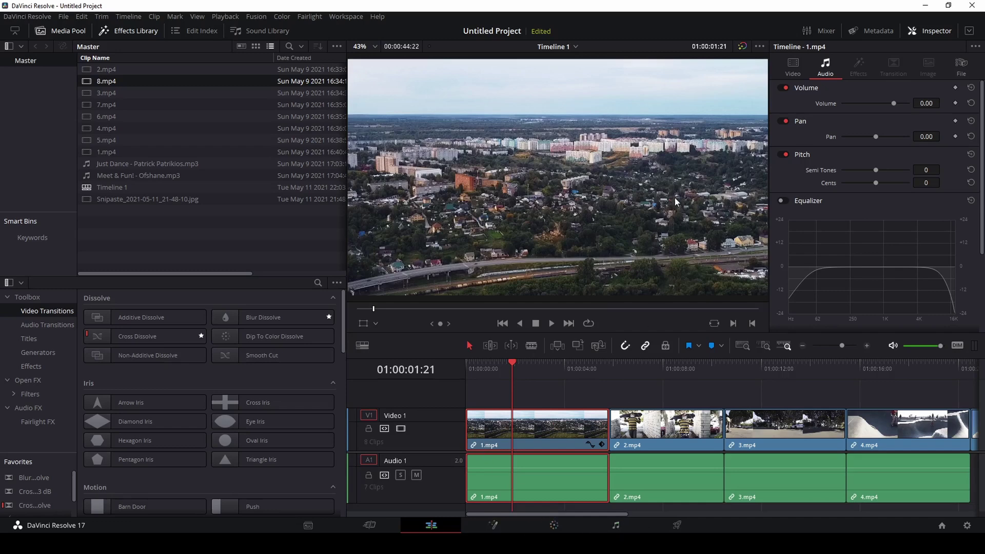
click(793, 67)
drag(607, 375, 568, 374)
click(552, 324)
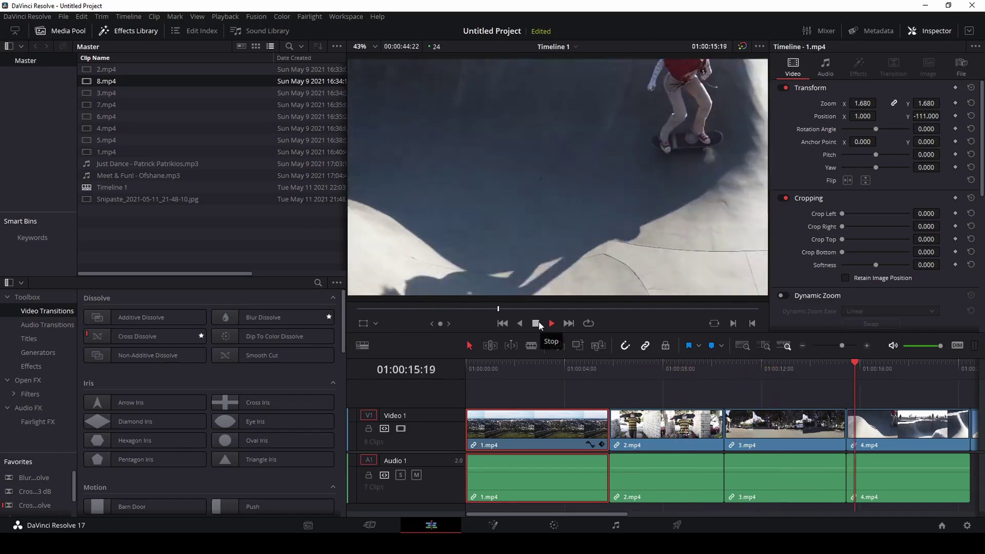
click(538, 321)
drag(824, 371, 870, 376)
click(836, 370)
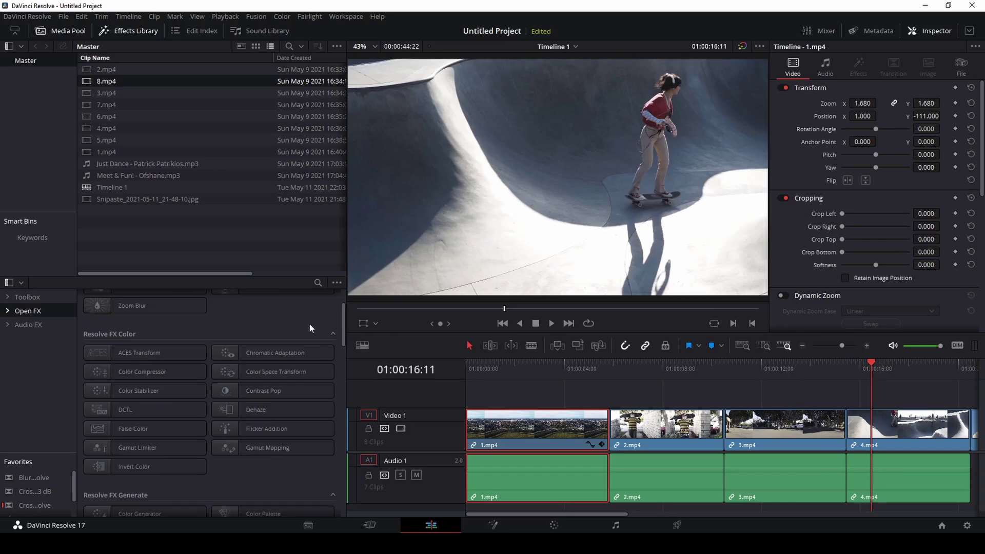
Add an Additive Dissolve video transition at the start of 4.mp4, at its cut with 3.mp4.
click(8, 301)
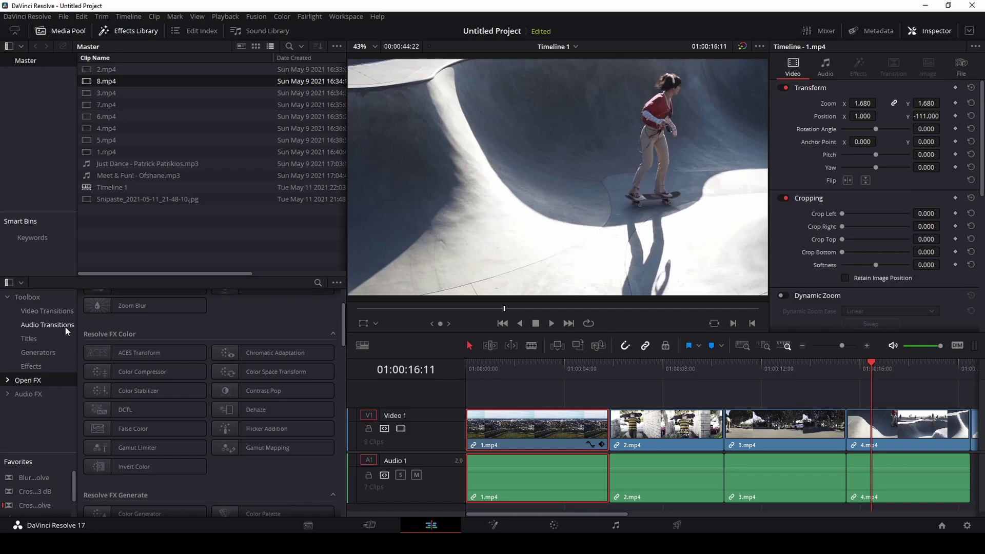
click(44, 312)
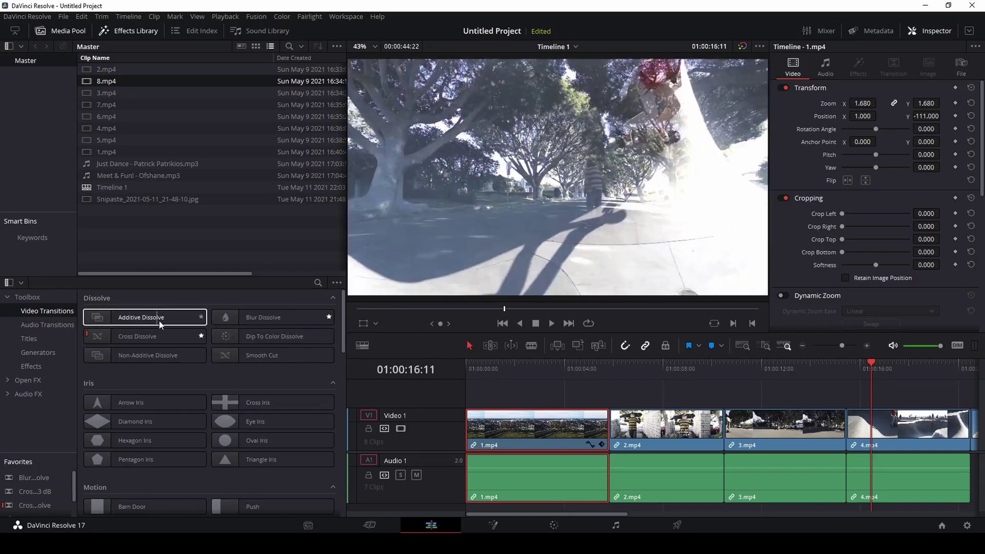
drag(159, 323, 849, 426)
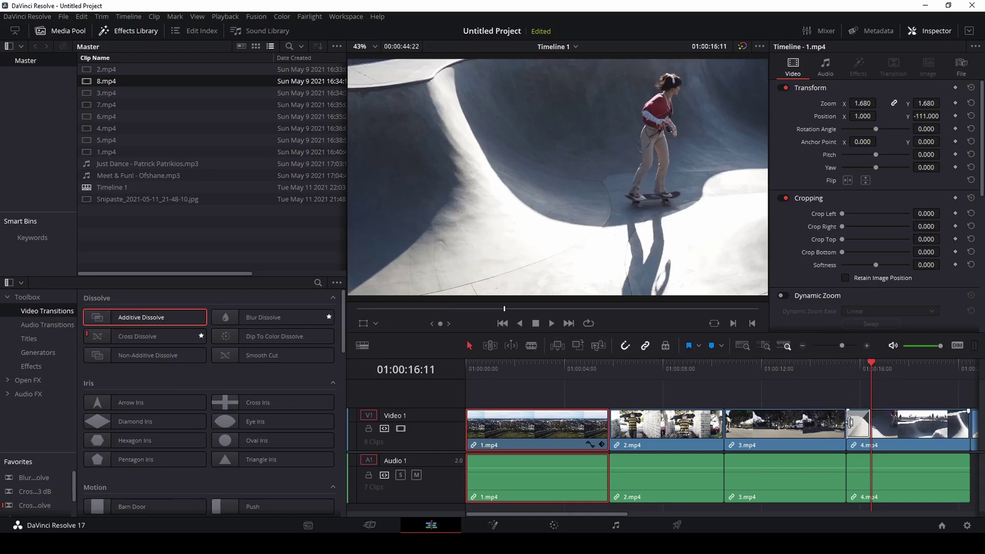
Preview the Additive Dissolve between 3.mp4 and 4.mp4, starting from the earlier clips and stopping at 01:00:18:07.
click(814, 367)
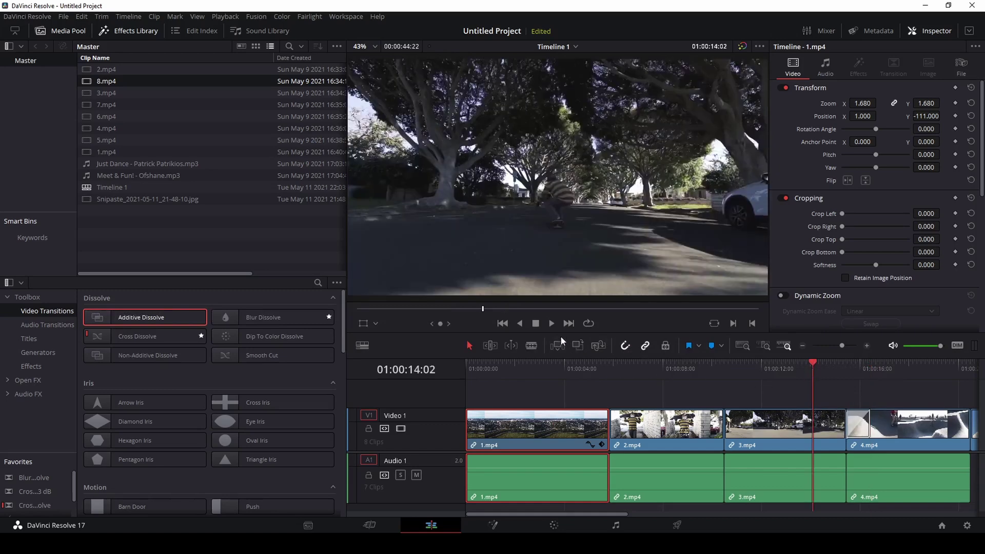
drag(715, 368, 616, 363)
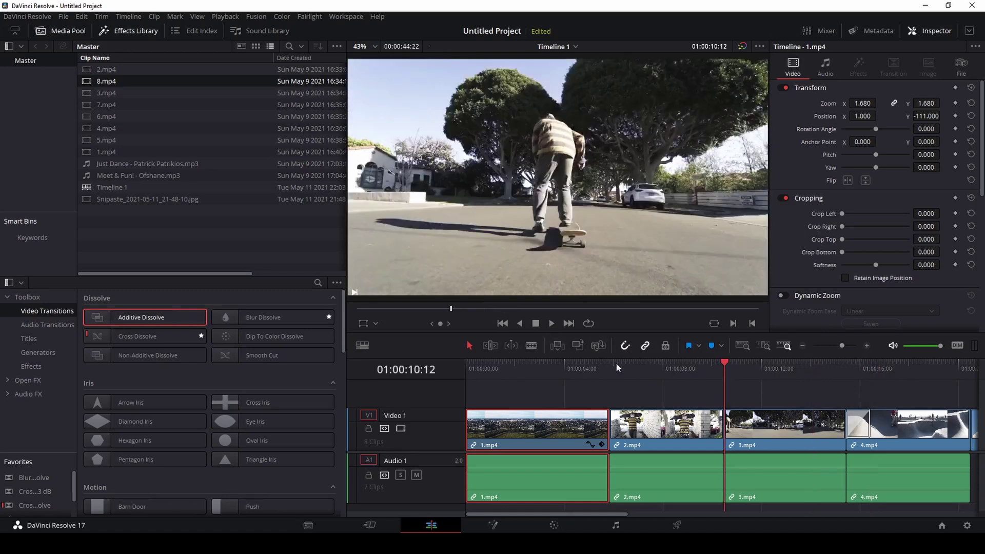
click(552, 323)
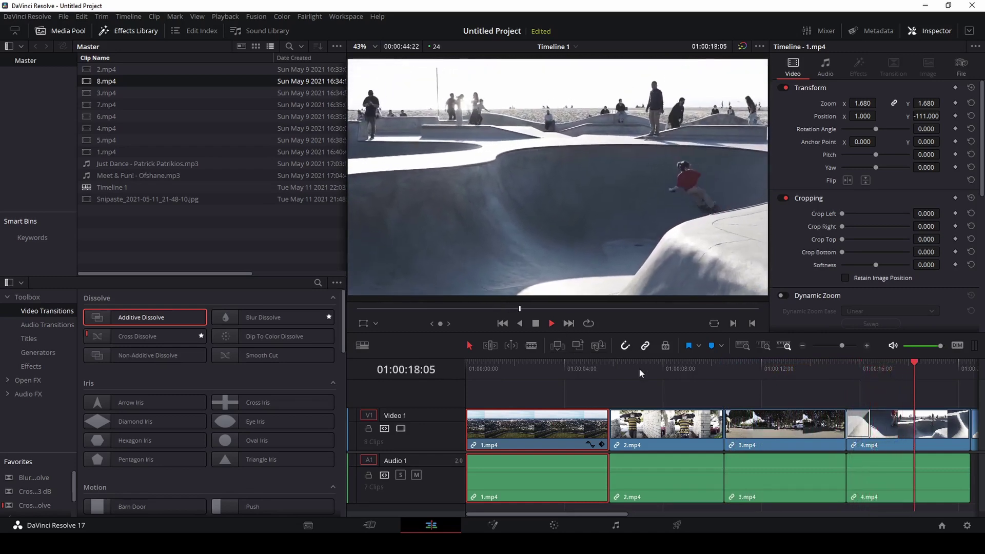
key(space)
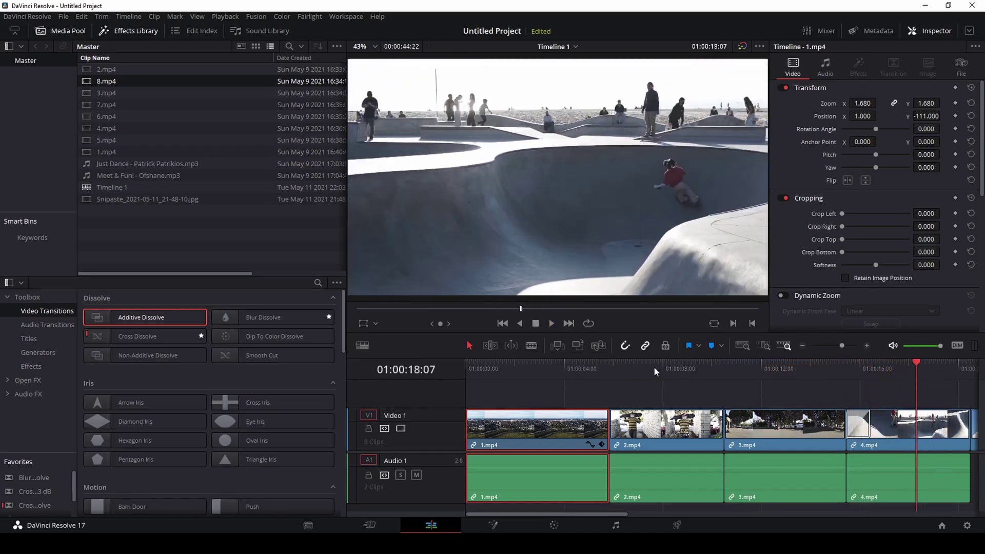
Play the timeline from 01:00:02:09 through the dissolve in full screen, leave full screen and stop inside 4.mp4.
click(524, 364)
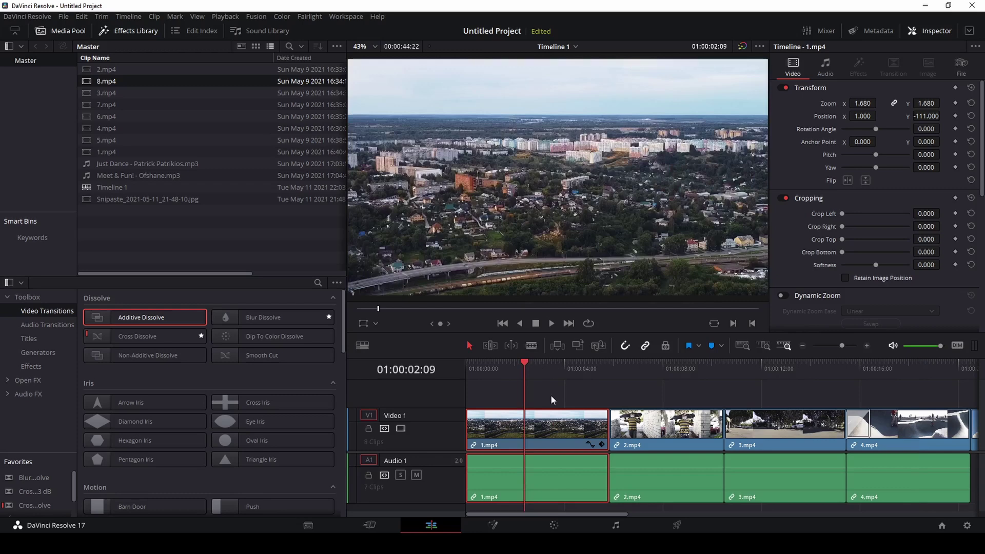
click(552, 323)
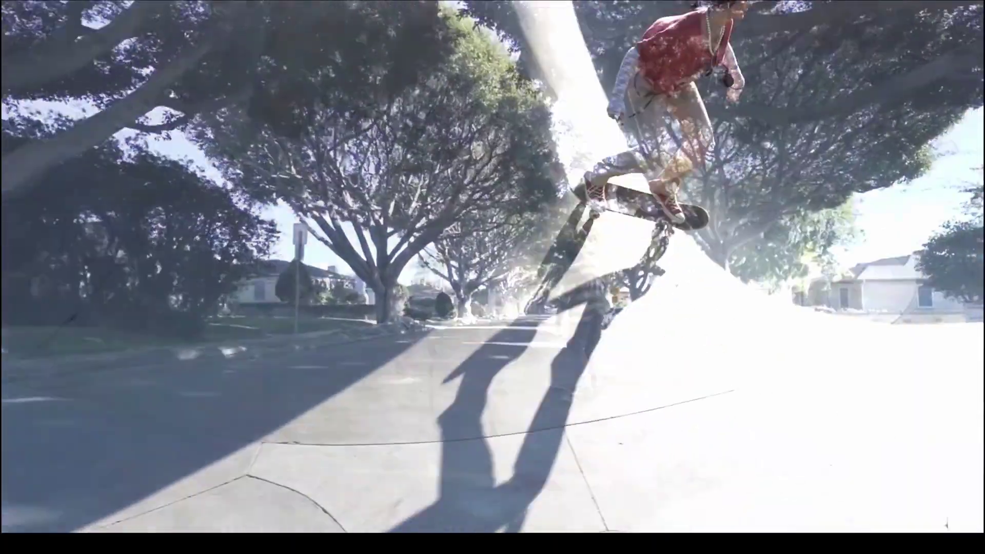
key(Escape)
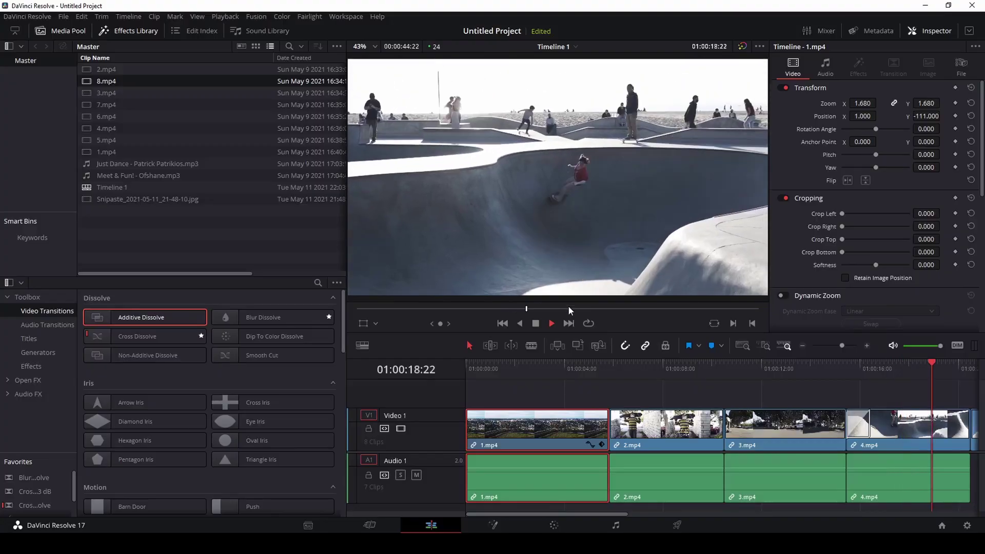
click(548, 323)
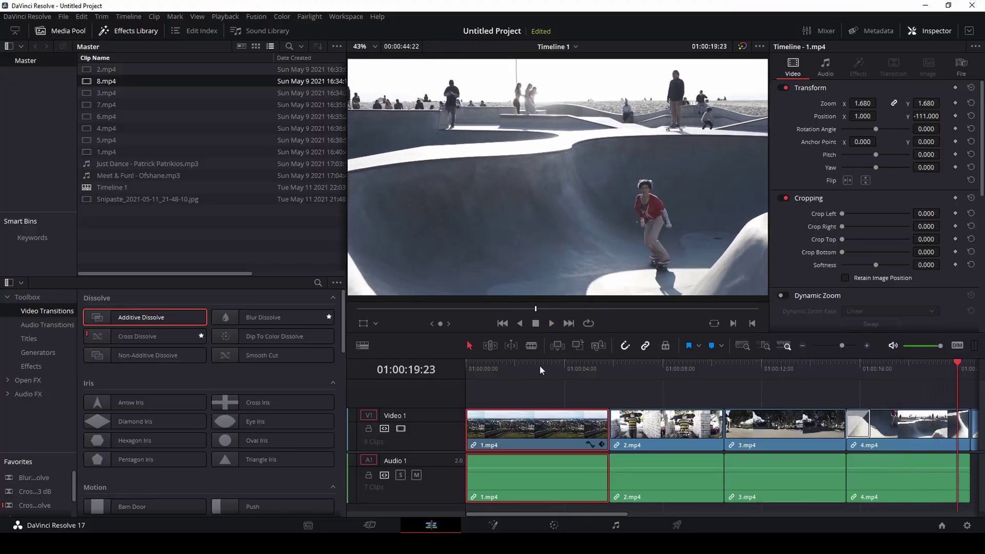
Place Meet & Fun! - Ofshane.mp3 on a second audio track from the timeline's start and make that track taller.
click(522, 394)
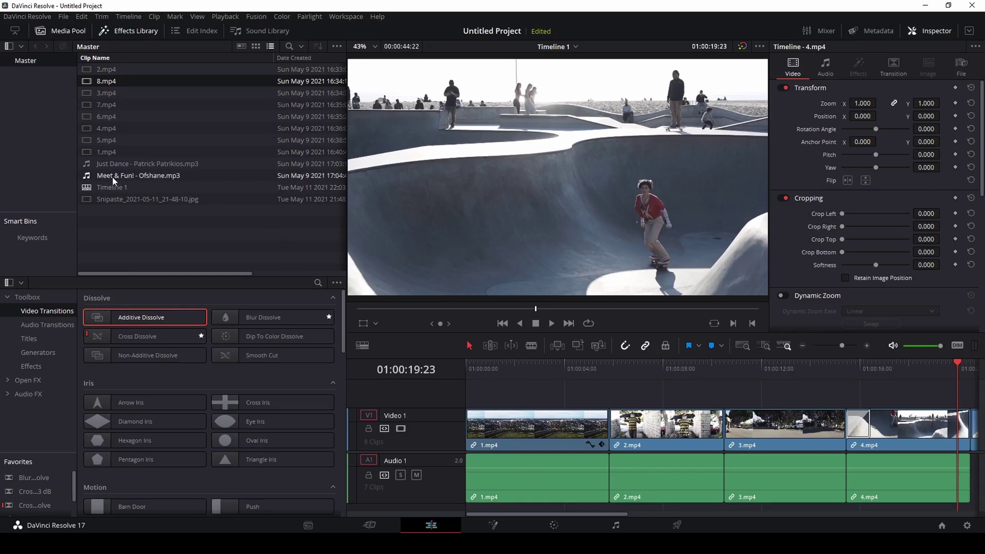
drag(113, 177, 472, 507)
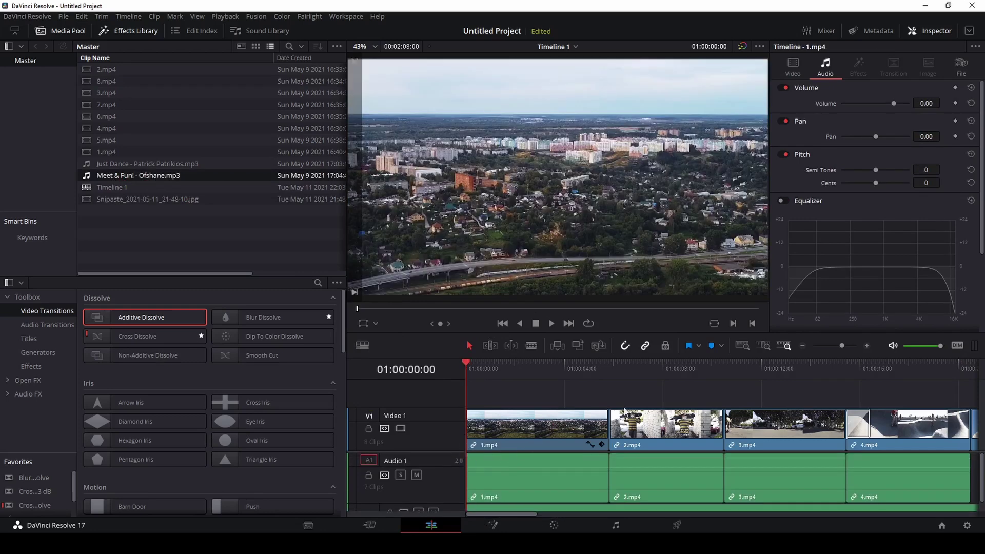
scroll(530, 466, down, 1)
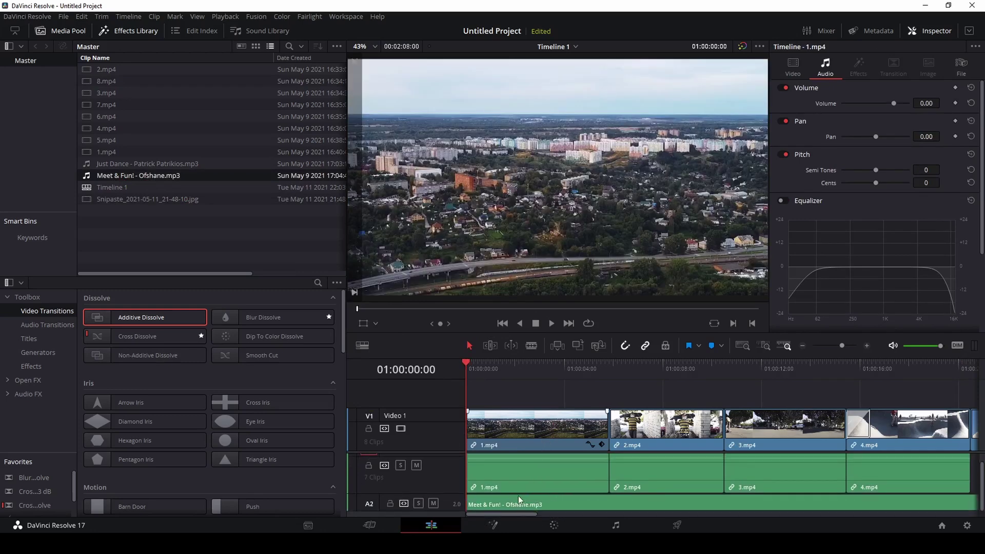
scroll(508, 487, up, 1)
scroll(440, 480, down, 1)
drag(391, 508, 392, 525)
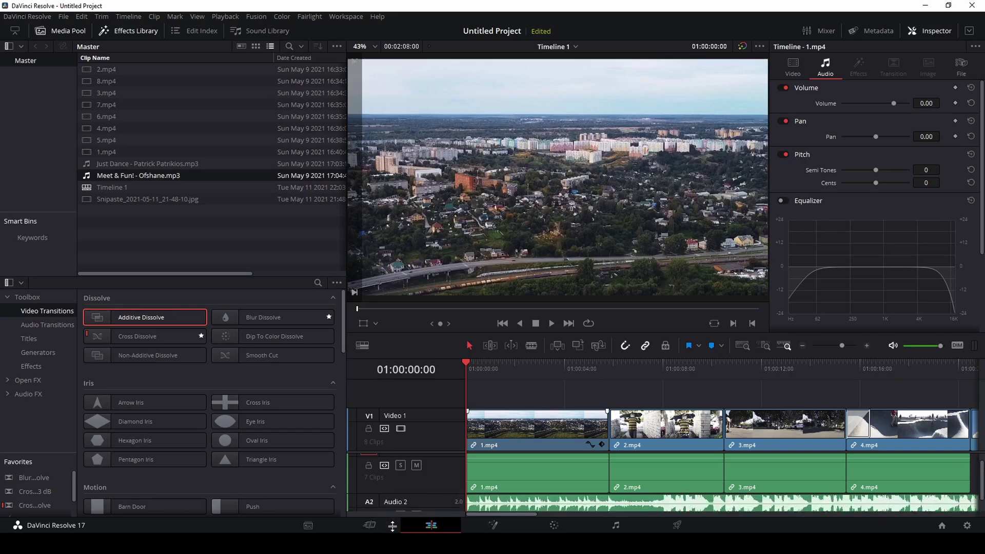
Examine the clips' own sound on Audio 1 and the music waveform on Audio 2.
scroll(801, 462, down, 1)
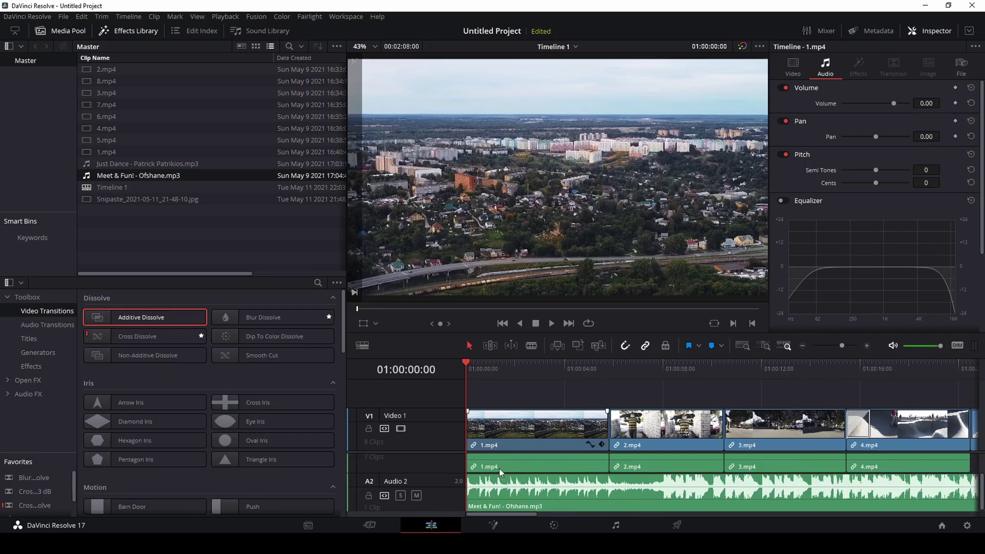
scroll(417, 472, up, 1)
scroll(437, 483, down, 1)
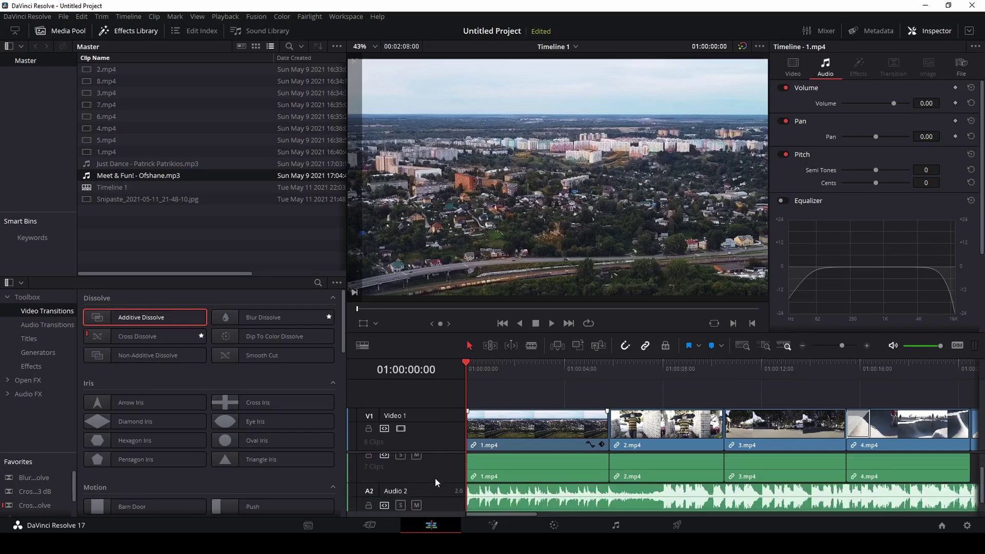
scroll(390, 497, down, 1)
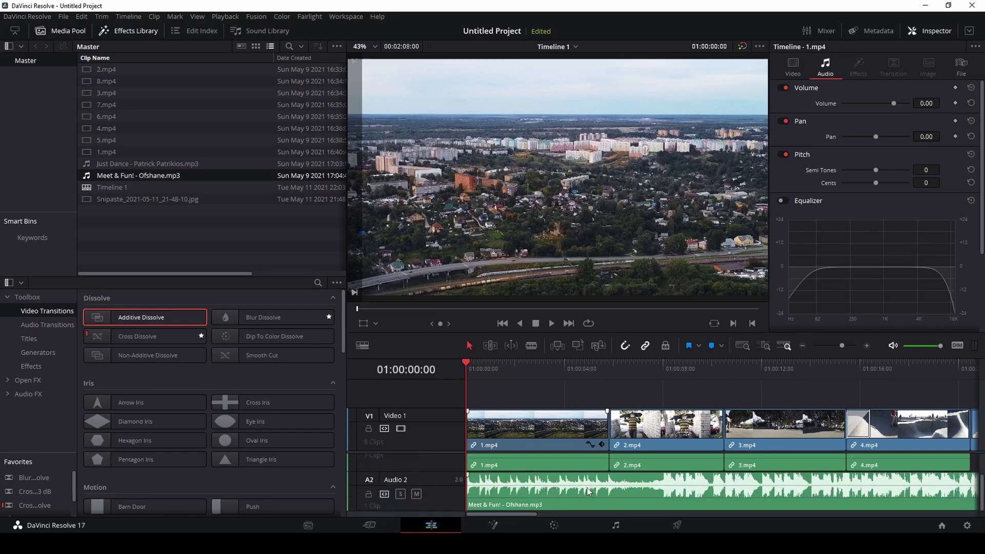
scroll(500, 480, up, 3)
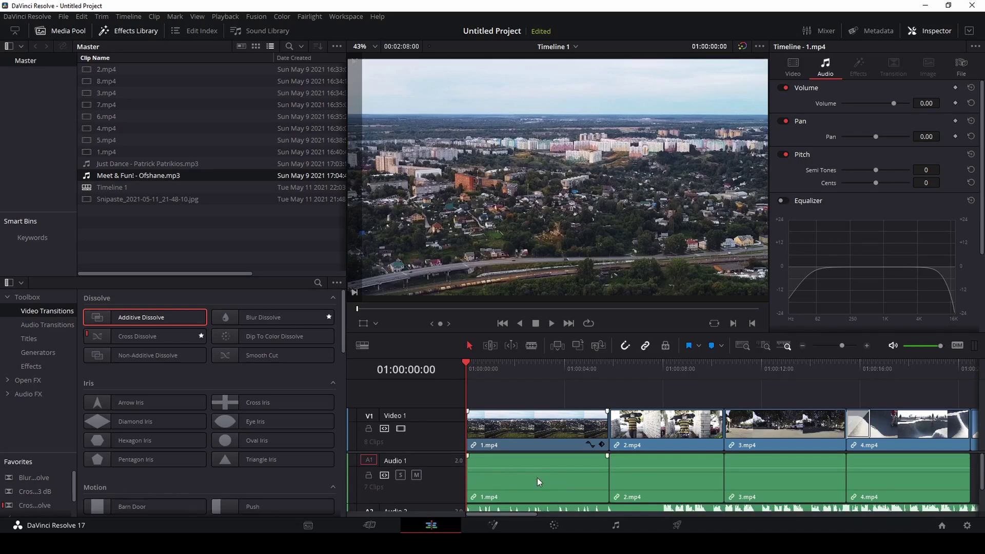
scroll(560, 475, down, 2)
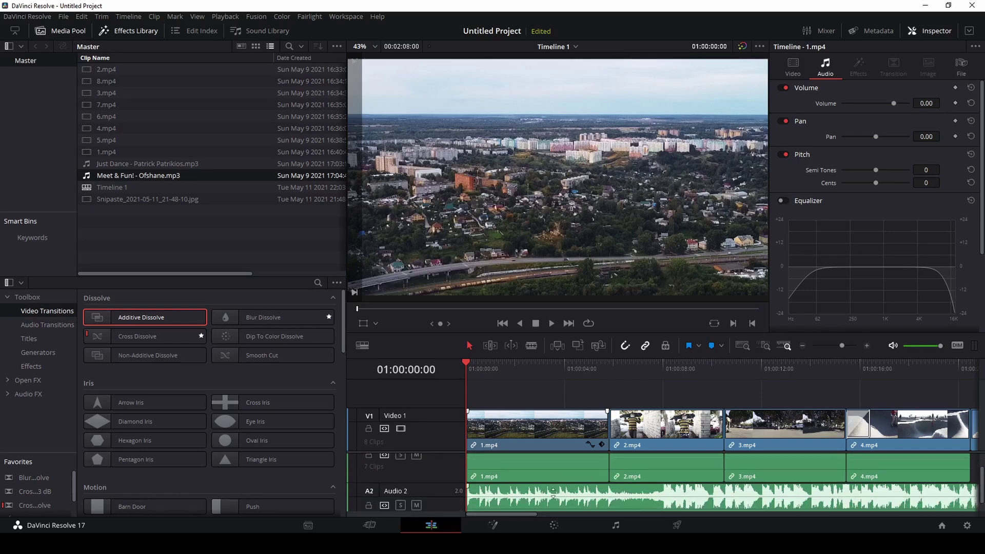
scroll(533, 491, up, 1)
scroll(564, 485, down, 2)
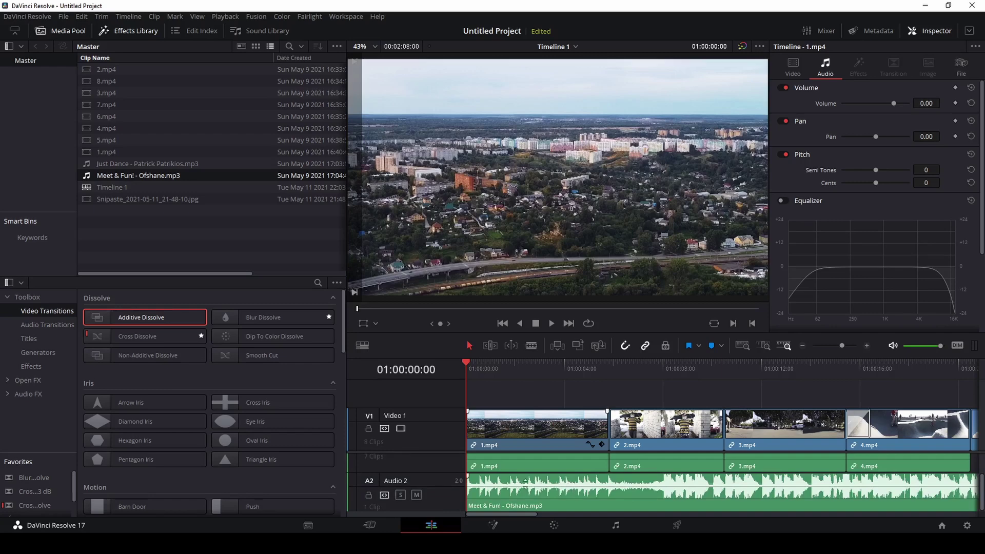
Play the timeline from its start to check the music with the clips, stopping at 01:00:10:01.
drag(525, 481, 523, 482)
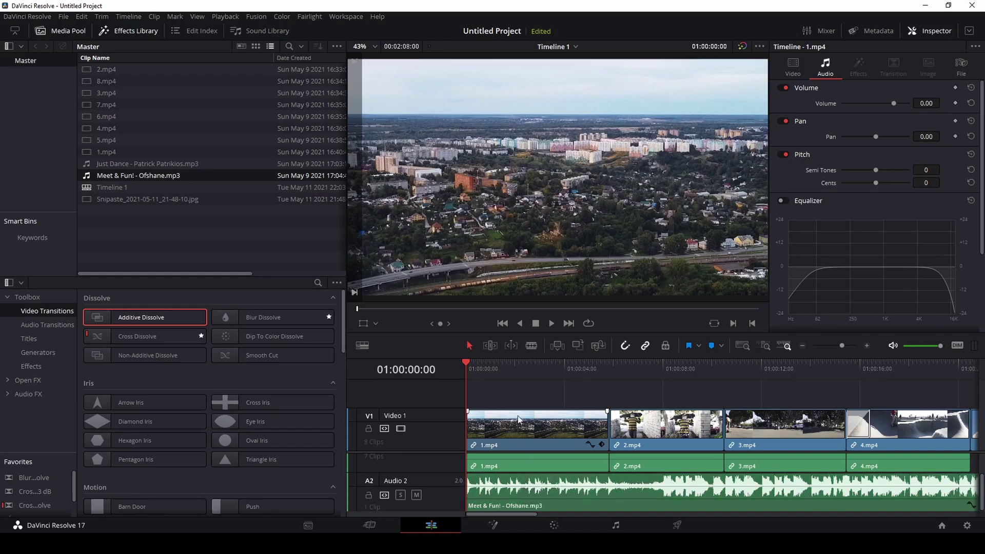
drag(481, 373, 460, 367)
click(550, 327)
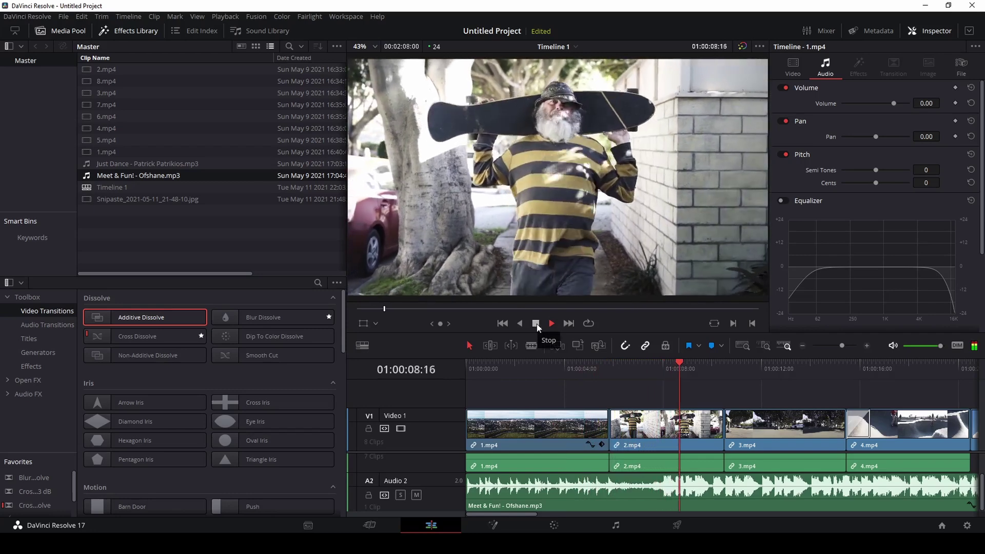
click(536, 323)
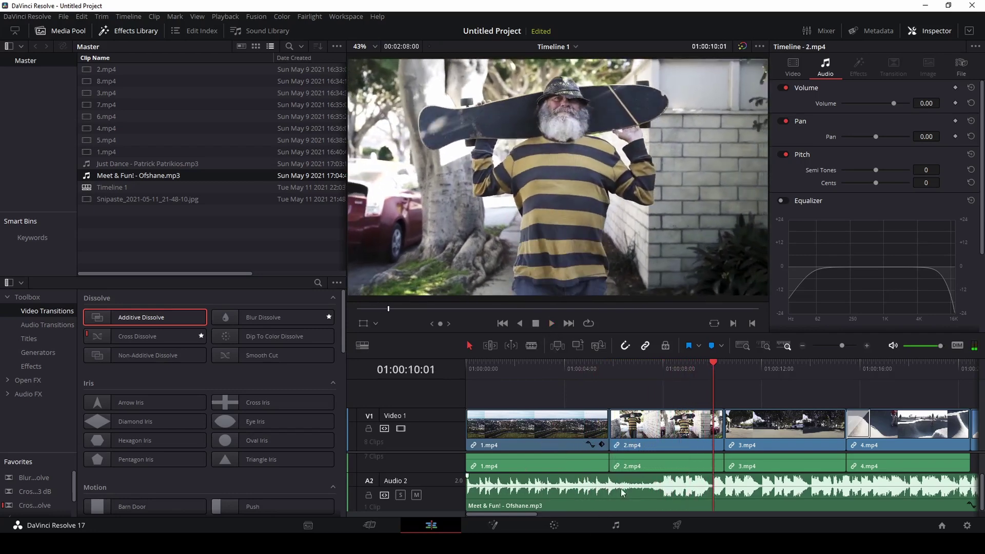
Select the clips from 1.mp4 to 4.mp4 individually to examine how their video and audio parts are linked.
scroll(557, 472, up, 1)
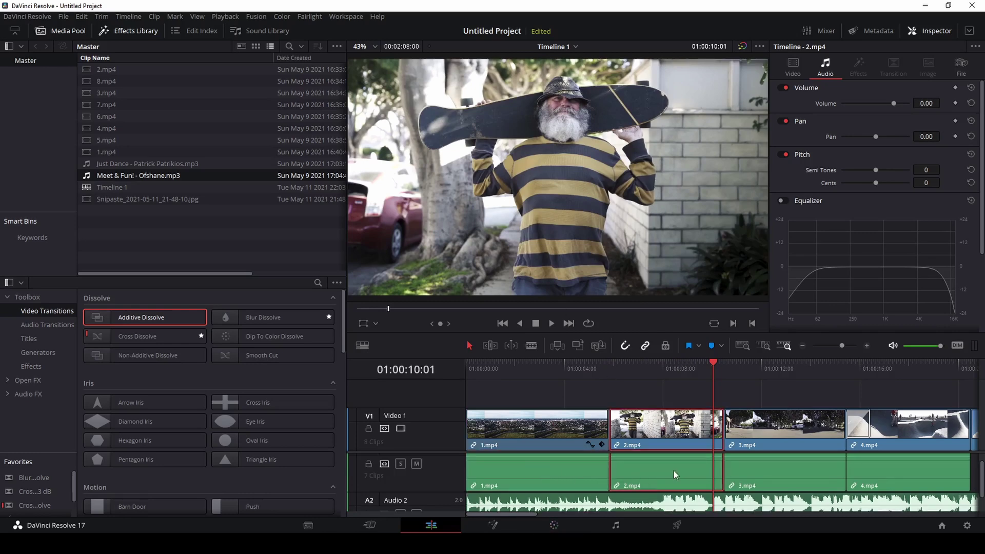
click(789, 472)
click(887, 477)
click(528, 468)
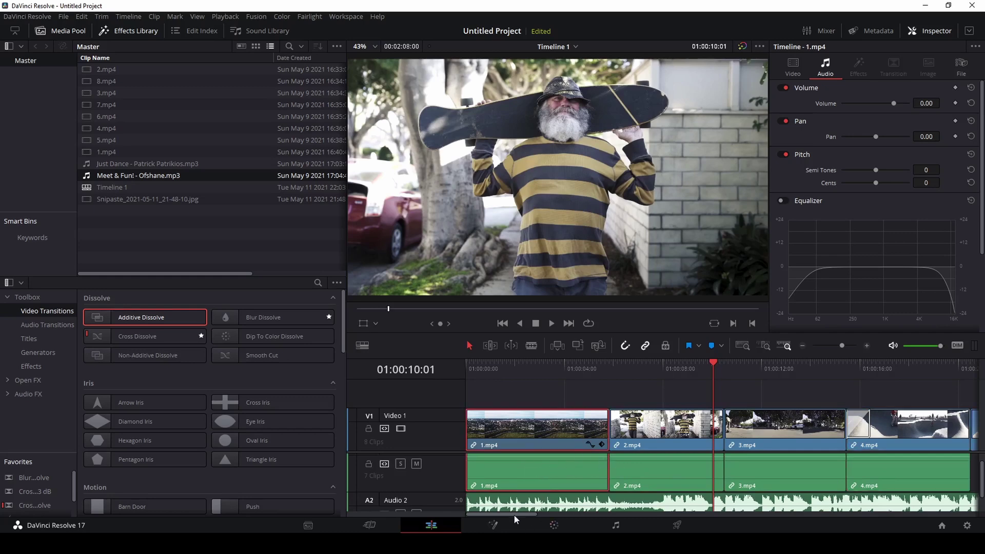
drag(515, 516, 473, 516)
mouse_move(528, 432)
mouse_down()
mouse_move(644, 434)
mouse_move(527, 435)
mouse_up()
mouse_move(645, 435)
mouse_down()
mouse_move(675, 435)
mouse_move(652, 435)
mouse_up()
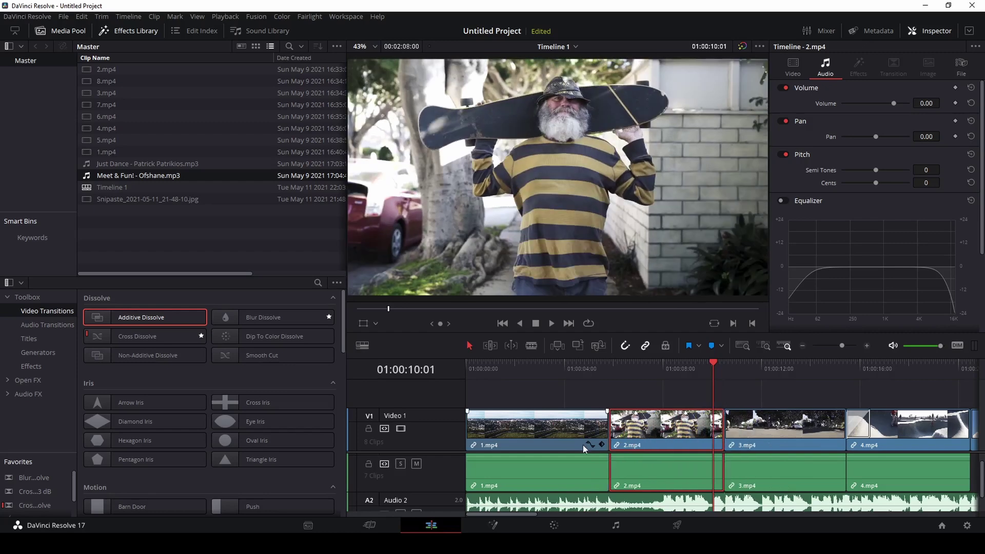
Unlink the video and audio parts of all clips from 1.mp4 to 8.mp4 on the timeline.
click(500, 474)
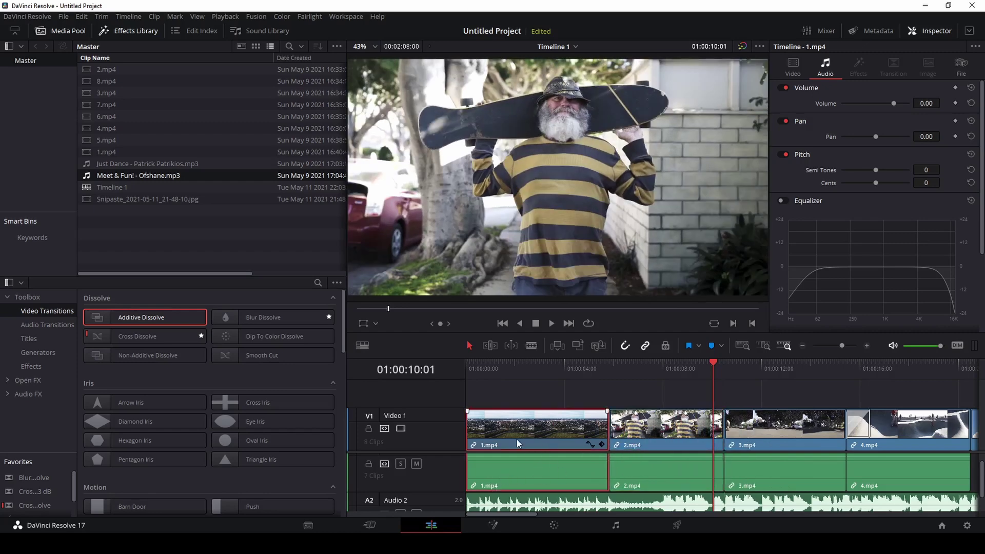
drag(533, 394, 841, 464)
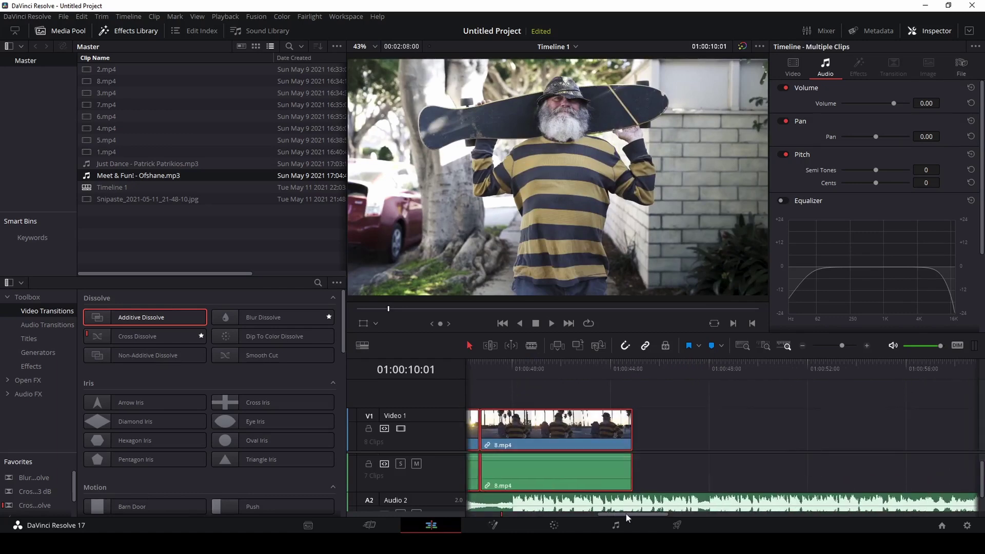
drag(611, 512, 474, 513)
right_click(530, 432)
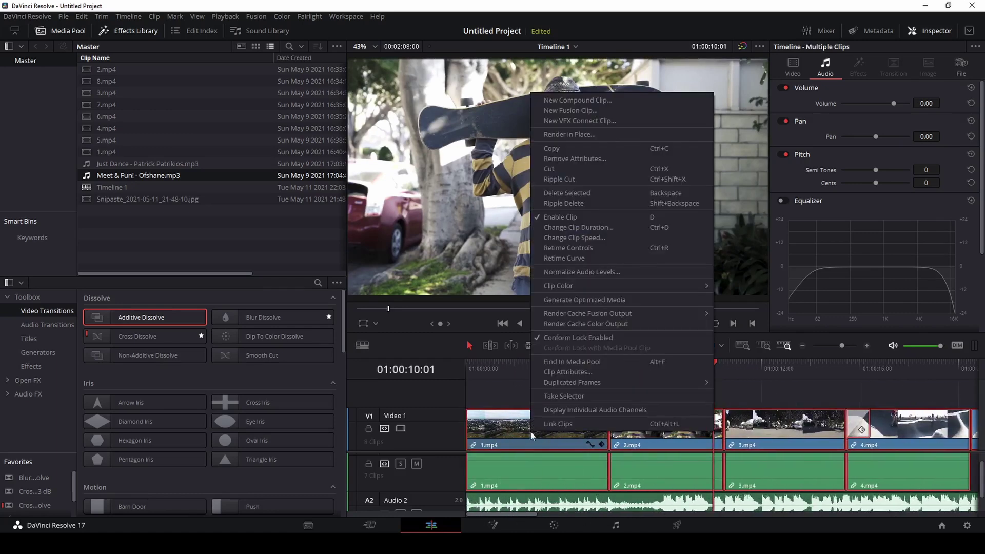
click(558, 425)
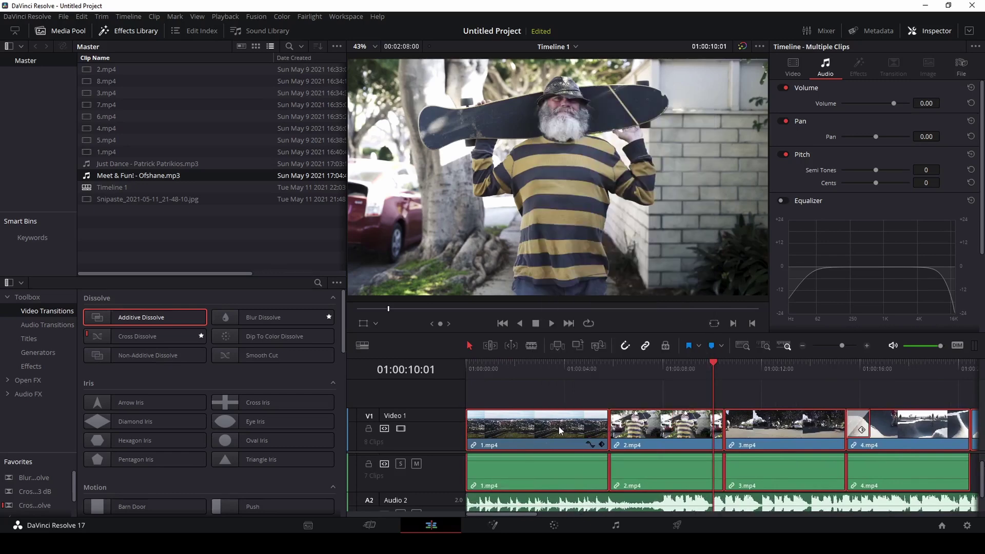
right_click(537, 429)
click(563, 423)
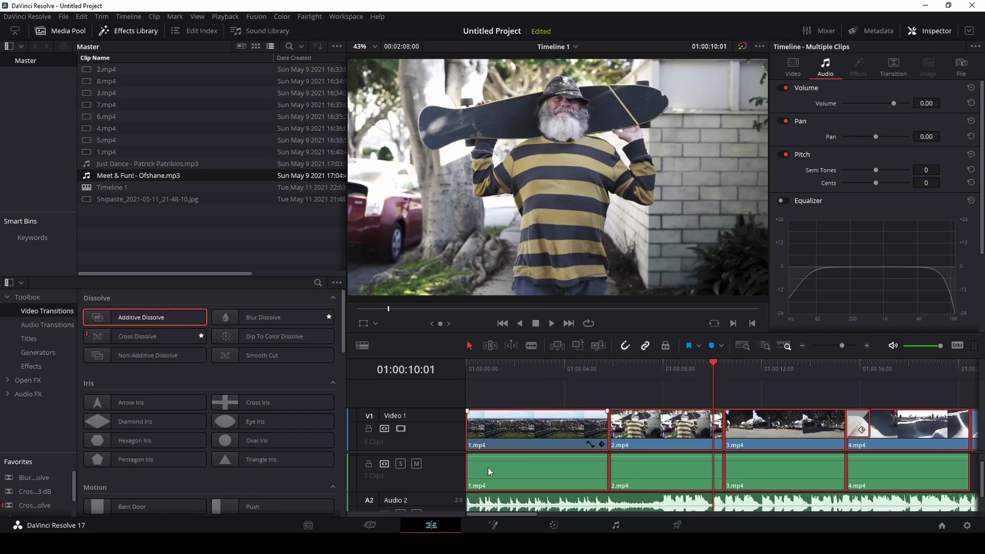
click(547, 389)
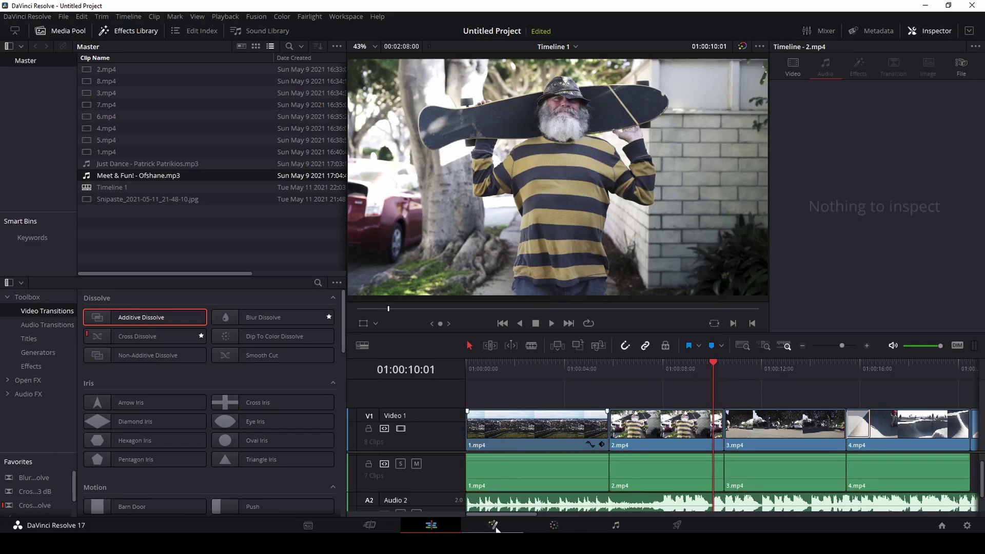
Delete the separated audio parts of 1.mp4 and 3.mp4 from the first audio track.
mouse_move(485, 512)
mouse_down()
mouse_move(649, 513)
mouse_move(466, 515)
mouse_up()
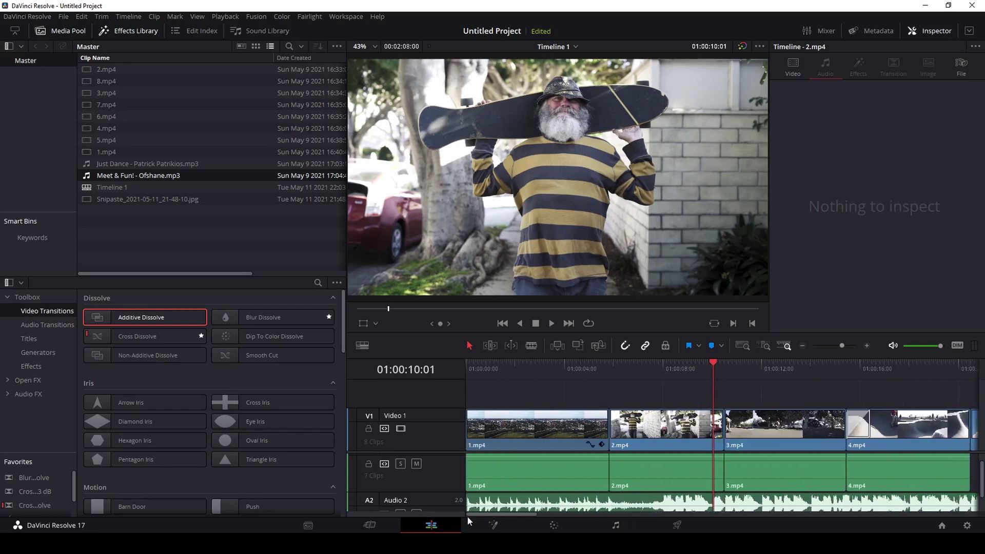
click(435, 478)
right_click(435, 478)
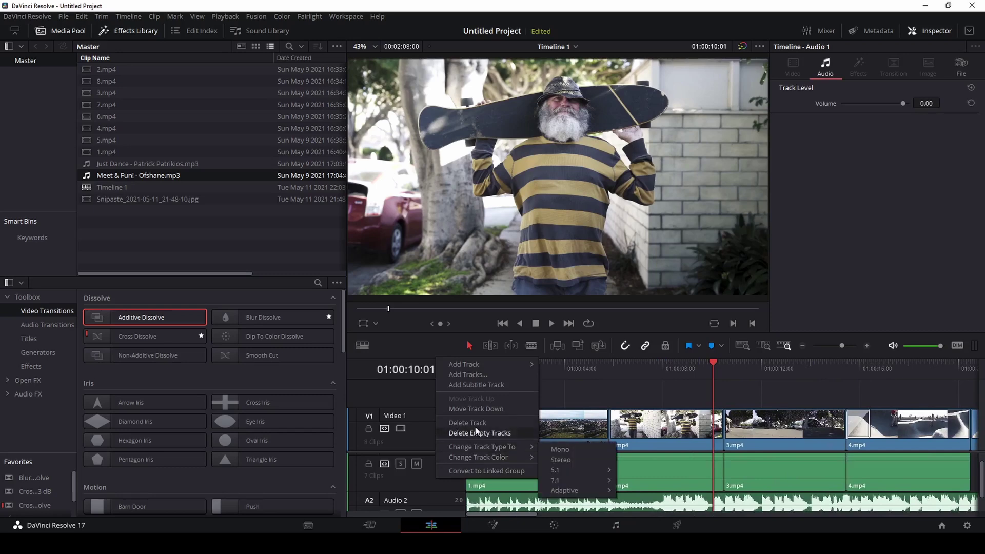
click(585, 472)
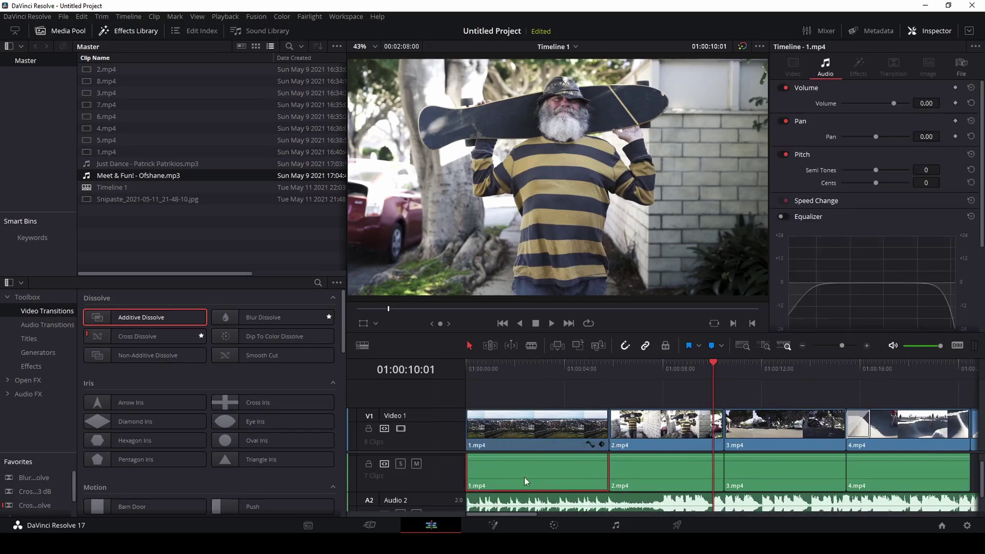
key(Delete)
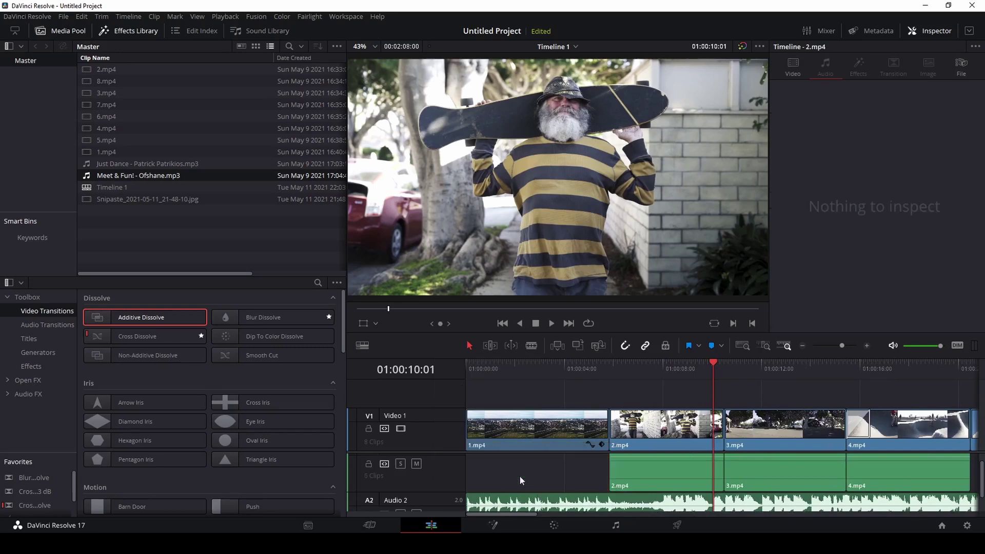
click(778, 470)
key(Delete)
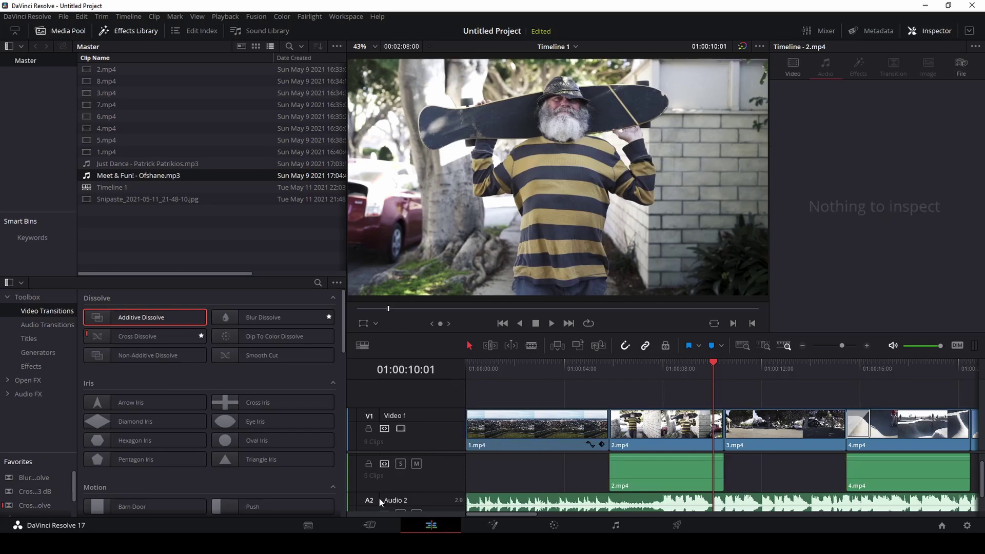
Delete the whole audio track that holds the clips' own sound, keeping the music track.
click(421, 482)
right_click(421, 482)
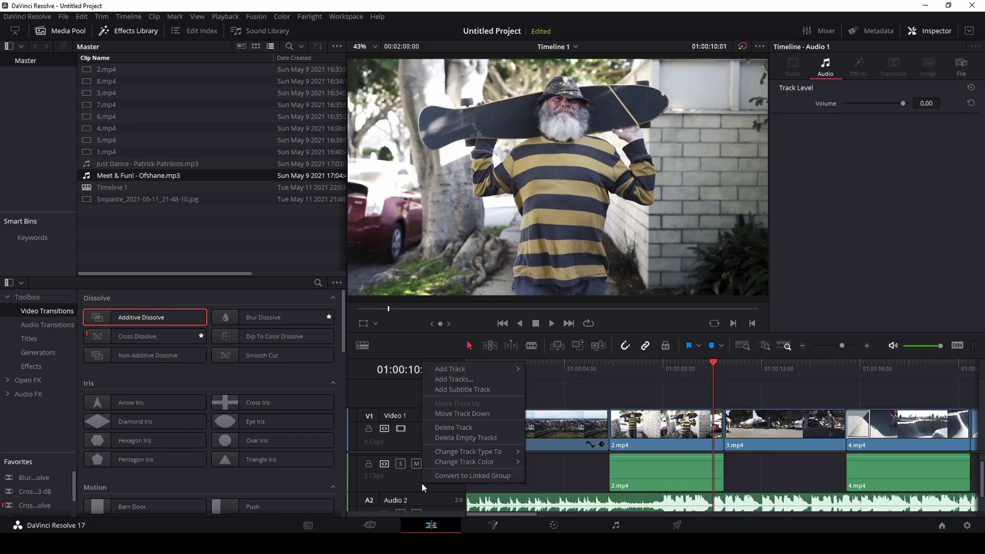
click(457, 429)
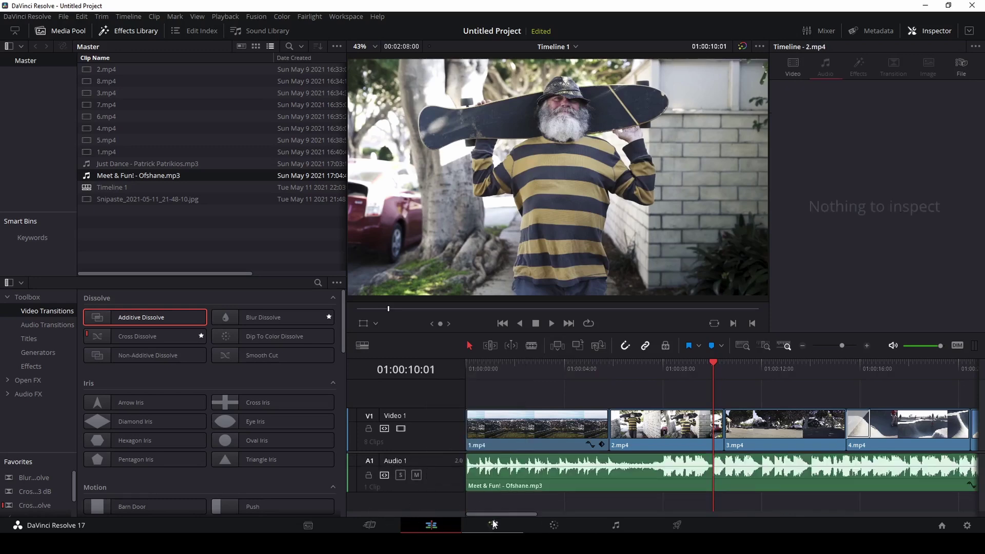
Split the music at the end of 8.mp4, at 01:00:44:22, and delete the part beyond the video.
drag(494, 513, 511, 514)
drag(582, 510, 617, 509)
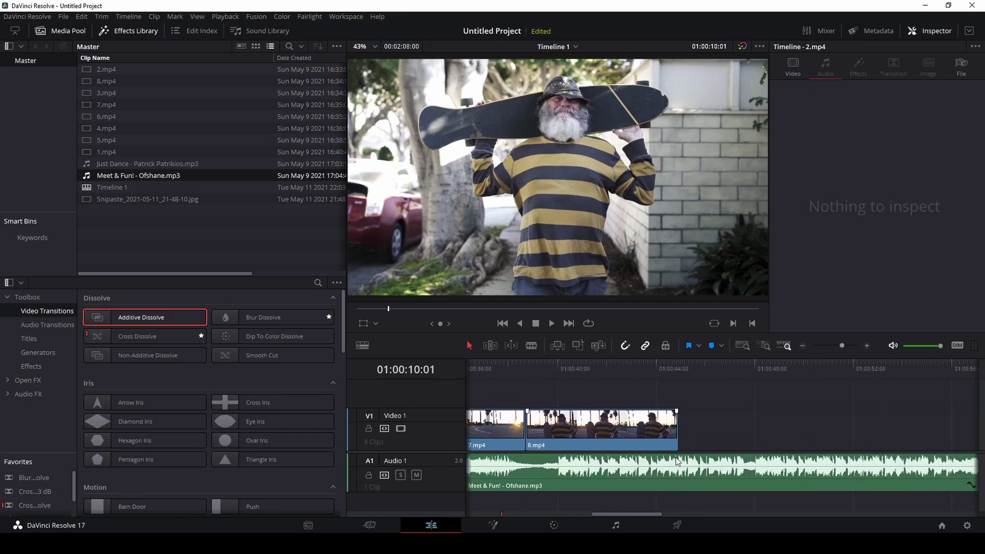
click(677, 376)
click(678, 461)
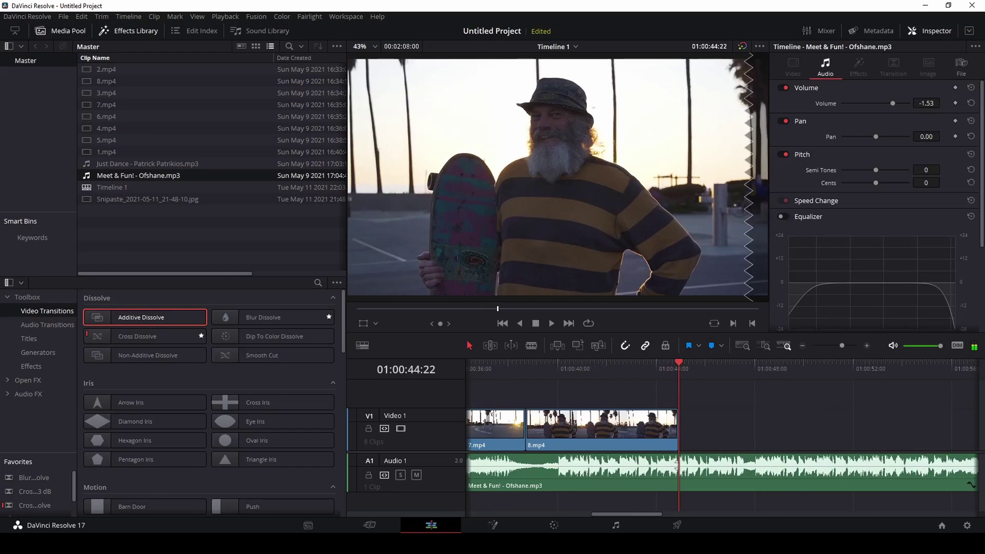
click(531, 345)
click(678, 476)
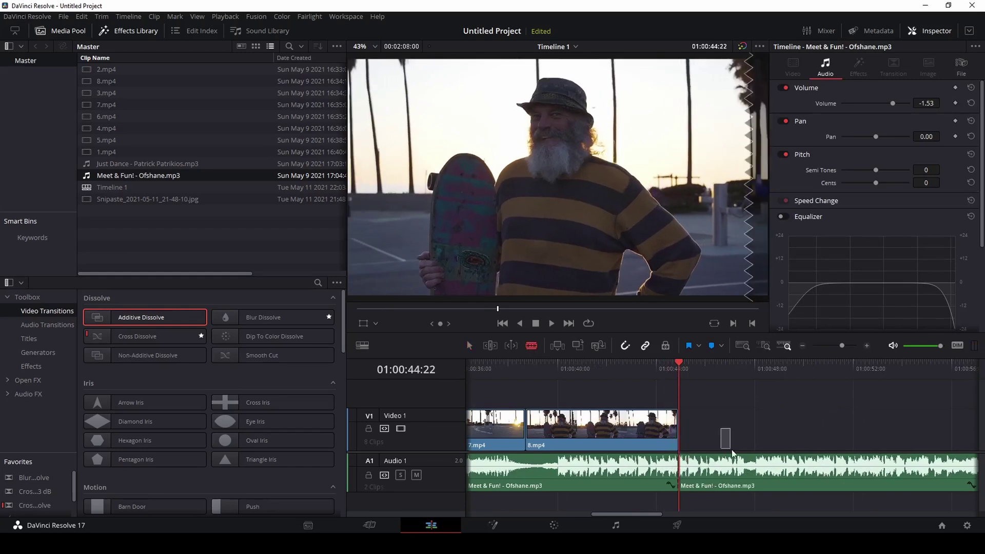
key(Delete)
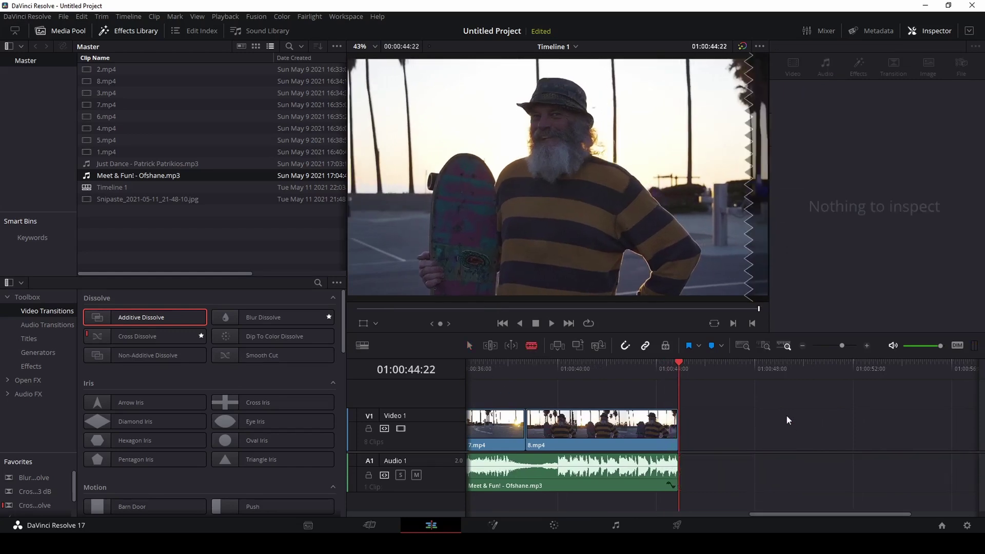
drag(820, 515, 793, 515)
Add a basic Text title on a new video track above 1.mp4 from the timeline's start and preview it over the clip.
key(Home)
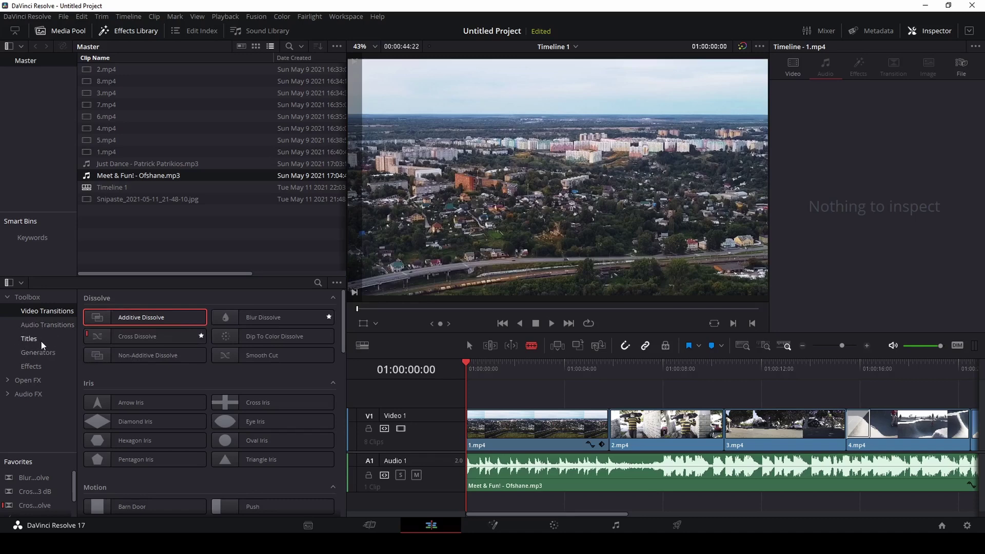
click(29, 339)
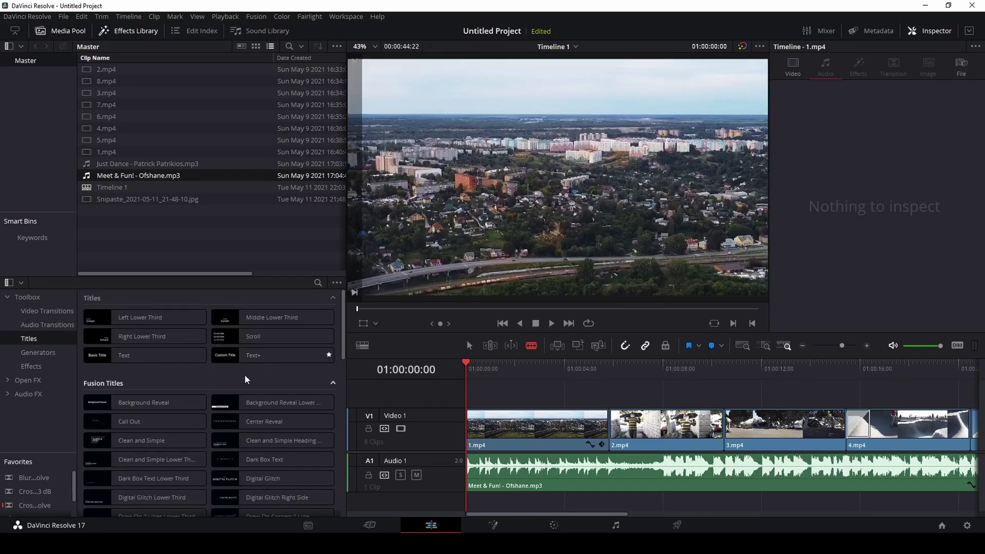
drag(94, 357, 475, 396)
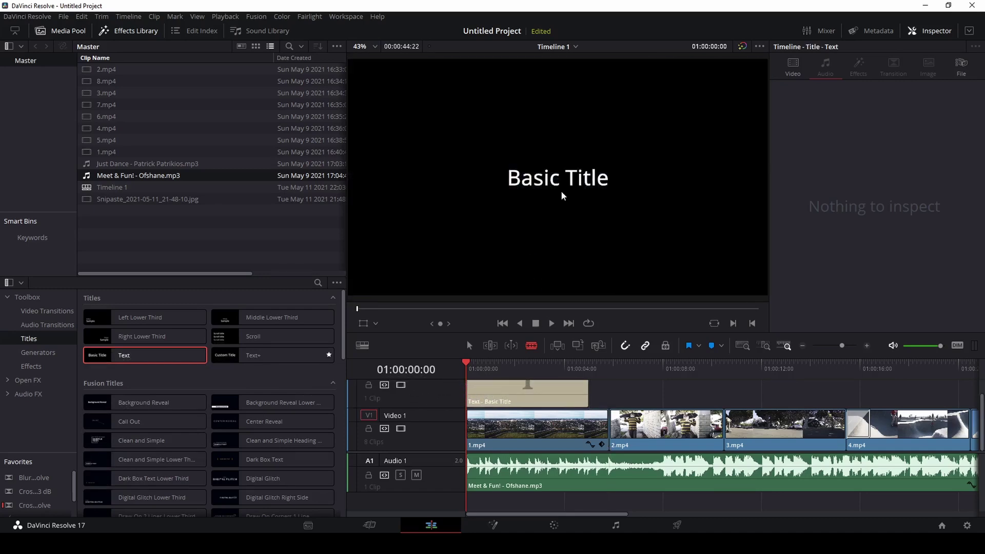
click(497, 365)
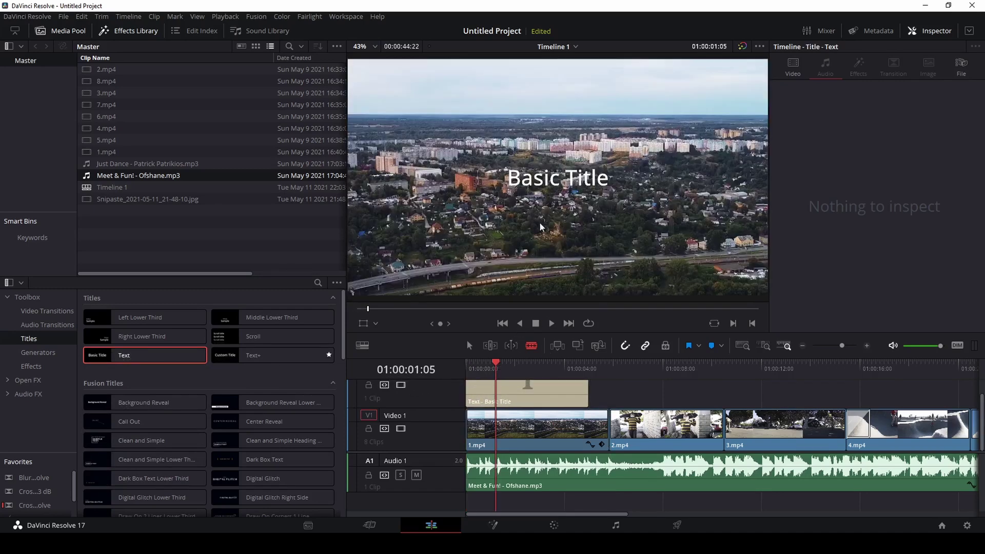
click(513, 365)
drag(539, 365, 564, 364)
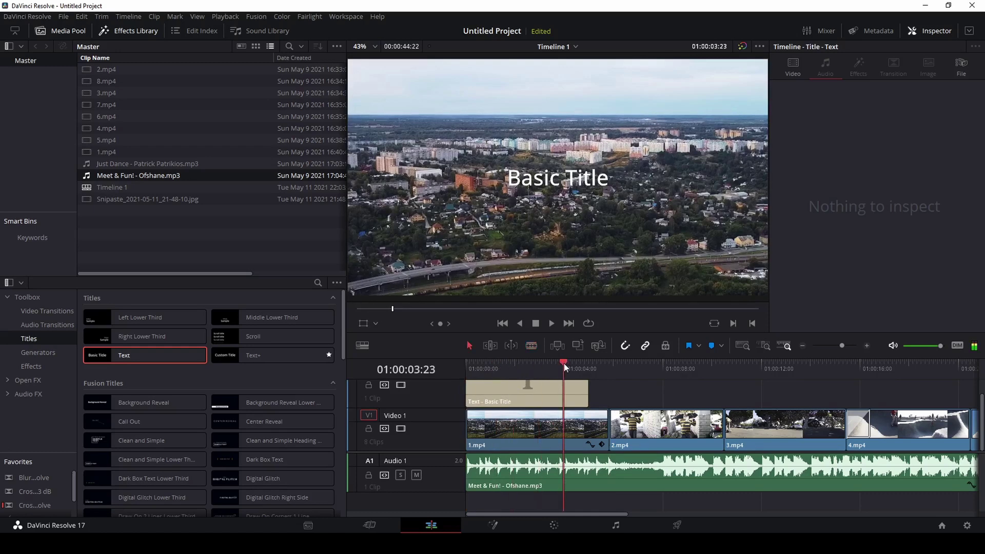
click(510, 365)
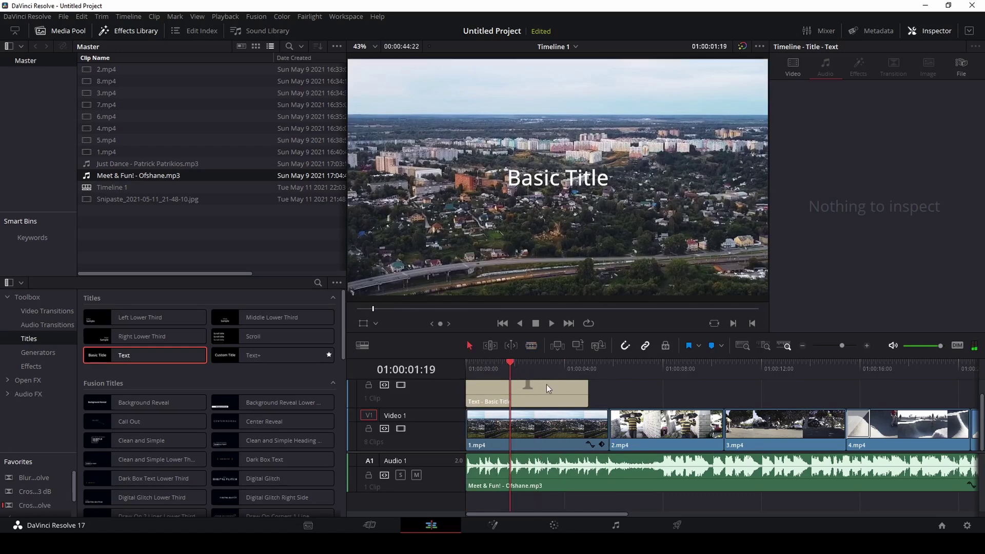
click(478, 363)
Replace the title's text with "The King of Skateboarding".
click(524, 395)
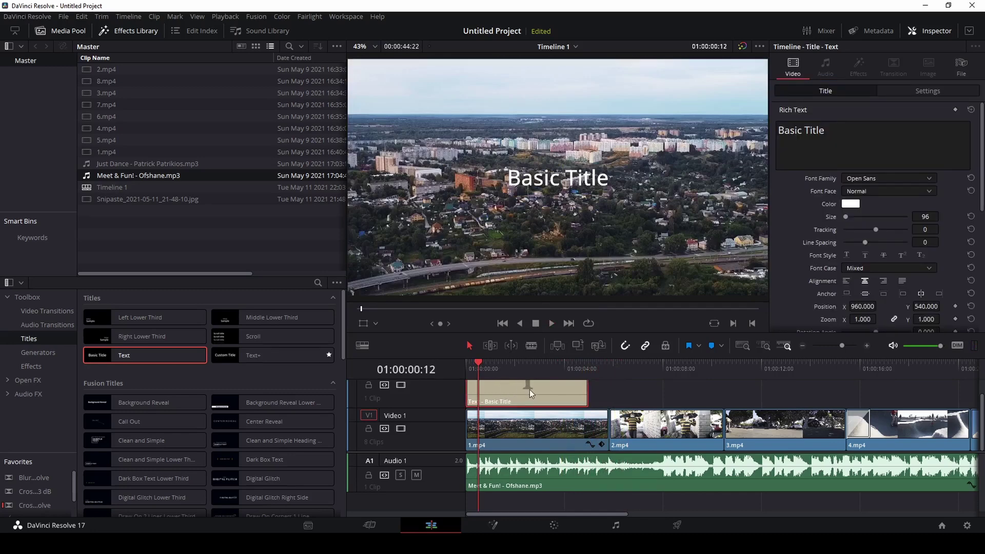
scroll(451, 419, up, 2)
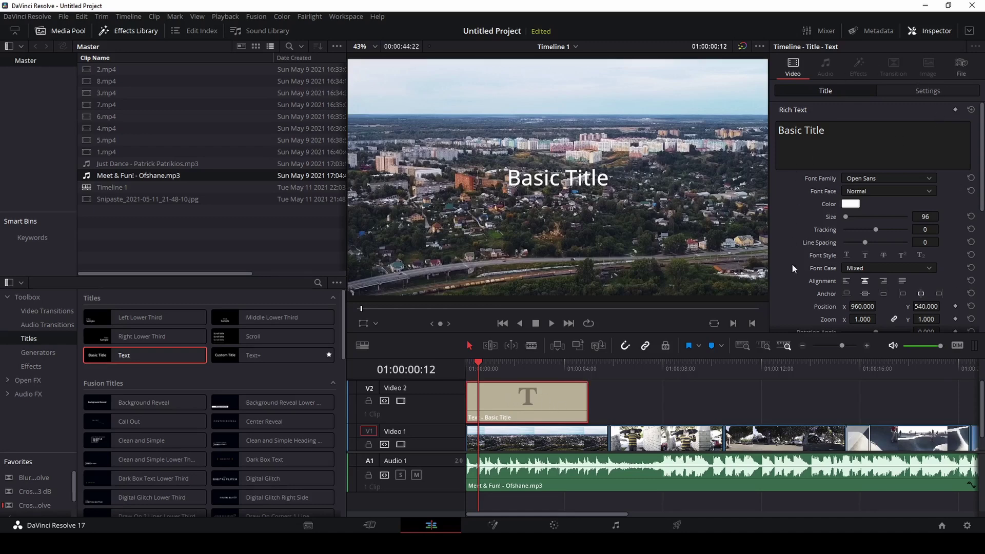
triple_click(831, 134)
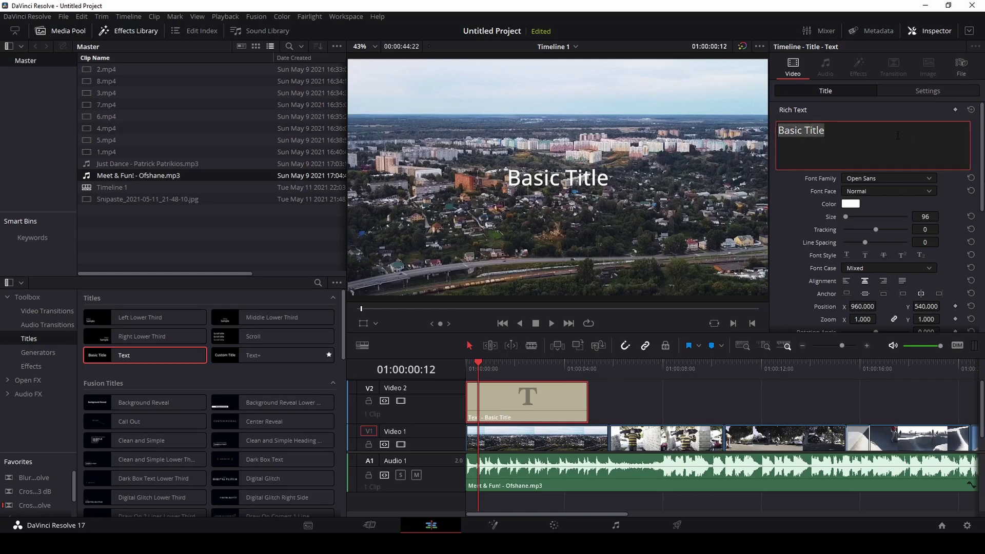
text(T)
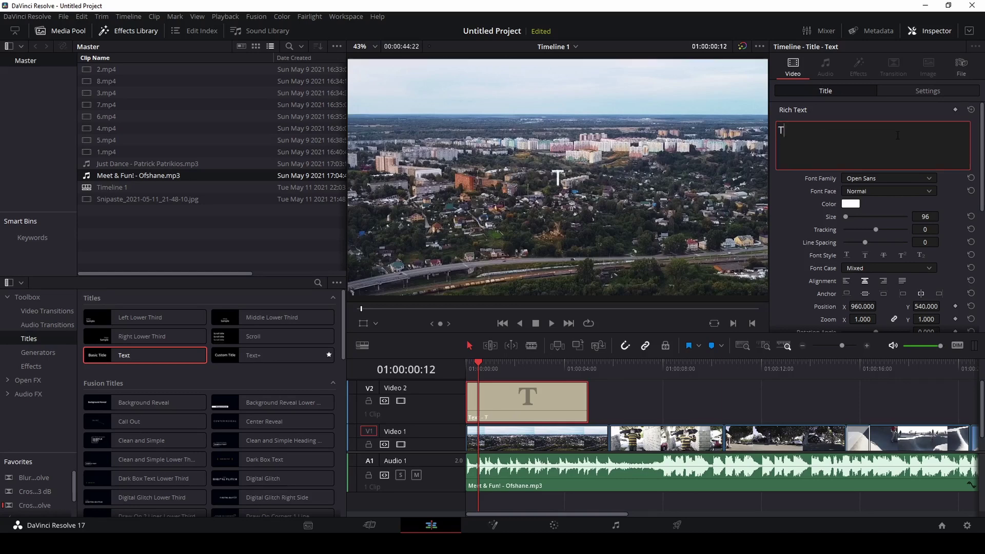
text(he King of Skat)
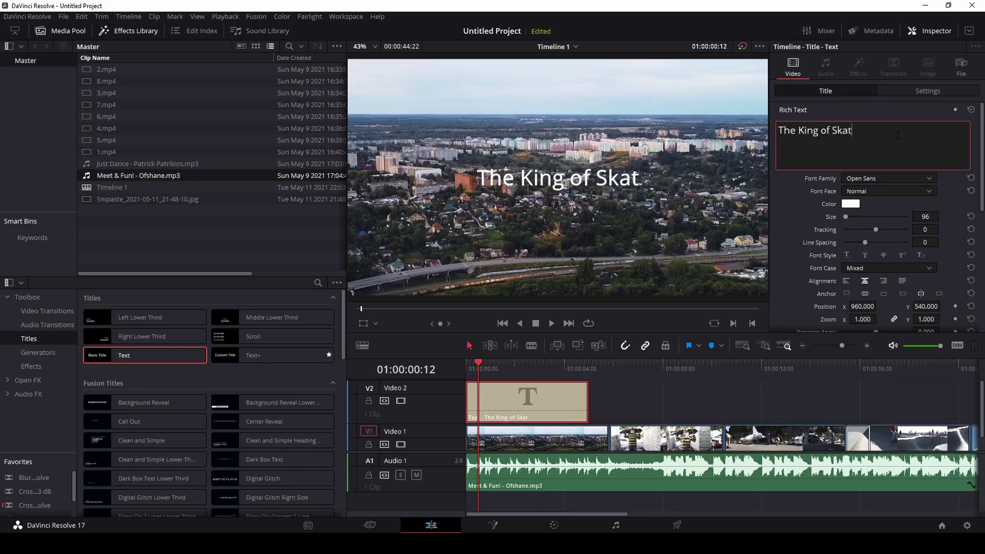
text(eboarding)
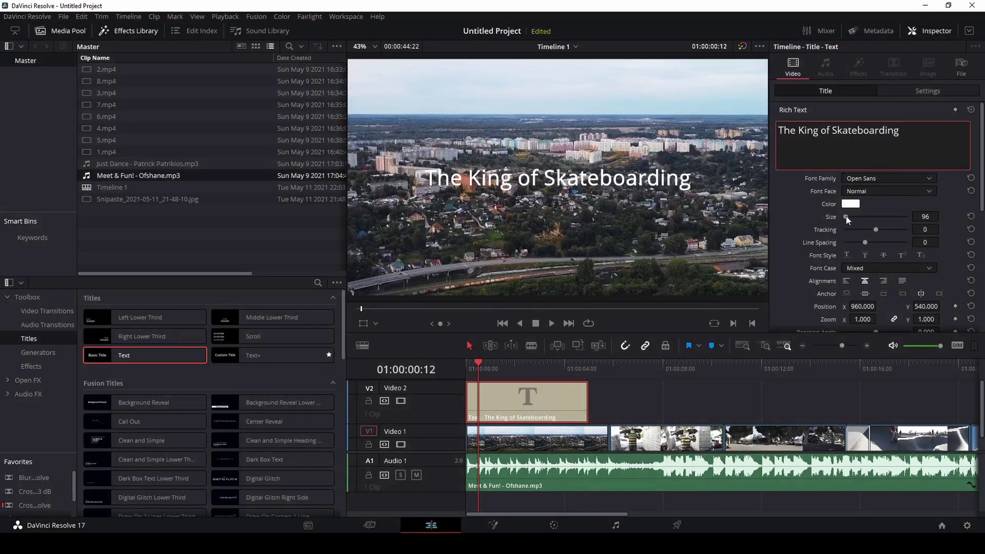
Set the title's size to 134 and its font family to Old English Text MT.
drag(845, 216, 845, 219)
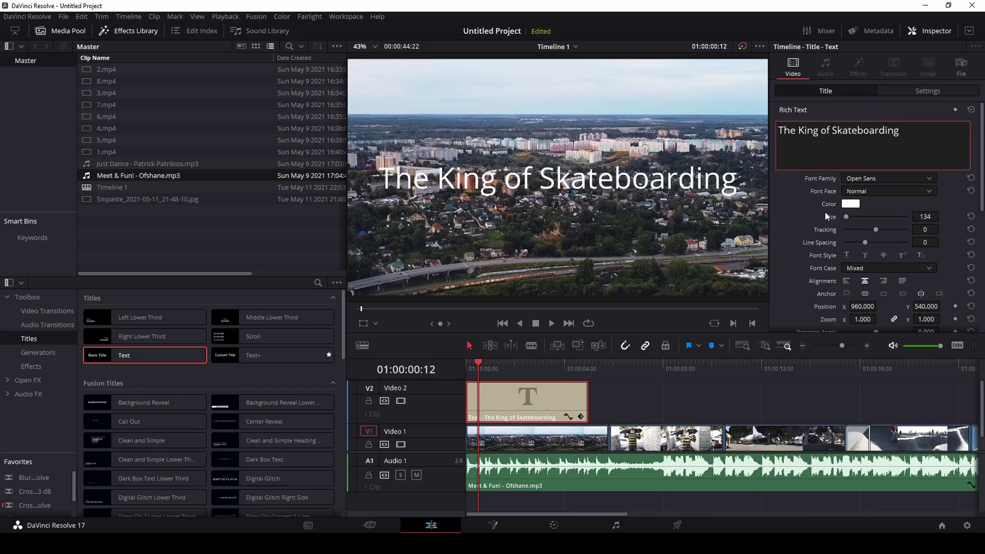
click(858, 191)
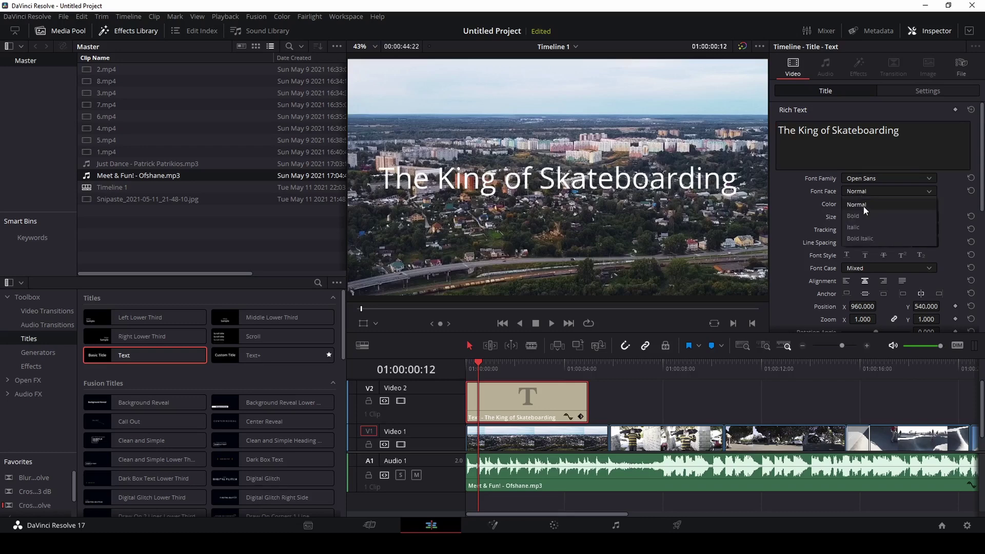
click(907, 180)
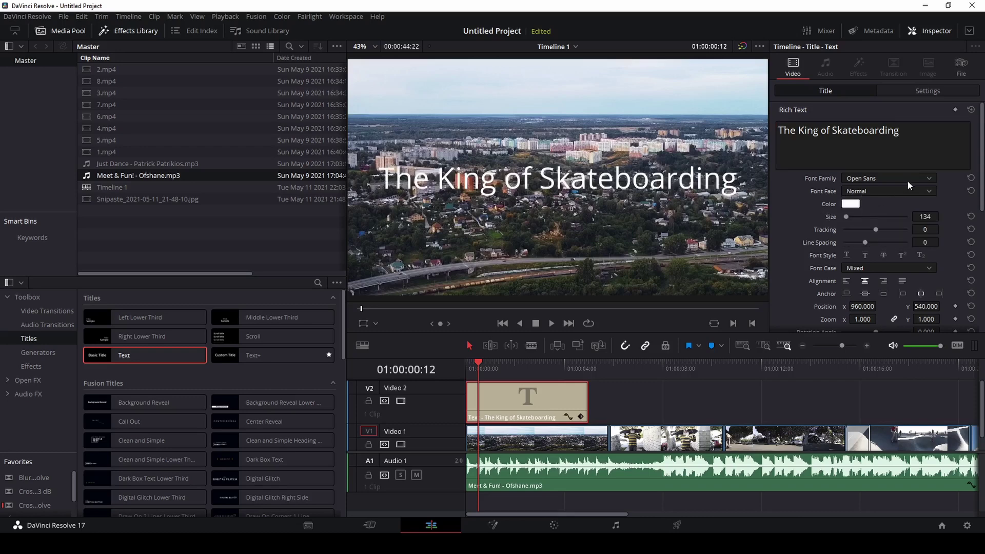
click(907, 180)
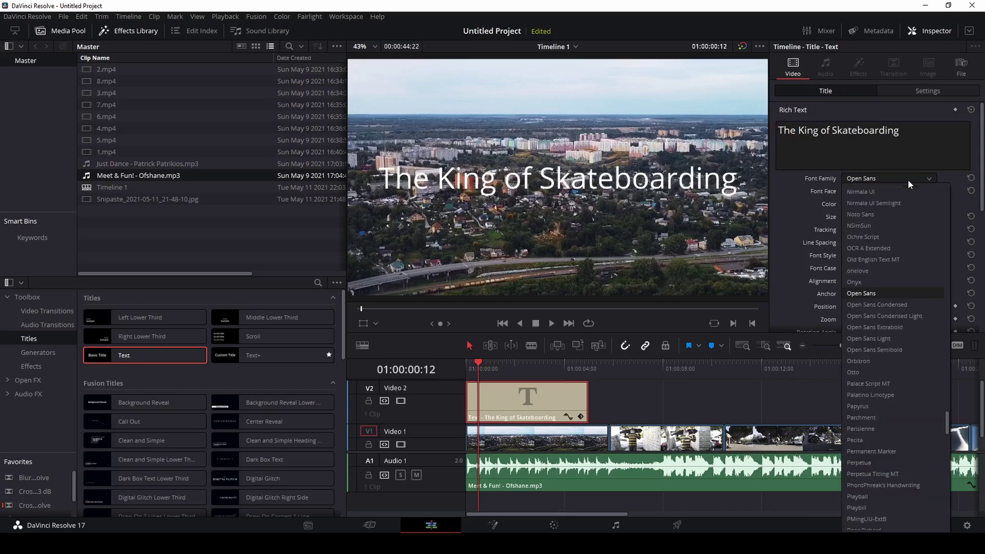
click(881, 260)
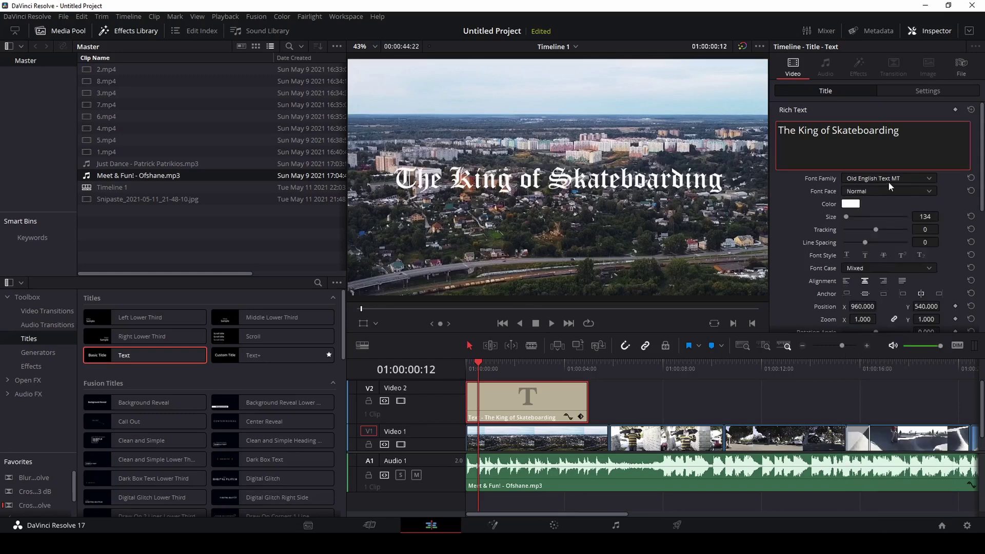
Set the title's color to pale yellow (#ffff7f).
click(847, 205)
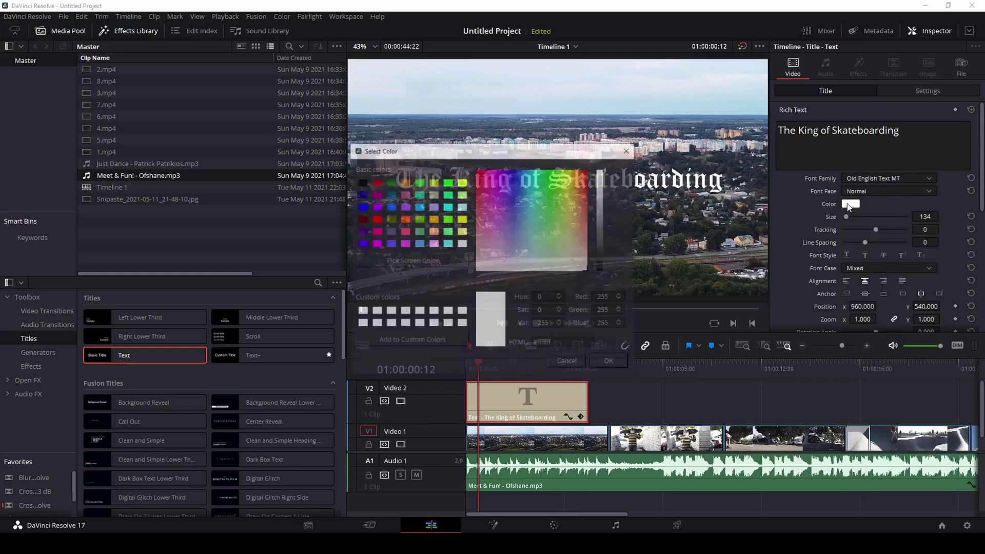
click(378, 184)
drag(445, 149, 571, 263)
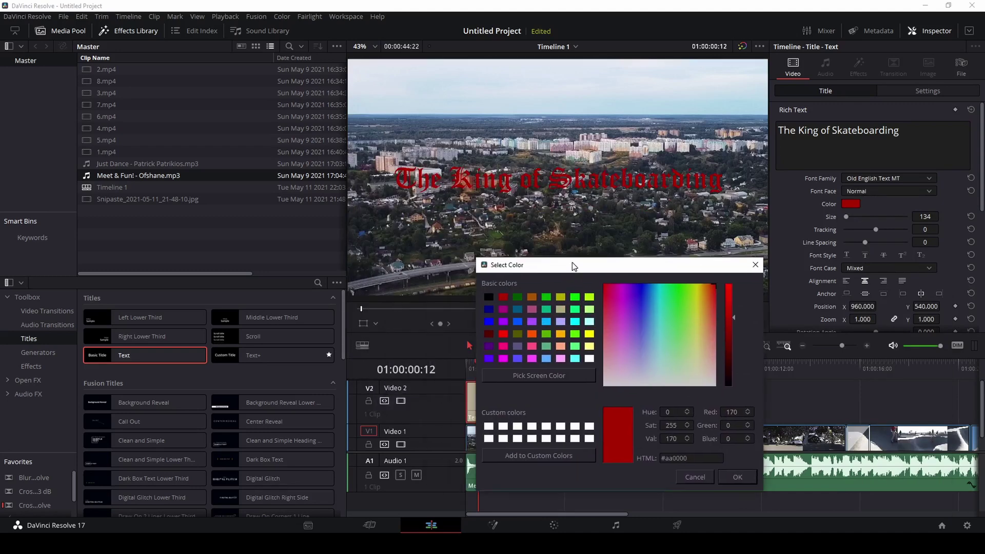
click(699, 283)
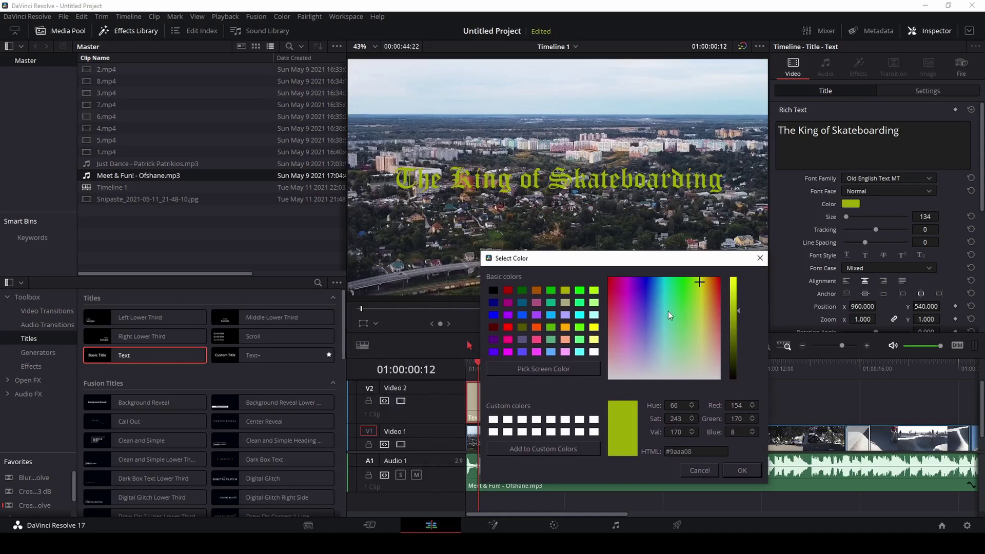
click(593, 327)
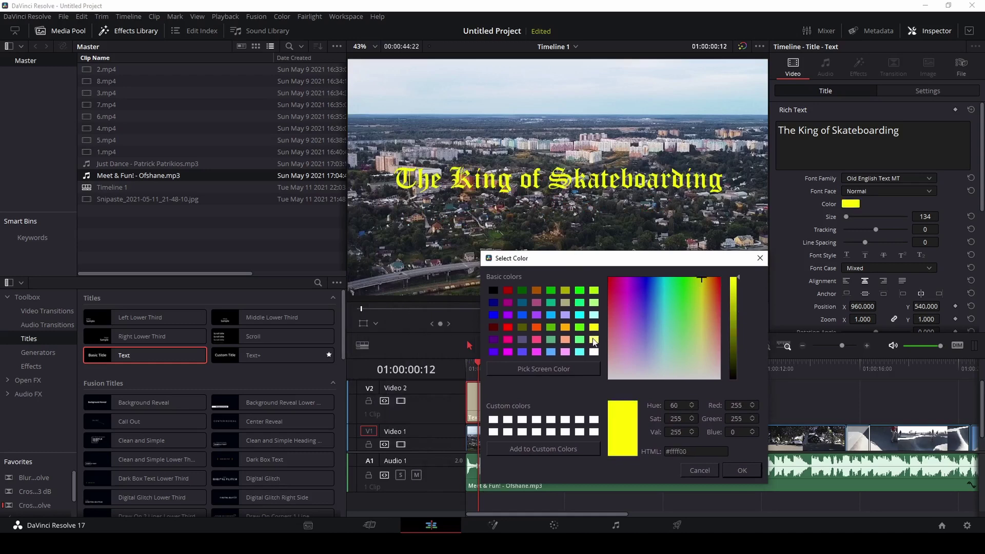
click(593, 340)
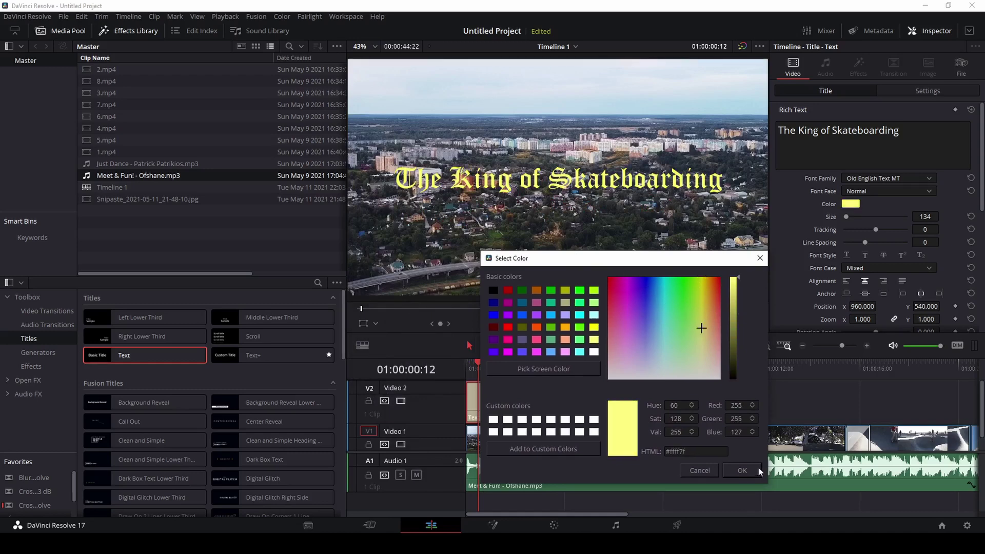
click(742, 470)
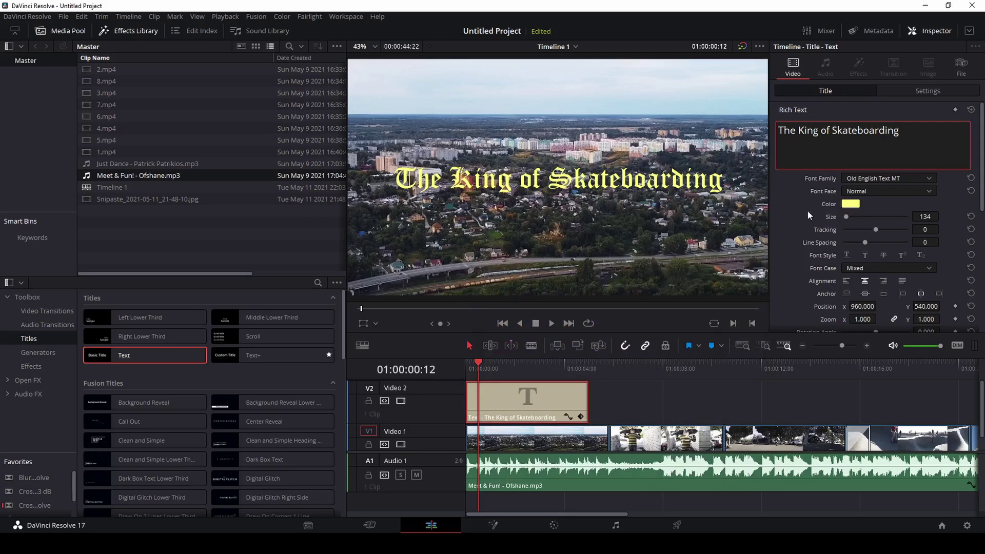
Move the title into the sky with transform position X 2 and Y 434.
click(924, 91)
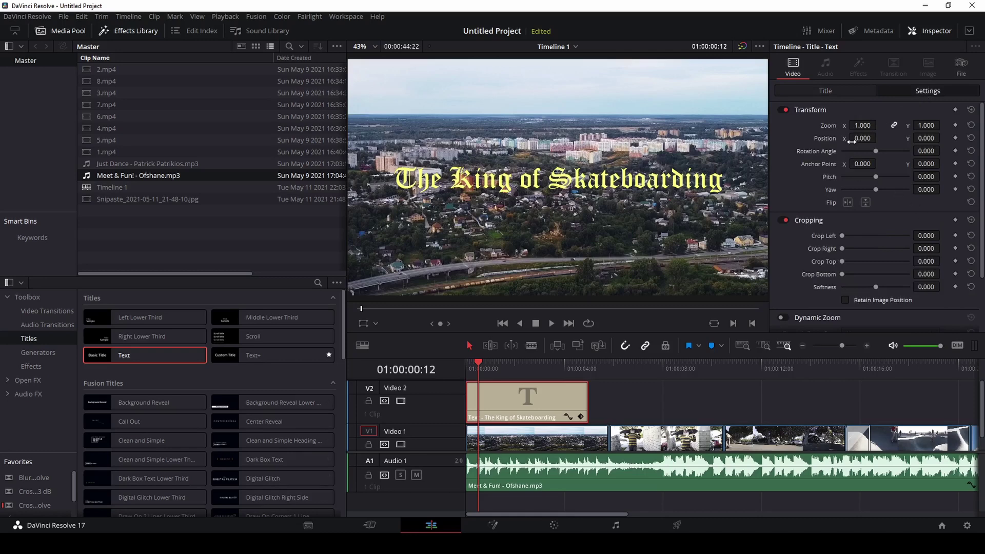
mouse_move(856, 137)
mouse_down()
mouse_move(847, 137)
mouse_move(857, 137)
mouse_up()
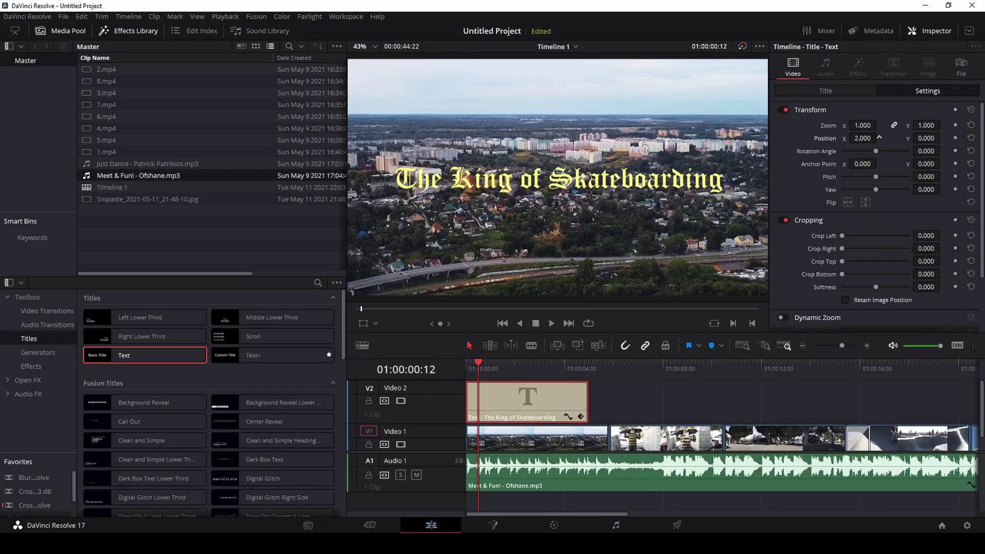
drag(928, 138, 826, 206)
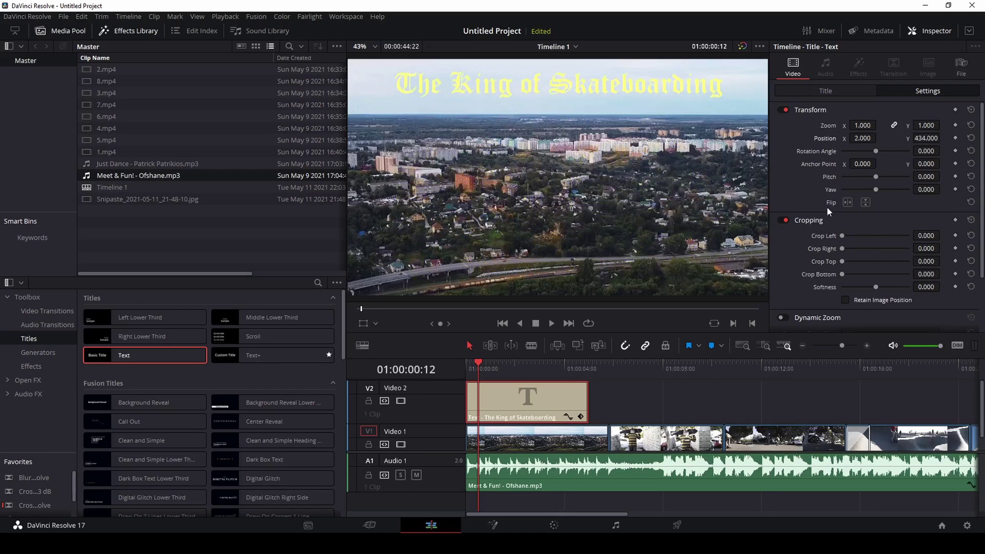
Change the title's color to pinkish red (#ff0c40).
click(825, 92)
click(850, 203)
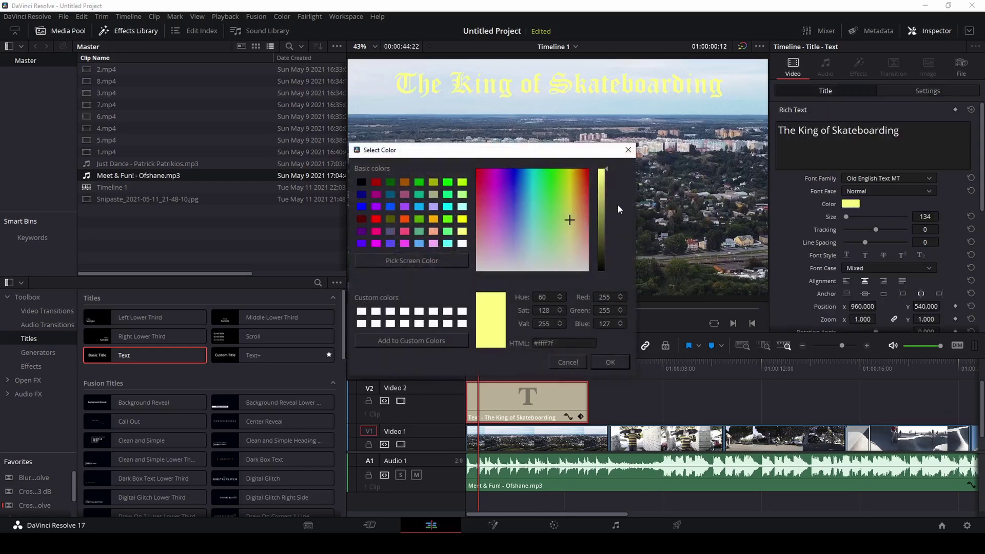
click(517, 178)
click(545, 184)
click(480, 174)
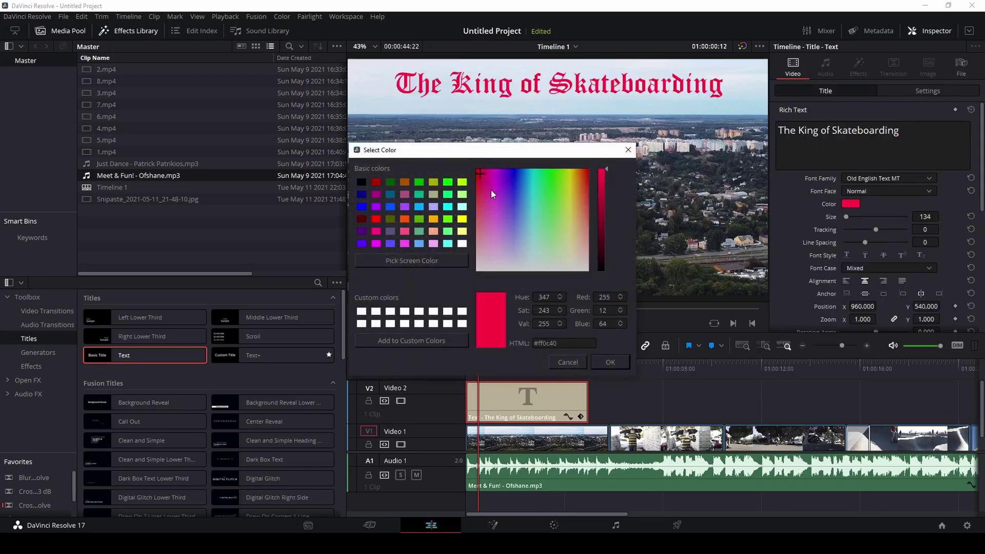
Play the opening title from the start of the timeline to check it over 1.mp4.
drag(478, 364, 460, 366)
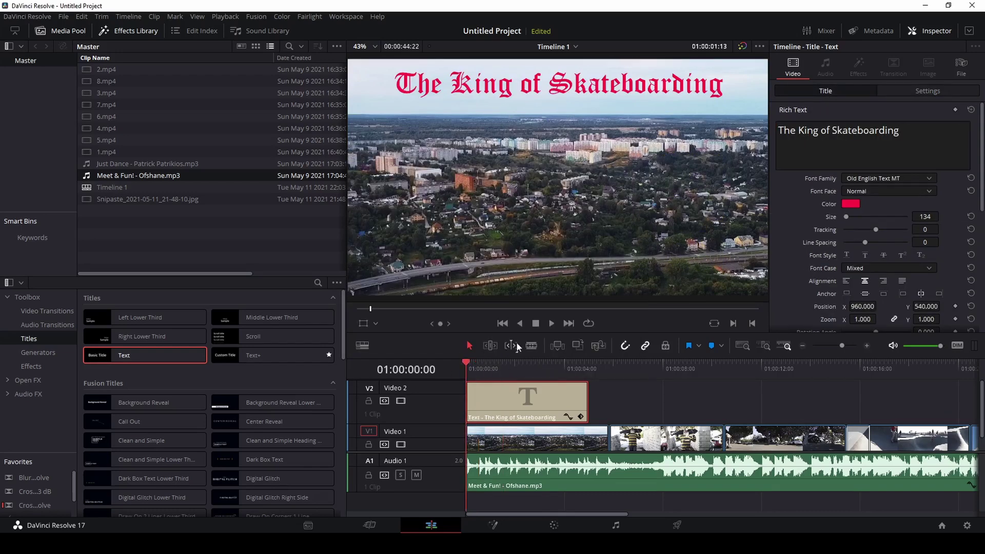
click(553, 325)
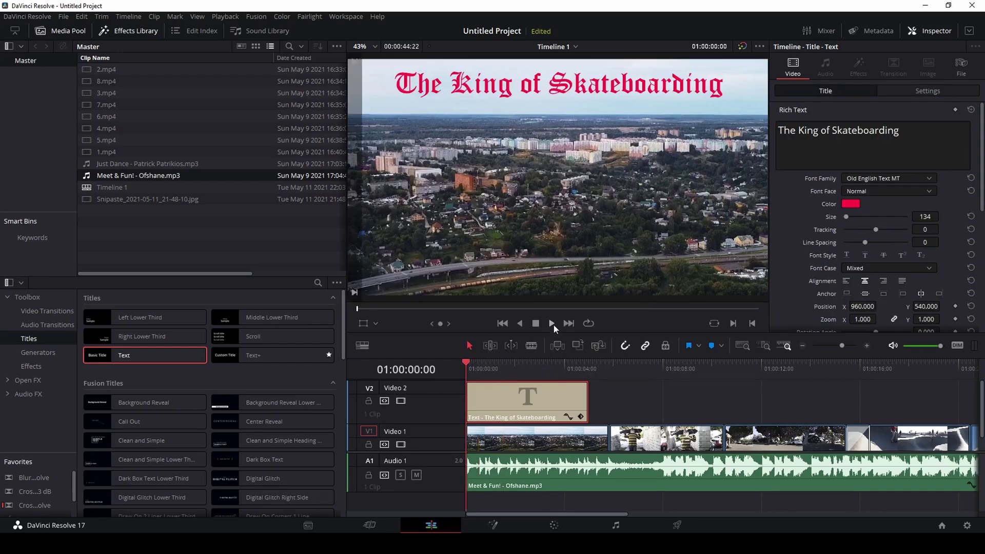
click(551, 322)
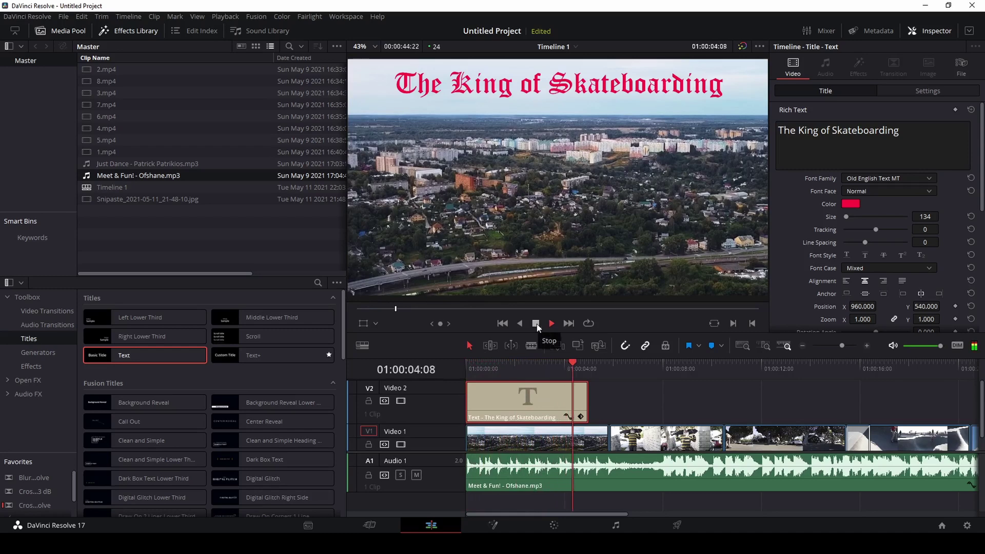
click(537, 324)
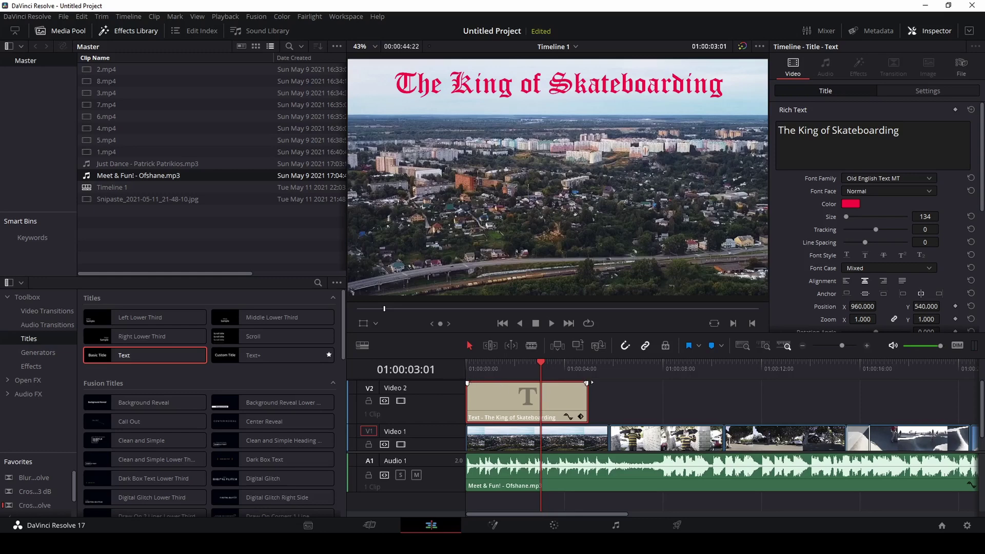
Add a fade-out of about 1.5 seconds to the end of the title clip and preview it.
drag(586, 382, 549, 383)
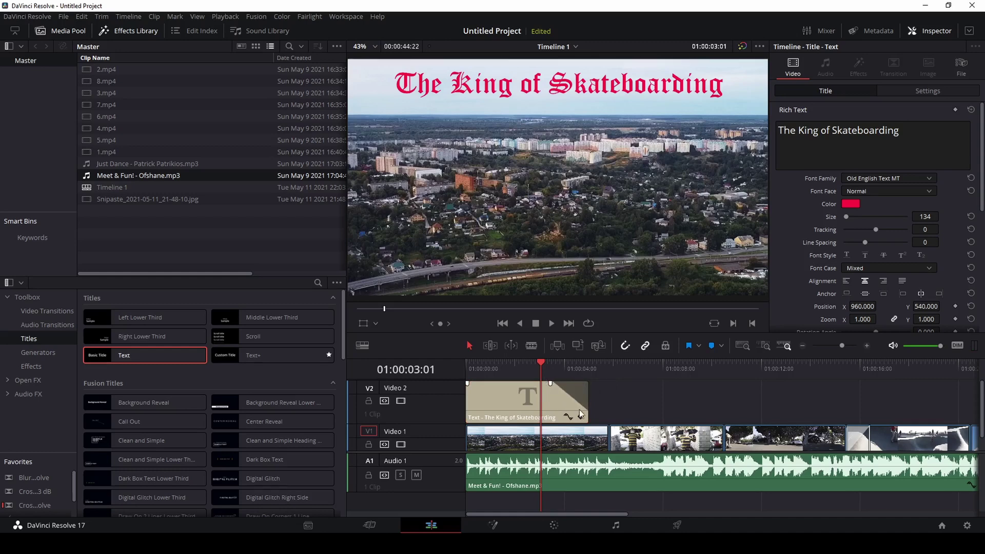
click(520, 363)
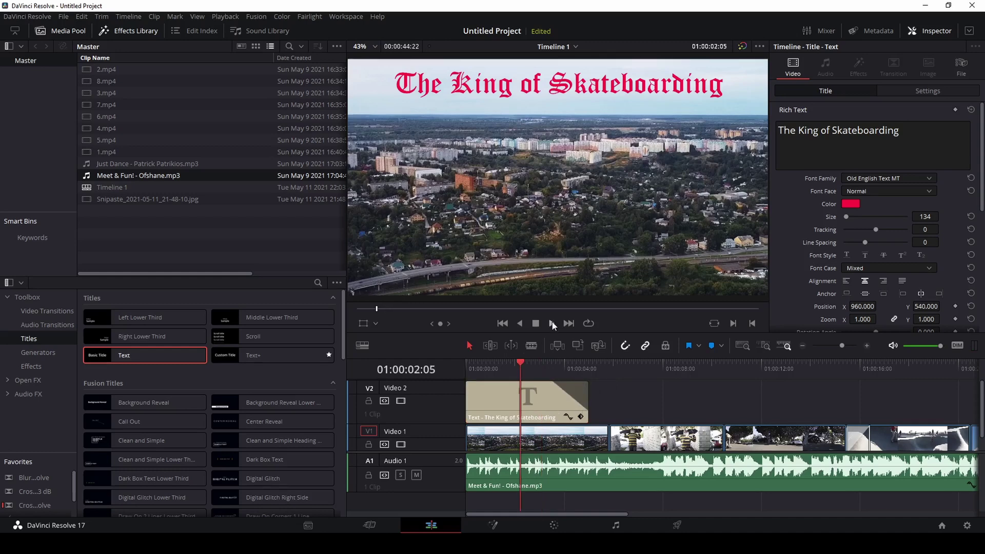
click(482, 362)
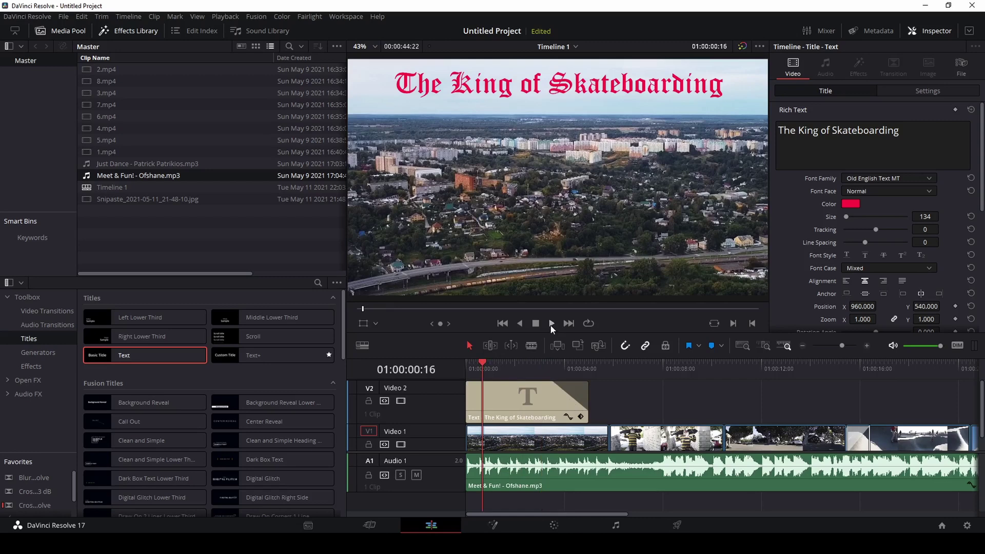
click(550, 323)
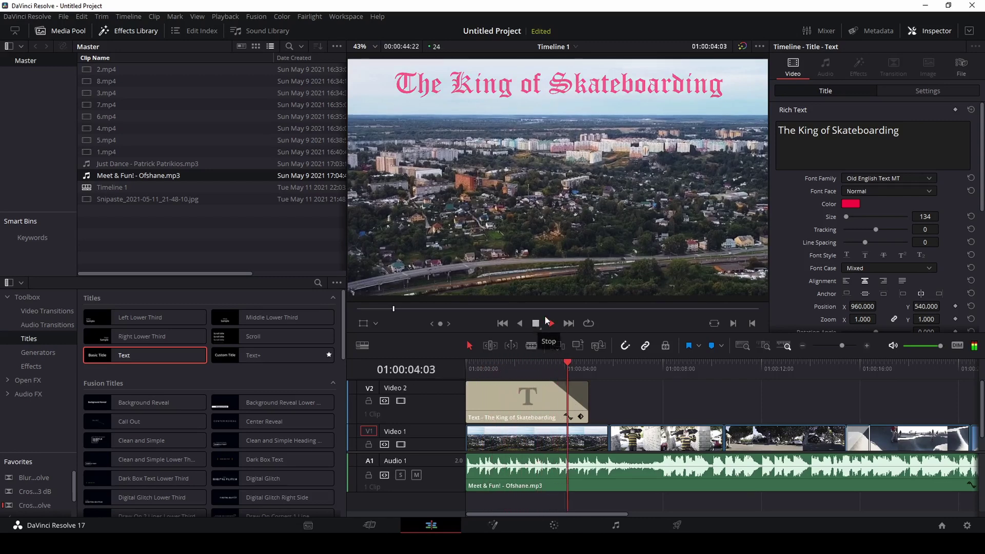
click(537, 325)
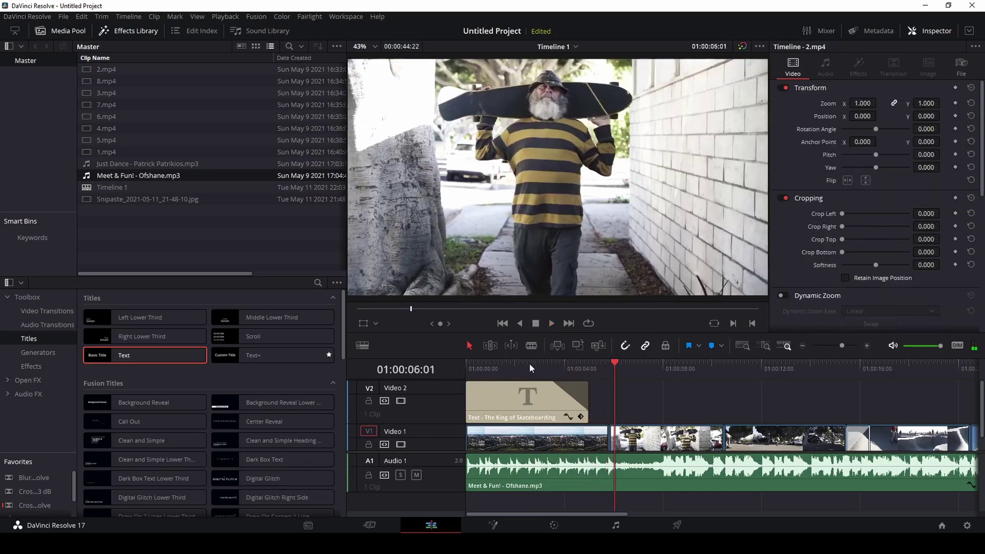
Add a fade-out of about 1.2 seconds to the end of 1.mp4 and preview it into 2.mp4.
drag(530, 365, 589, 389)
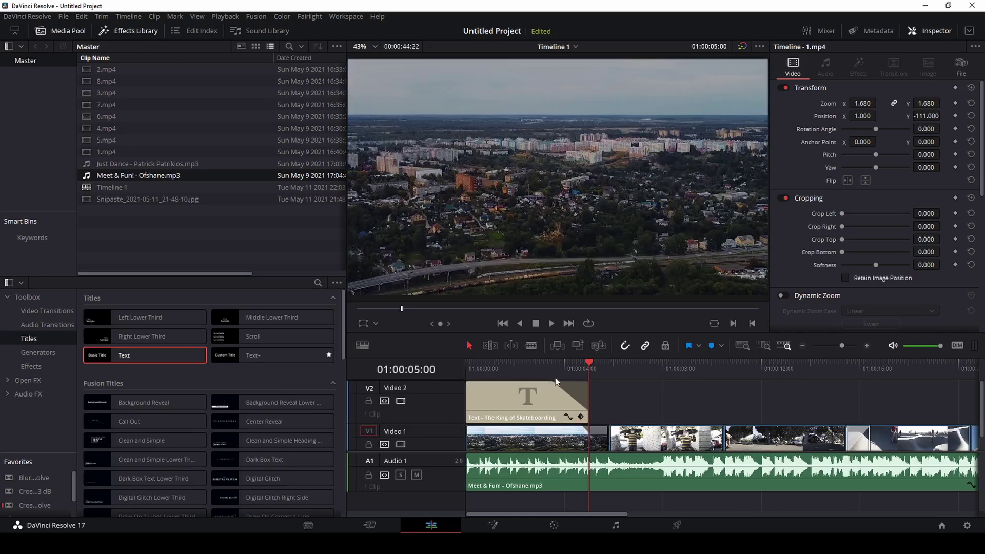
click(528, 366)
click(551, 323)
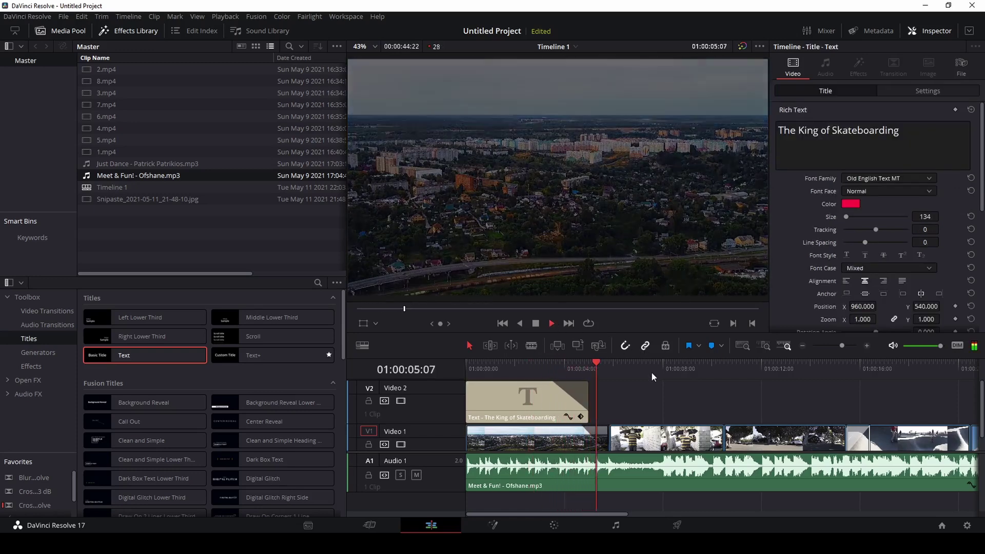
click(535, 323)
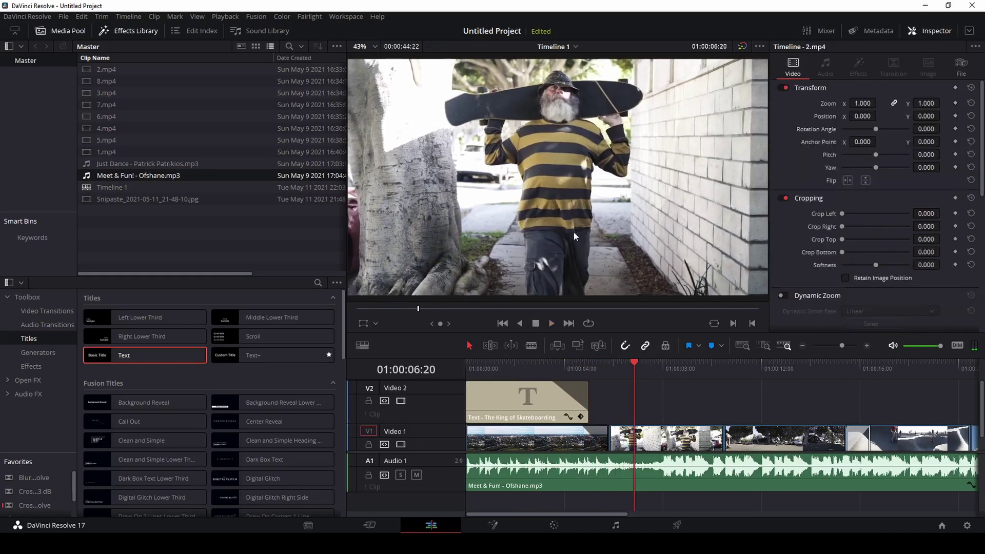
Add fade-outs to the end of 8.mp4 and the background music, and preview the ending from 01:00:38:00.
drag(544, 514, 780, 511)
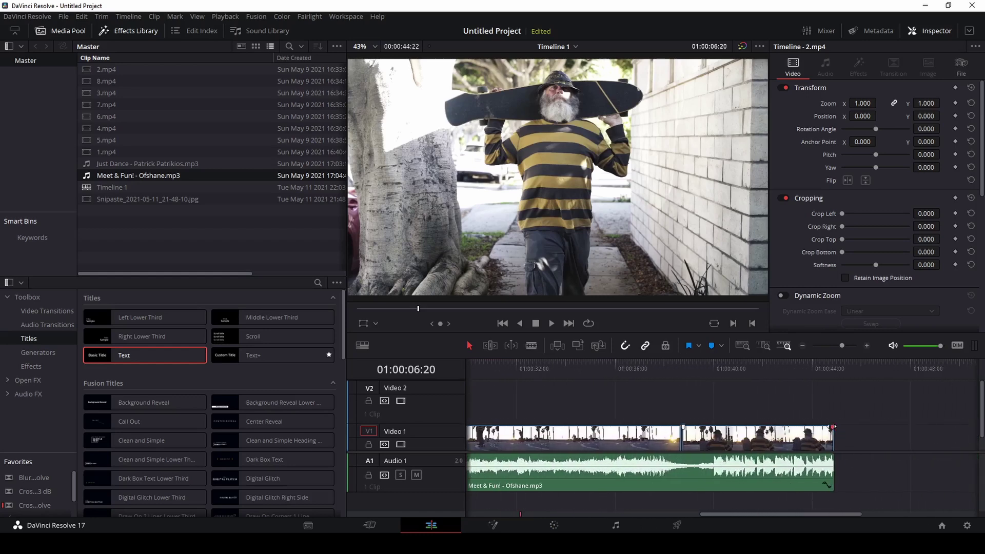
drag(833, 431, 767, 427)
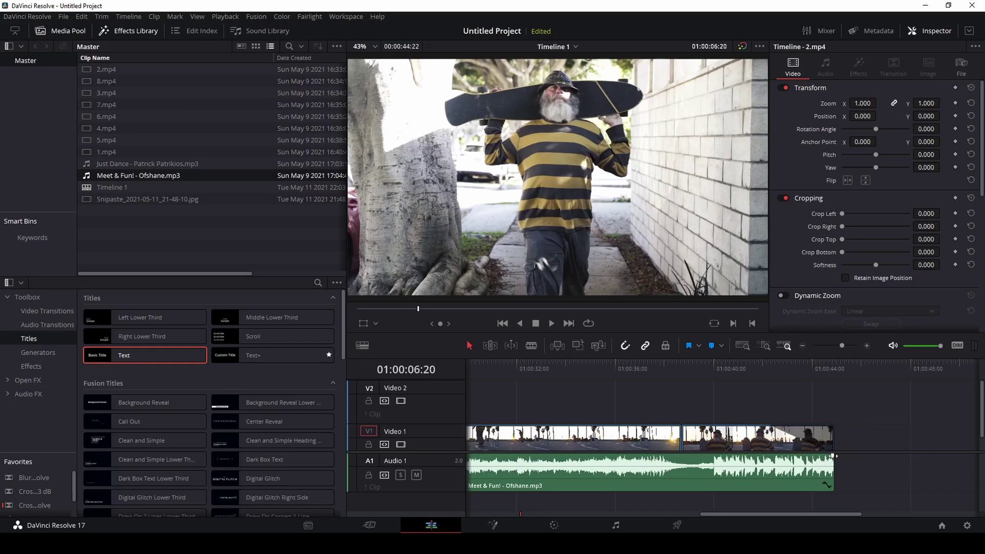
drag(832, 455, 768, 455)
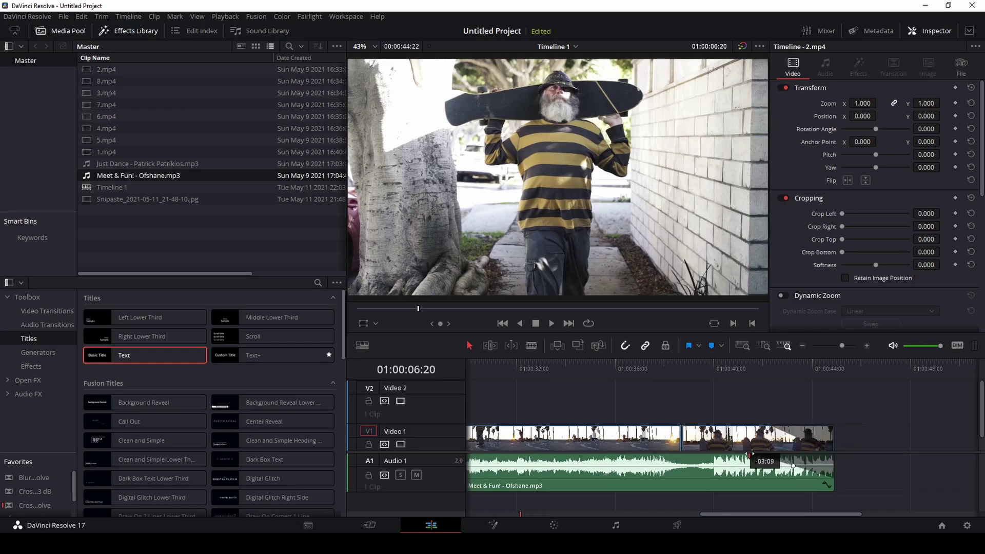
click(664, 370)
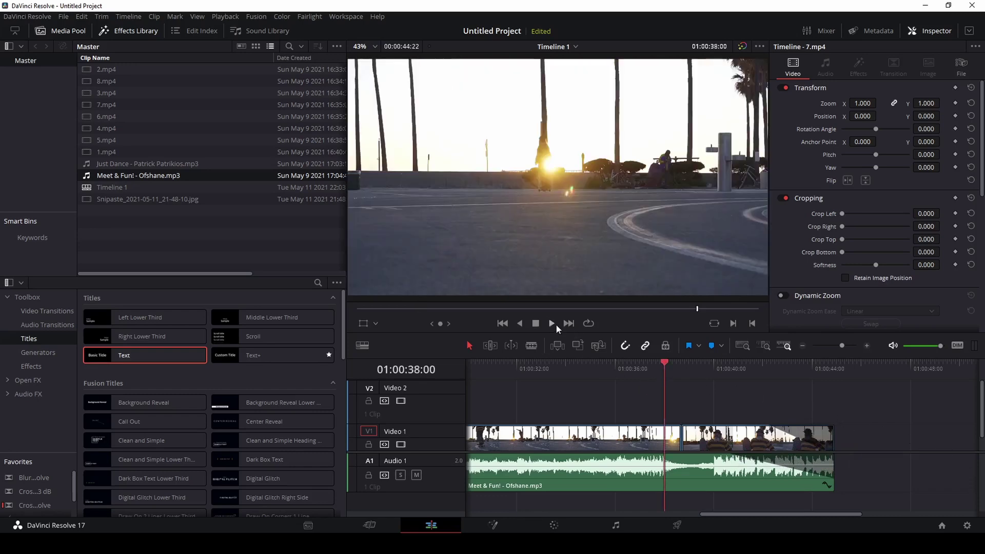
click(551, 323)
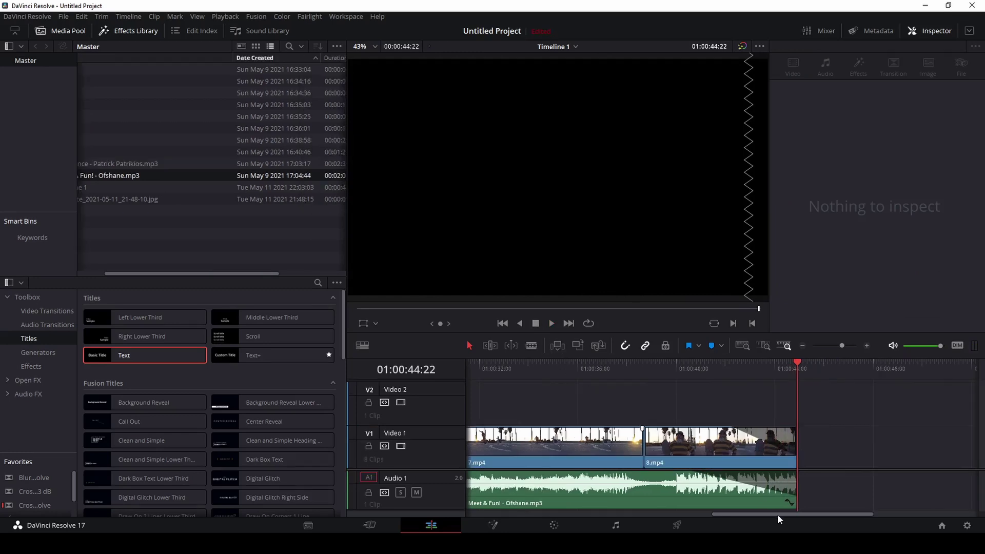
Open 2.mp4 on the Fusion page at 01:00:06:23 and show MediaIn1 in the empty viewer.
scroll(777, 514, up, 2)
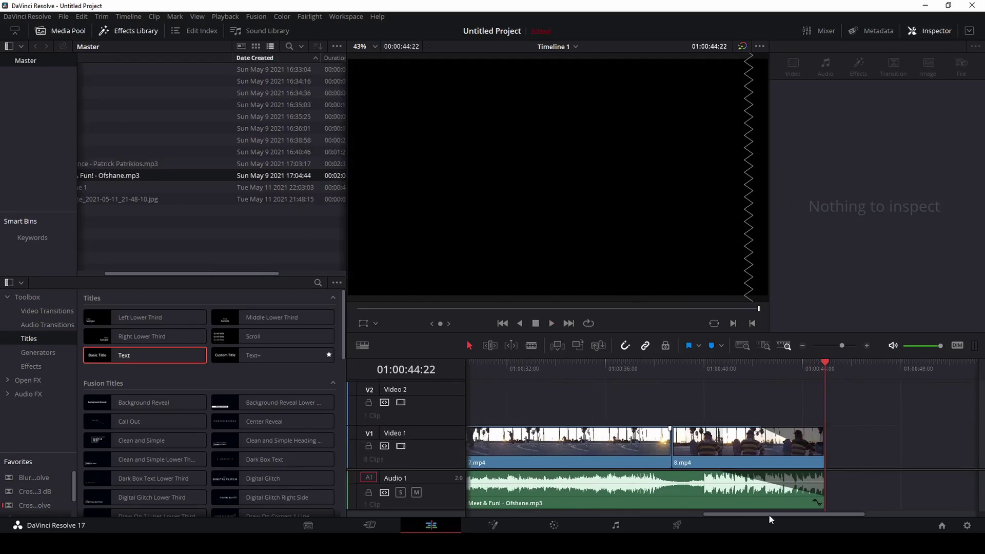
drag(763, 515, 481, 513)
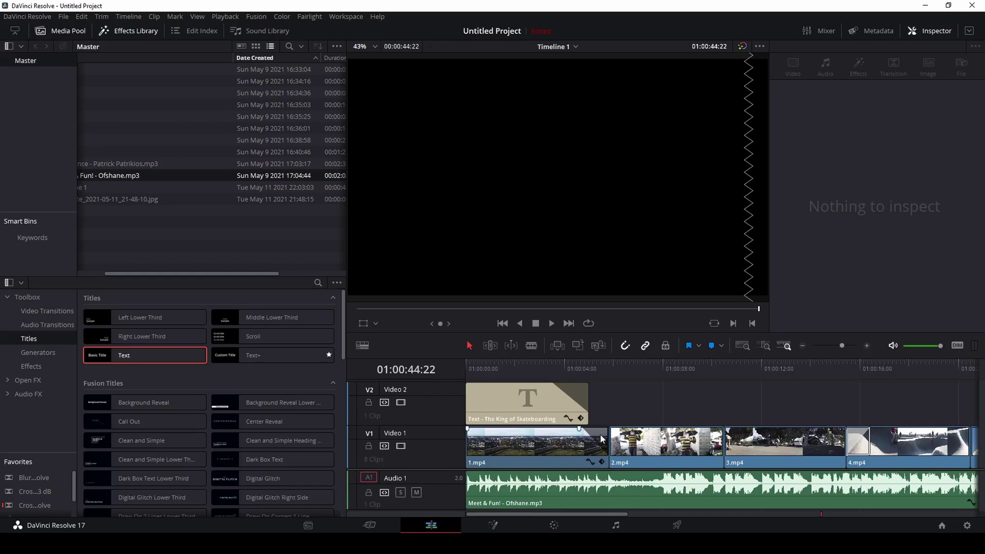
click(636, 447)
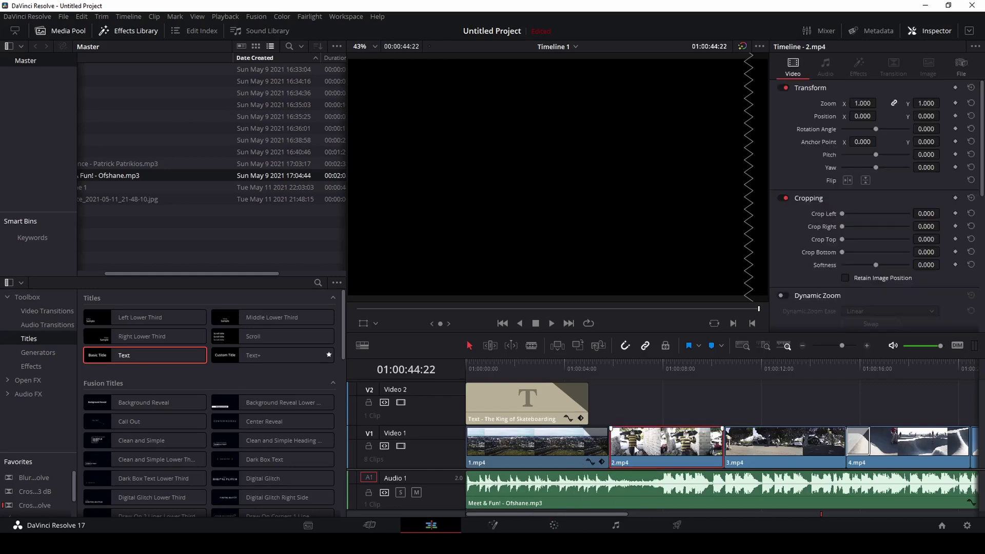
click(638, 366)
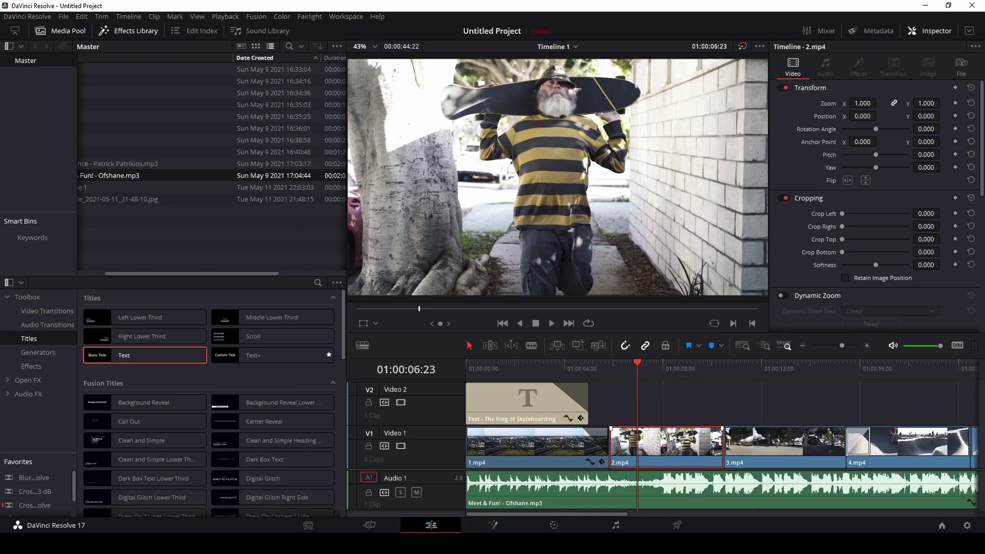
click(489, 524)
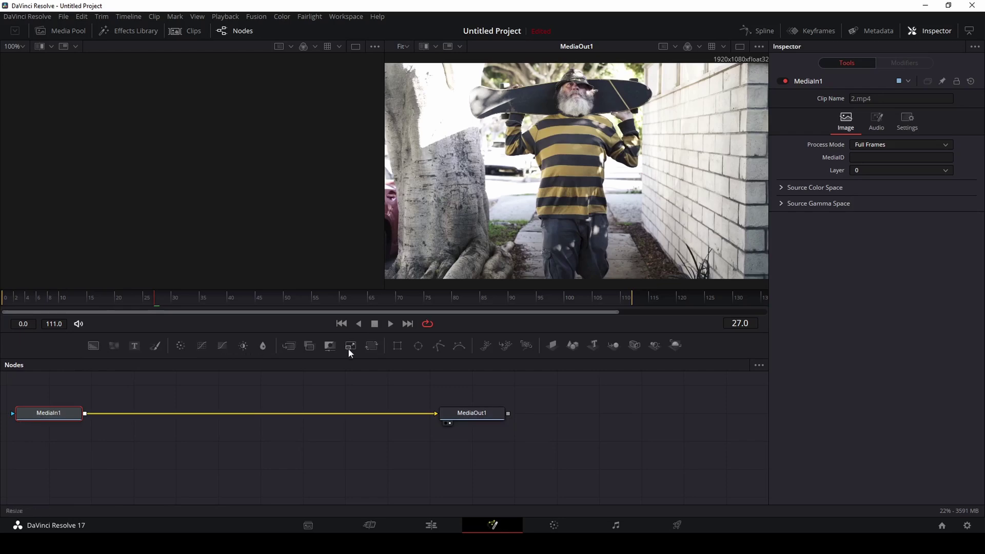
mouse_move(29, 413)
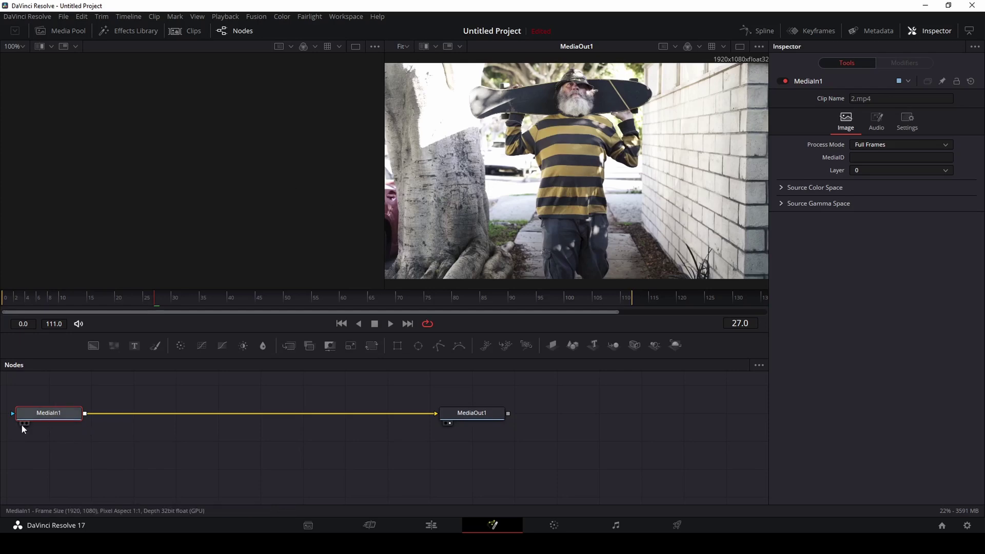
click(22, 423)
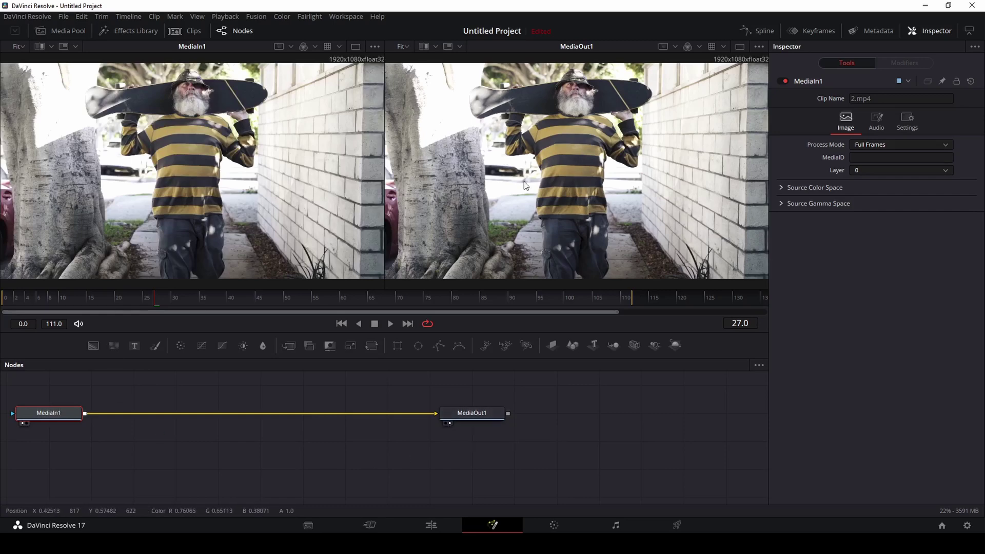
Insert a Color Curves node between MediaIn1 and MediaOut1, lower its midtones to about In 0.63, Out 0.55, and check the clip on the Edit page.
click(262, 442)
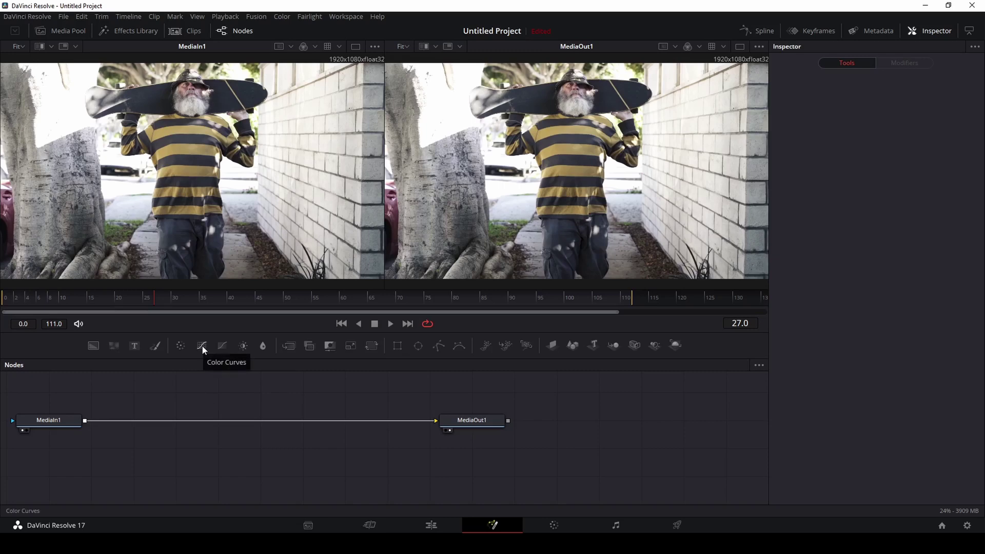
drag(202, 346, 252, 419)
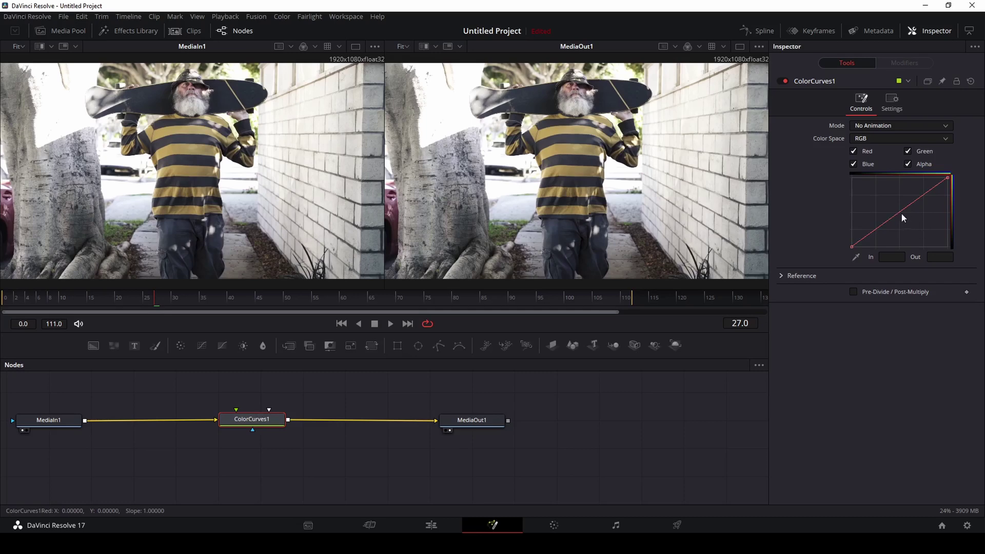
mouse_move(901, 212)
mouse_down()
mouse_move(888, 233)
mouse_move(912, 209)
mouse_up()
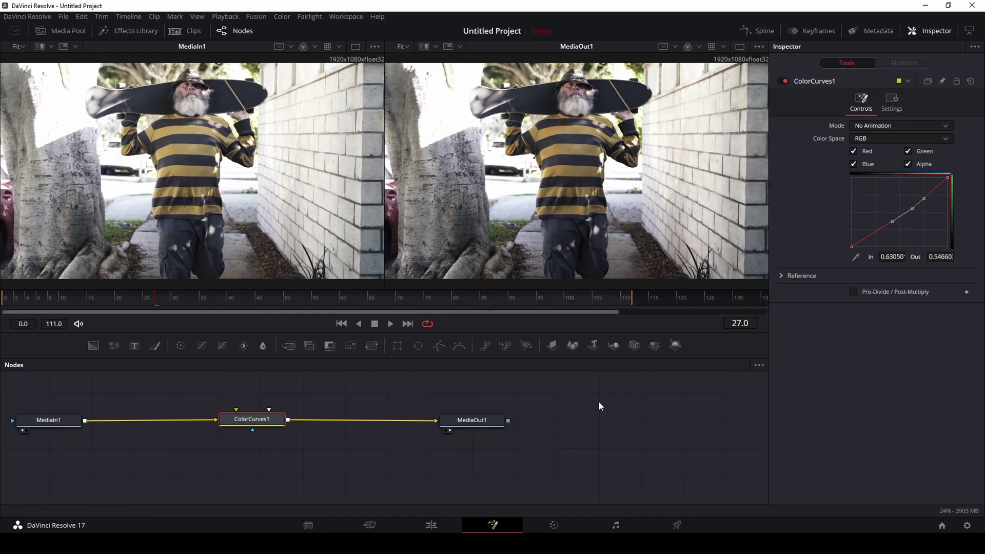
click(425, 526)
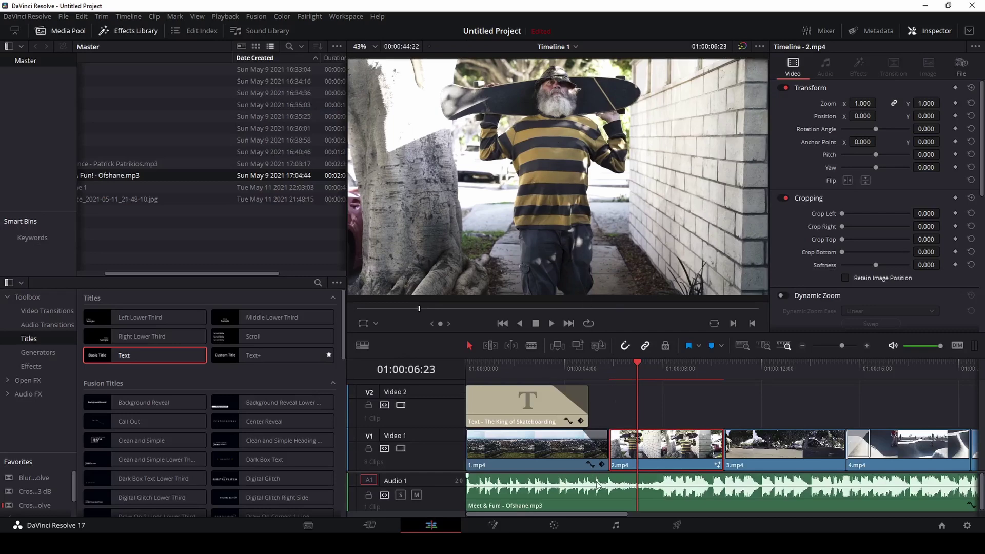
On the Fusion page, insert a Blur node between ColorCurves1 and MediaOut1, lower its blur size to the minimum, and return to the Edit page.
click(489, 527)
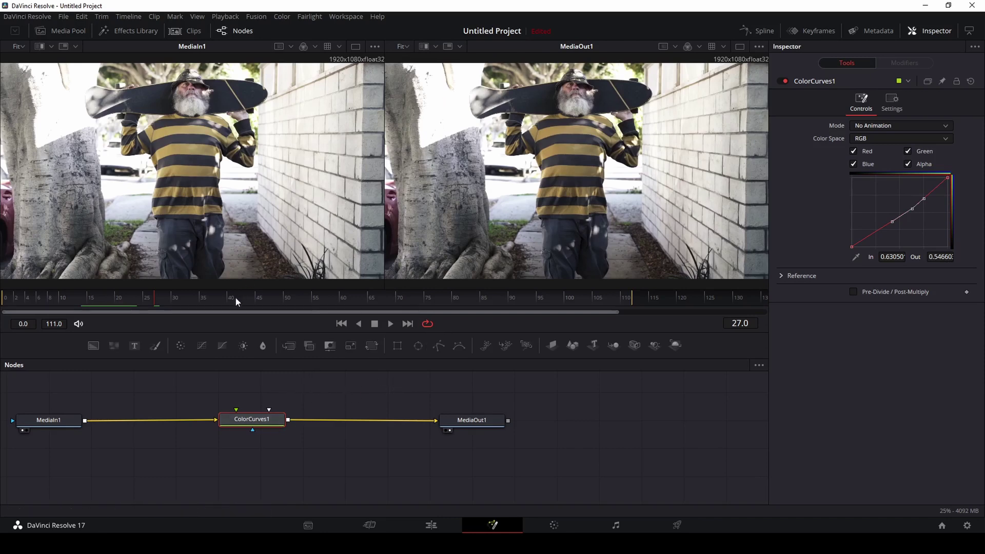
drag(263, 348, 353, 420)
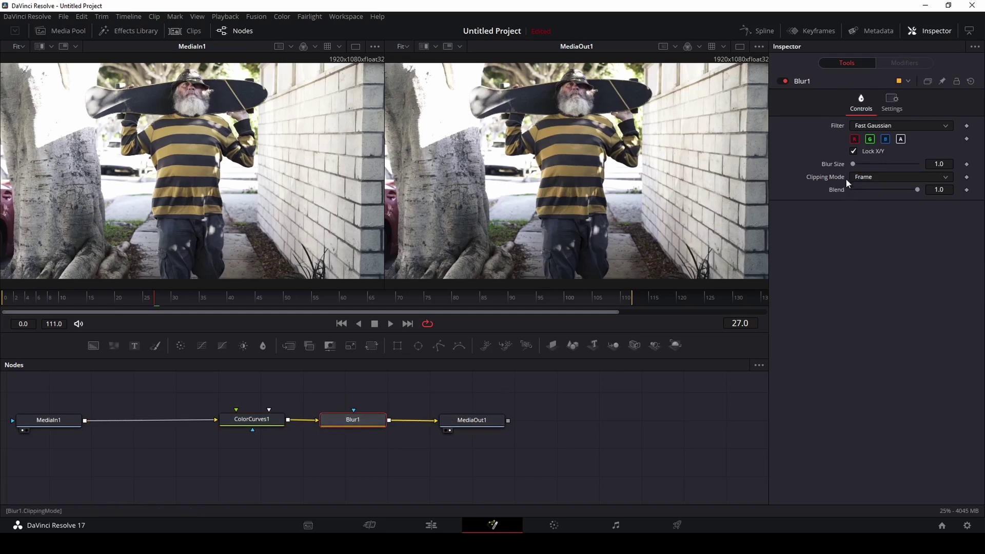
mouse_move(851, 165)
mouse_down()
mouse_move(863, 164)
mouse_move(845, 165)
mouse_up()
click(431, 524)
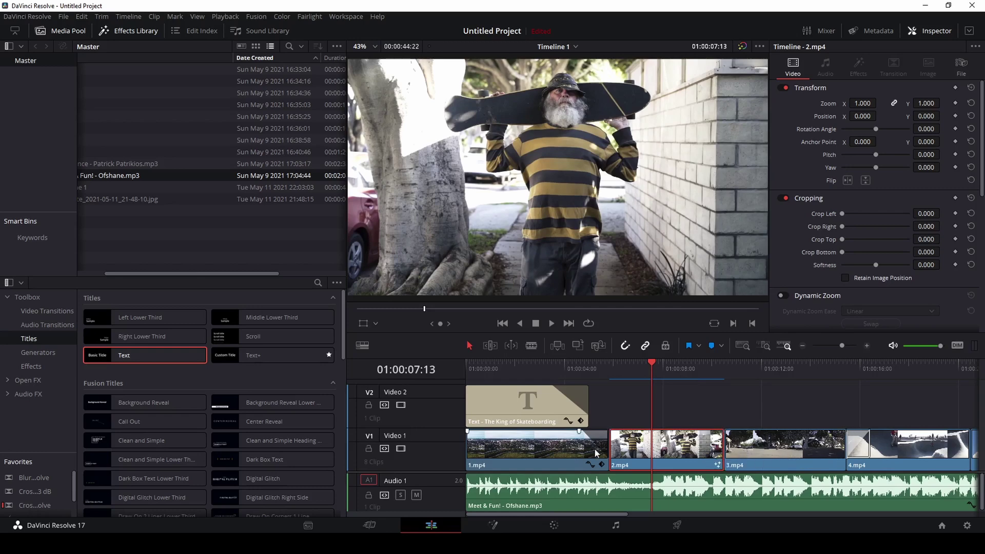
Open 2.mp4 on the Color page, try a midtone adjustment on the custom curve and undo it.
click(554, 525)
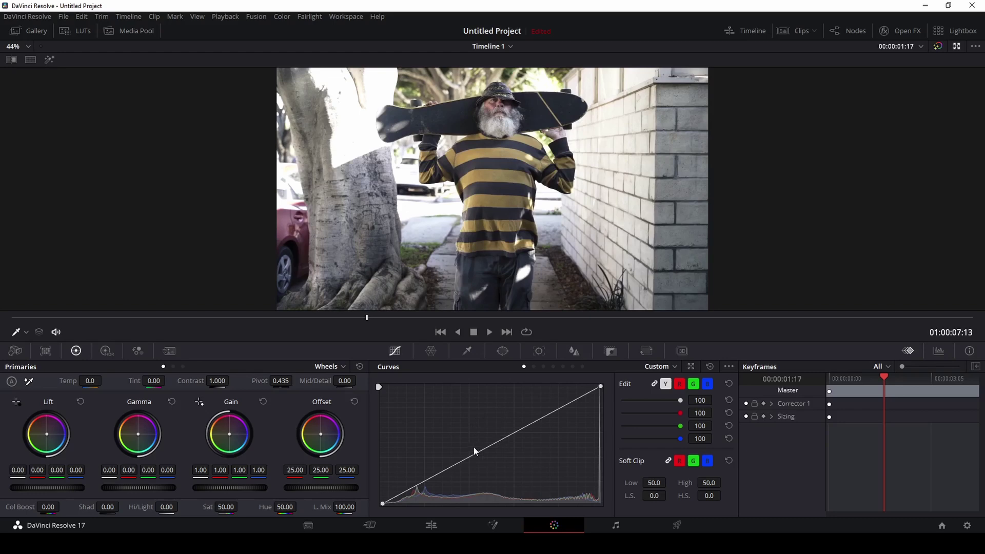
mouse_move(490, 446)
mouse_down()
mouse_move(490, 457)
mouse_move(465, 441)
mouse_move(507, 435)
mouse_move(517, 446)
mouse_move(488, 447)
mouse_up()
key(ctrl+z)
Compare the Primaries' Bars, Log and Wheels modes, ending in Wheels.
click(172, 366)
click(183, 366)
click(163, 366)
click(173, 366)
click(183, 366)
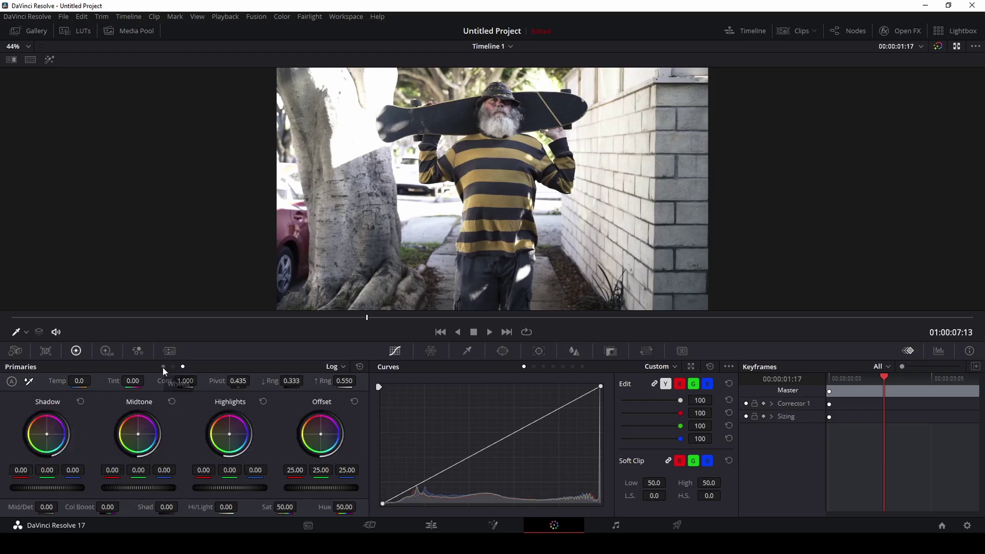
click(163, 366)
click(182, 367)
click(162, 366)
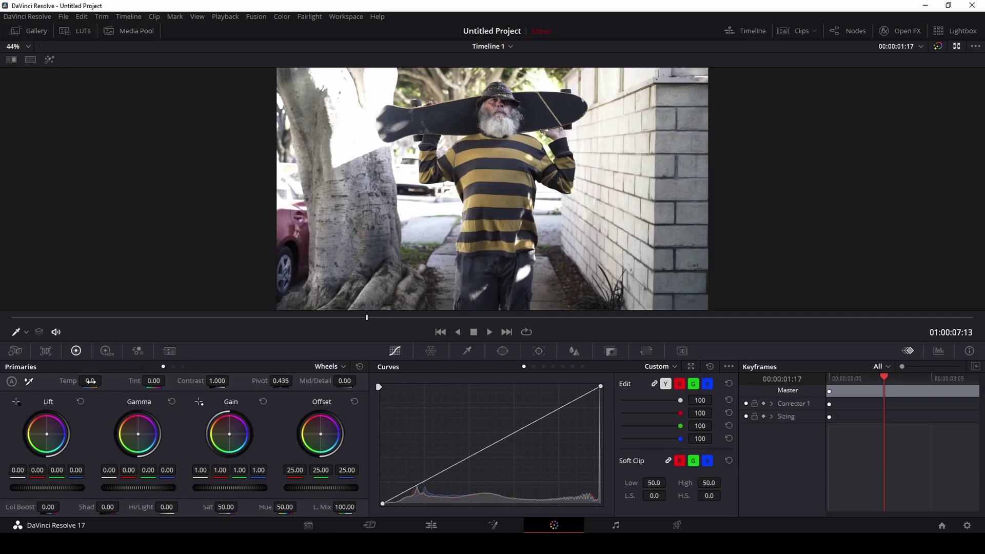
Try different temperature and tint values on 2.mp4, including a tint of -89.00, and reset both.
drag(91, 381, 103, 380)
drag(91, 382, 92, 383)
click(91, 381)
text(0)
drag(151, 387, 121, 381)
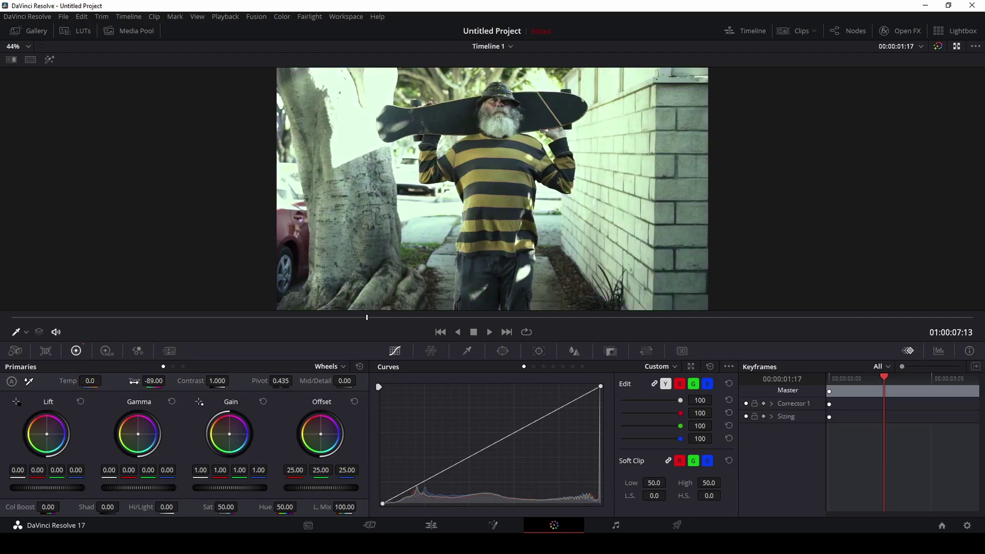
double_click(131, 383)
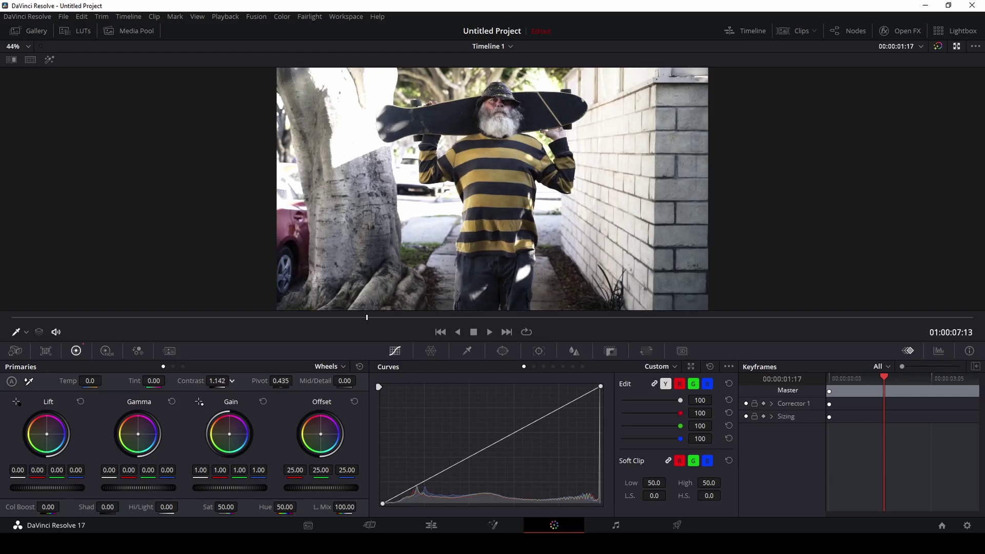
Set 2.mp4's contrast to 1.142, color boost to 41.50, shadows to -7.50, highlights to 13.00 and saturation to 56.80.
drag(315, 380, 367, 380)
double_click(309, 381)
drag(48, 506, 62, 506)
drag(108, 506, 100, 507)
drag(162, 507, 181, 507)
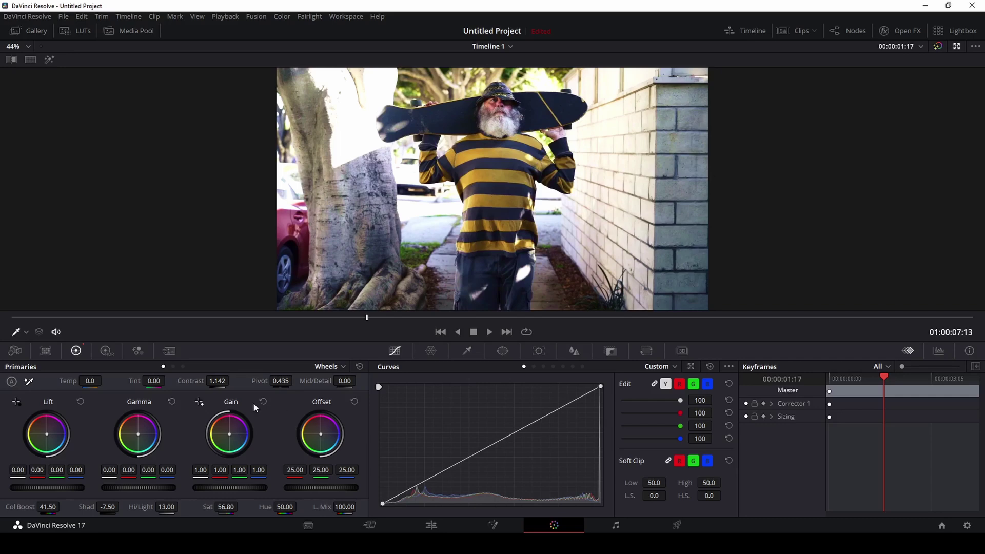
Toggle the color grade bypass to compare 2.mp4 with and without its corrections.
click(936, 47)
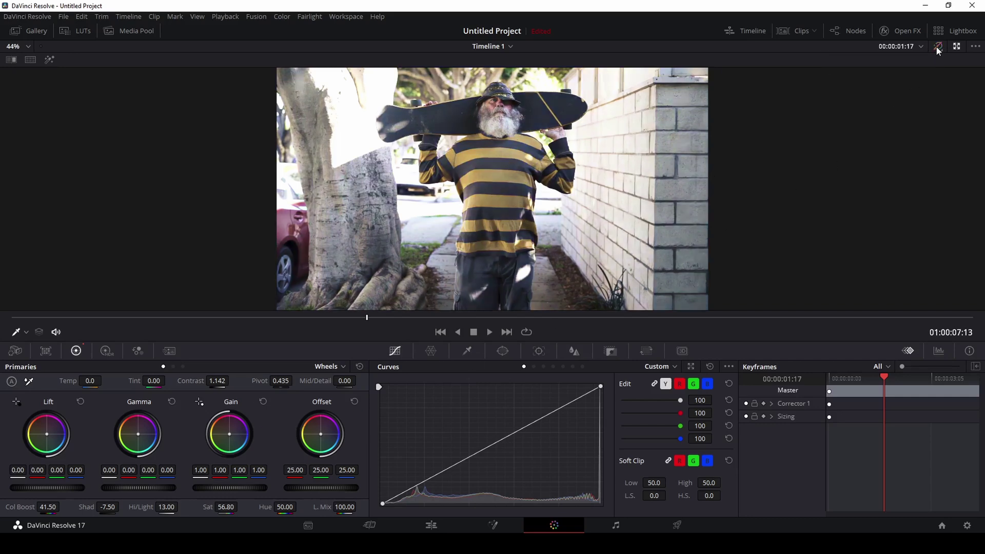
click(936, 47)
click(935, 46)
click(937, 46)
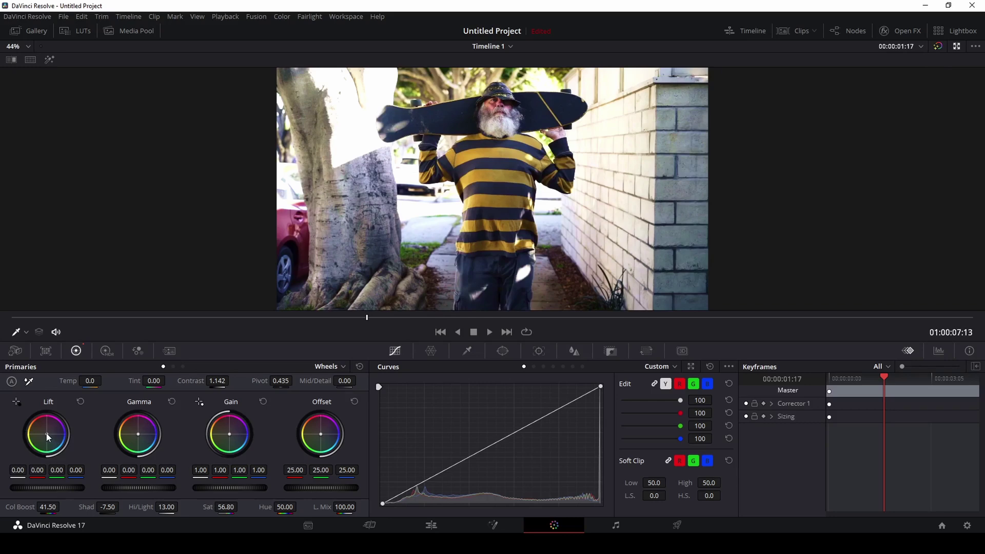
Try color and level shifts on the Lift, Gamma and Gain wheels of 2.mp4, resetting each one.
drag(47, 433, 45, 431)
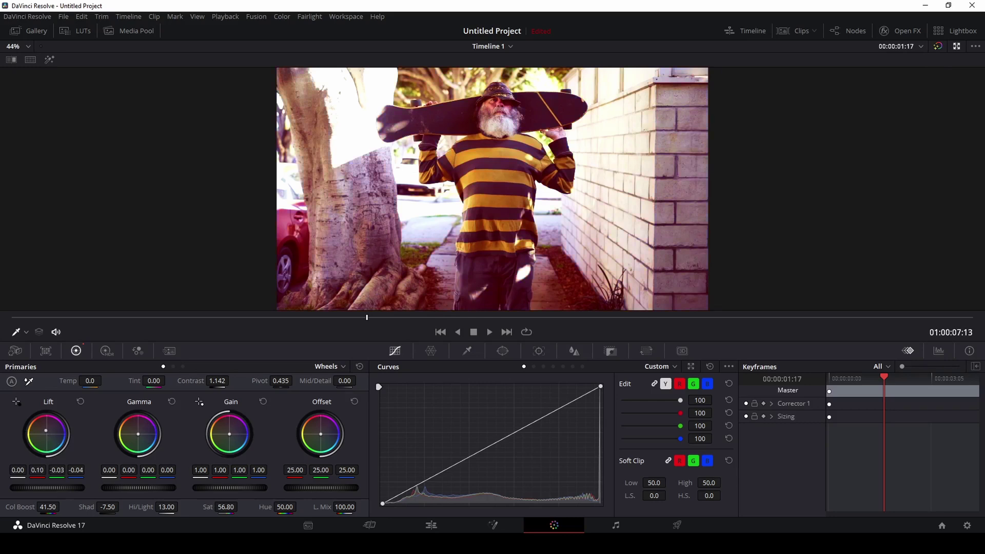
click(80, 403)
drag(138, 434, 139, 433)
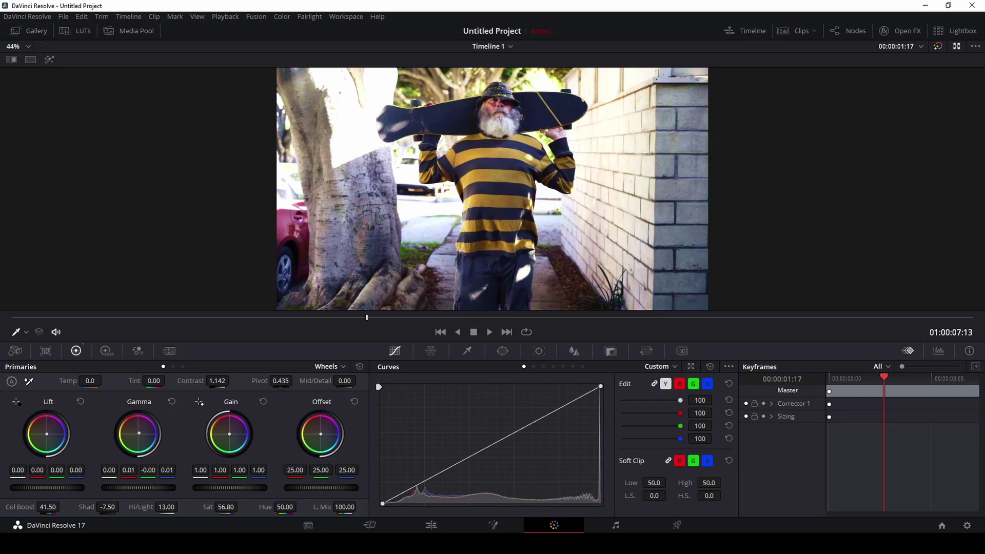
click(172, 402)
drag(229, 431, 231, 436)
click(262, 402)
drag(229, 488, 287, 487)
In the Primaries' Log mode, set 2.mp4's Shadow level to -0.04 and Highlights level to 0.02.
click(183, 366)
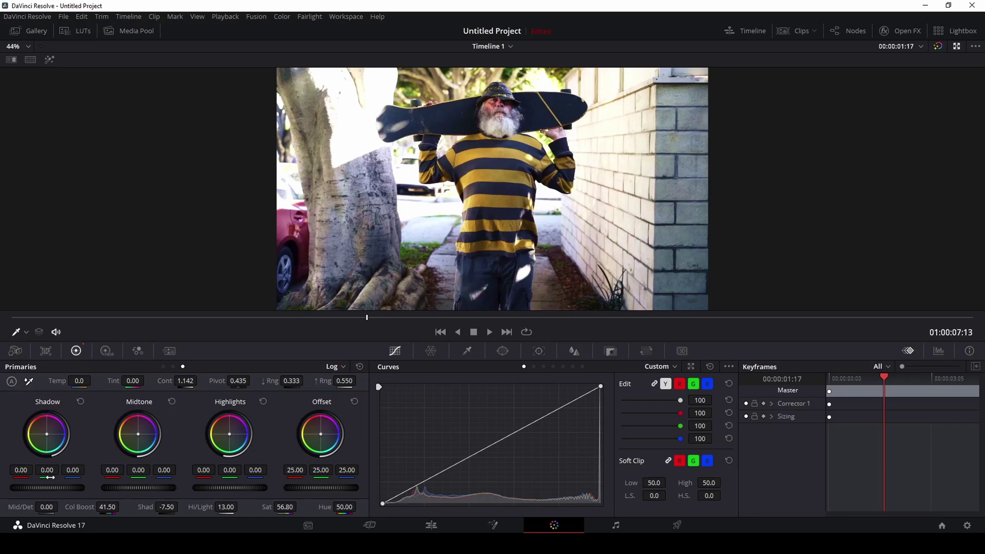
mouse_move(39, 487)
mouse_down()
mouse_move(56, 486)
mouse_move(24, 490)
mouse_move(42, 489)
mouse_up()
click(81, 401)
drag(199, 488, 202, 488)
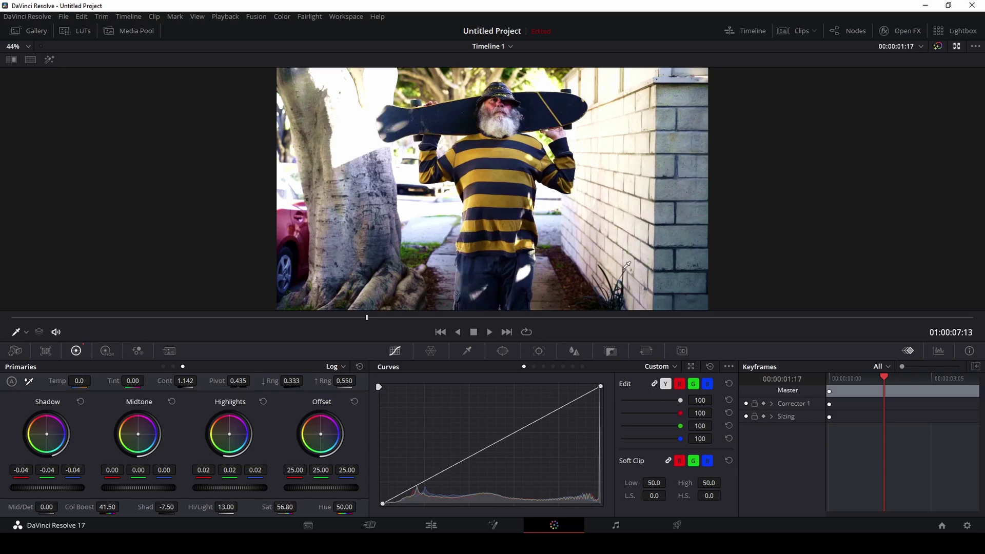
Show the clip thumbnails and copy the grade from 2.mp4 onto 7.mp4.
click(789, 33)
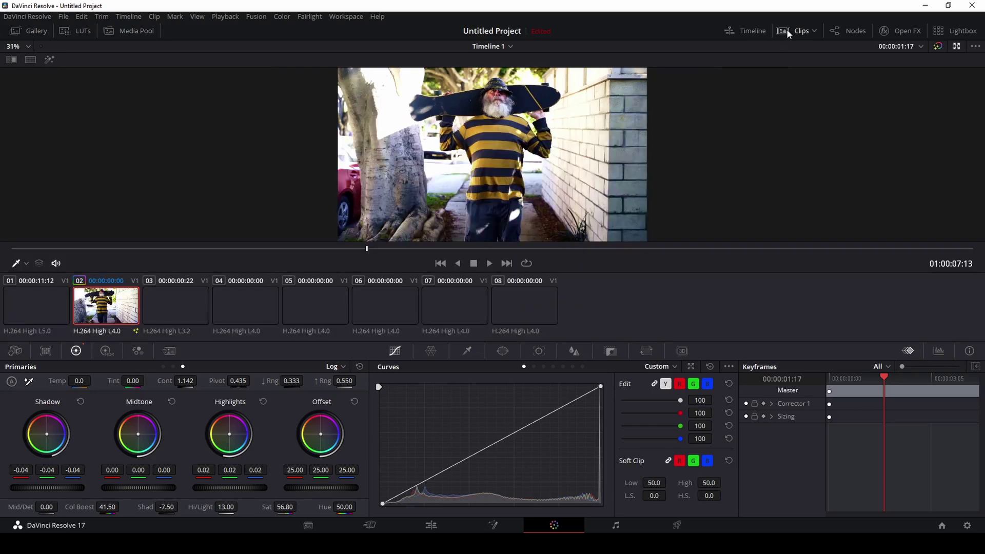
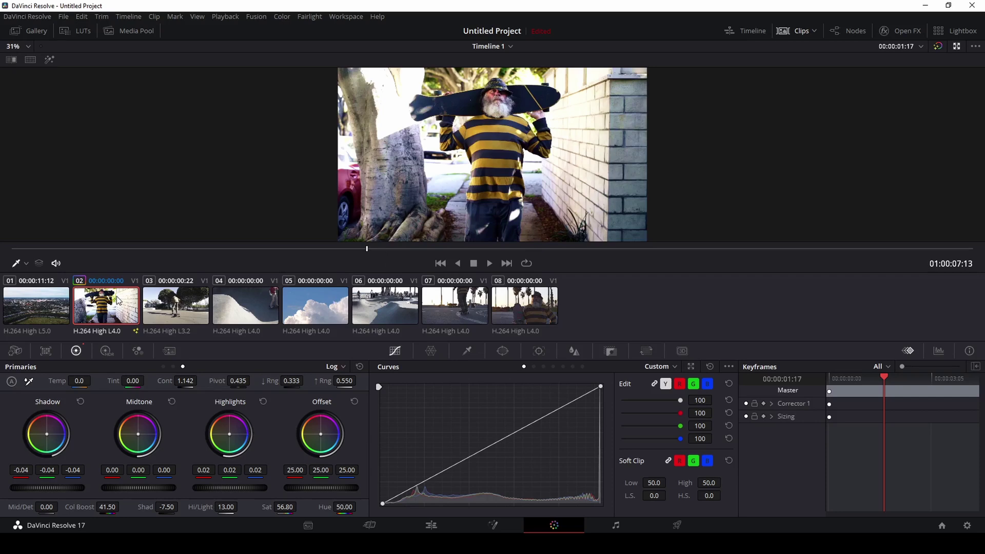
click(85, 16)
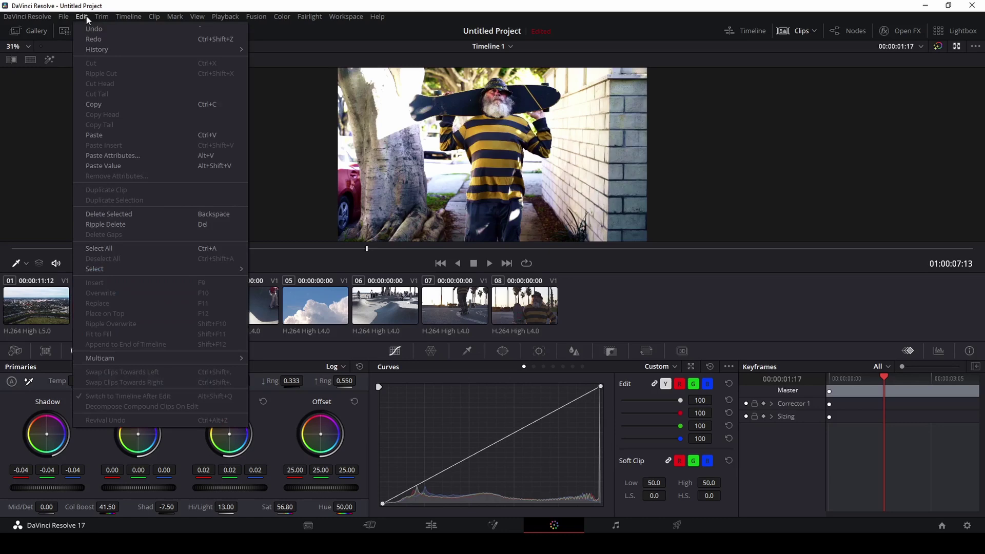
click(112, 102)
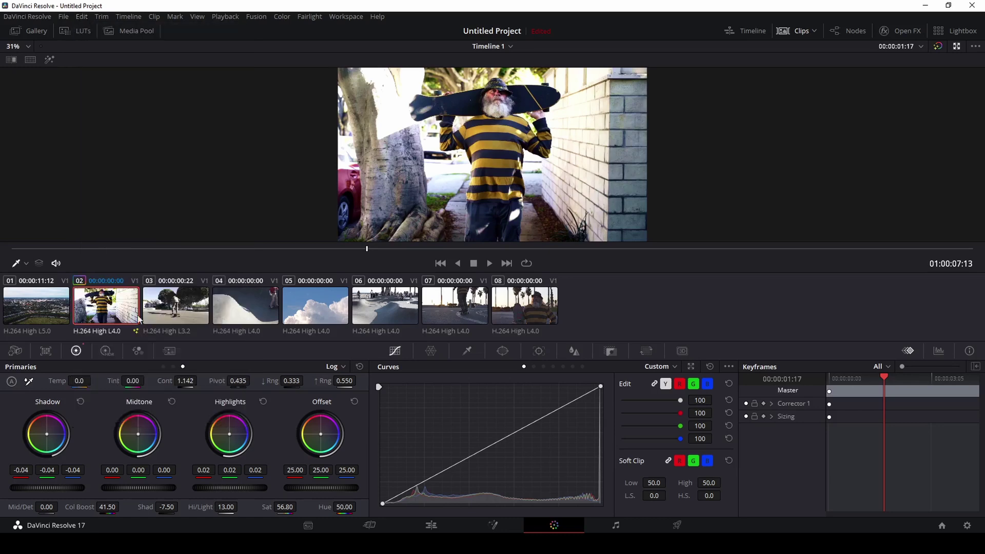
click(450, 307)
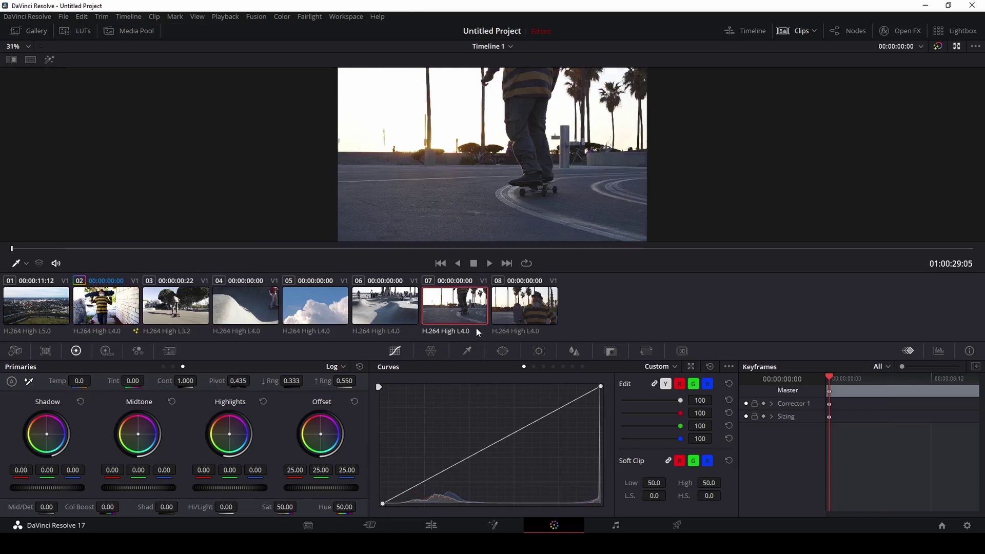
key(ctrl+v)
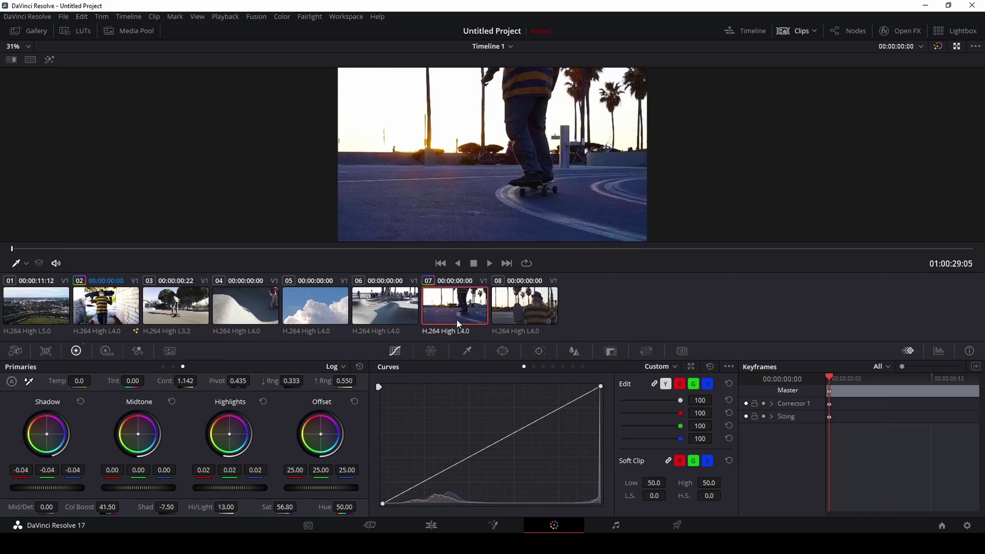
Try pasting 2.mp4's grade onto 8.mp4, compare the two clips and undo the paste.
click(501, 306)
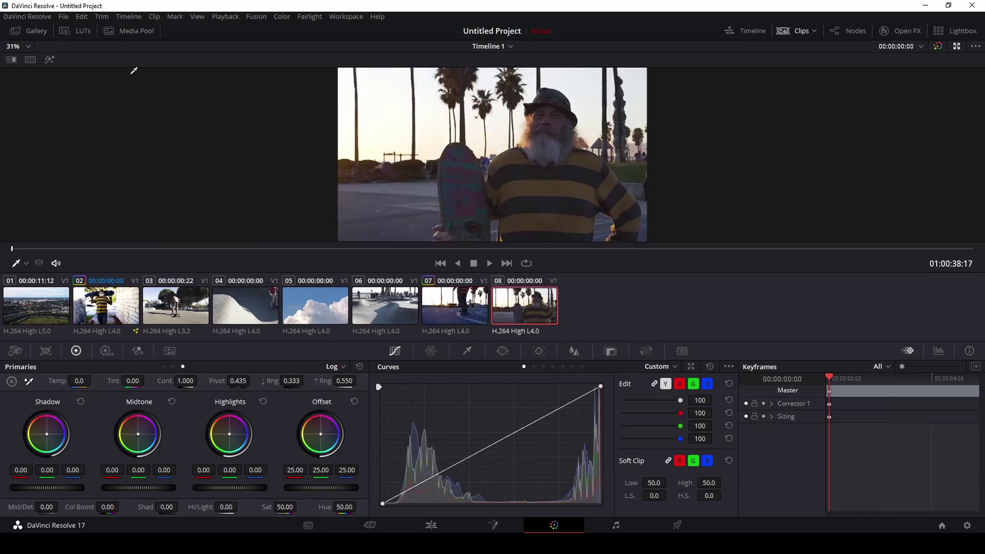
click(84, 16)
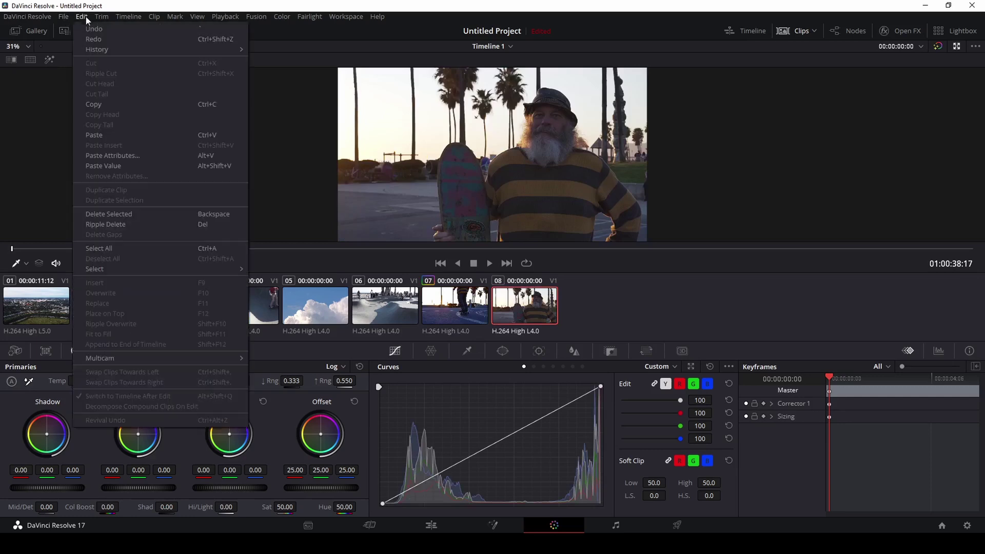
click(110, 134)
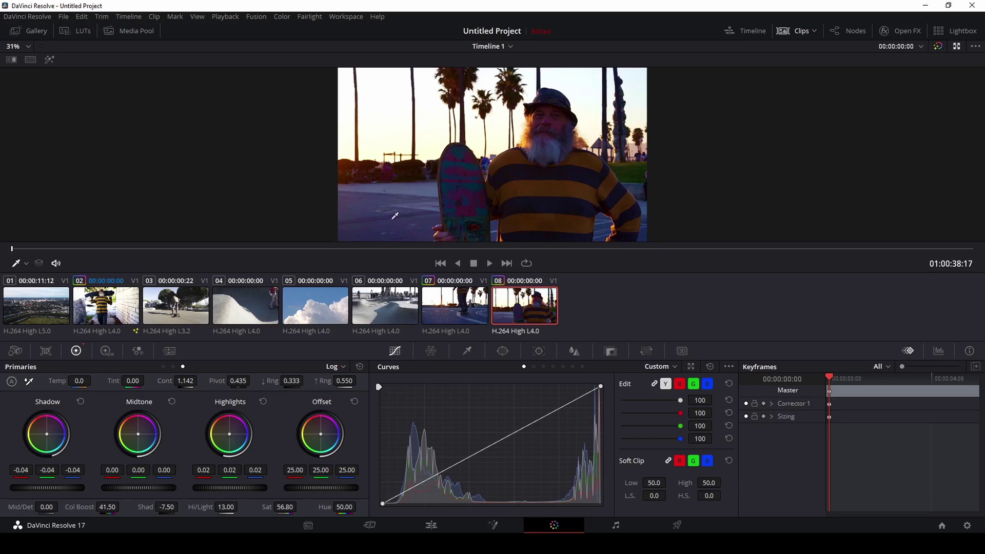
click(118, 305)
click(527, 304)
click(81, 17)
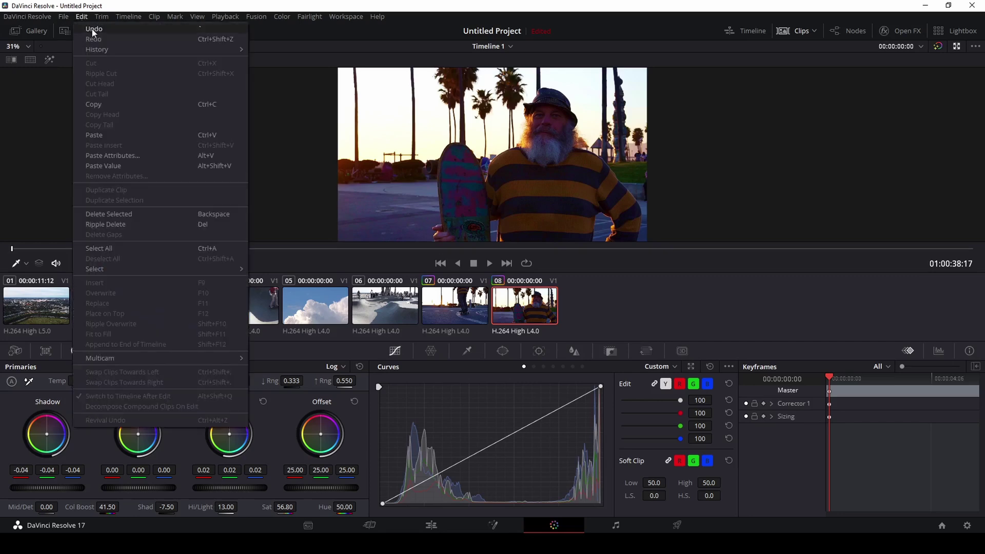
click(91, 29)
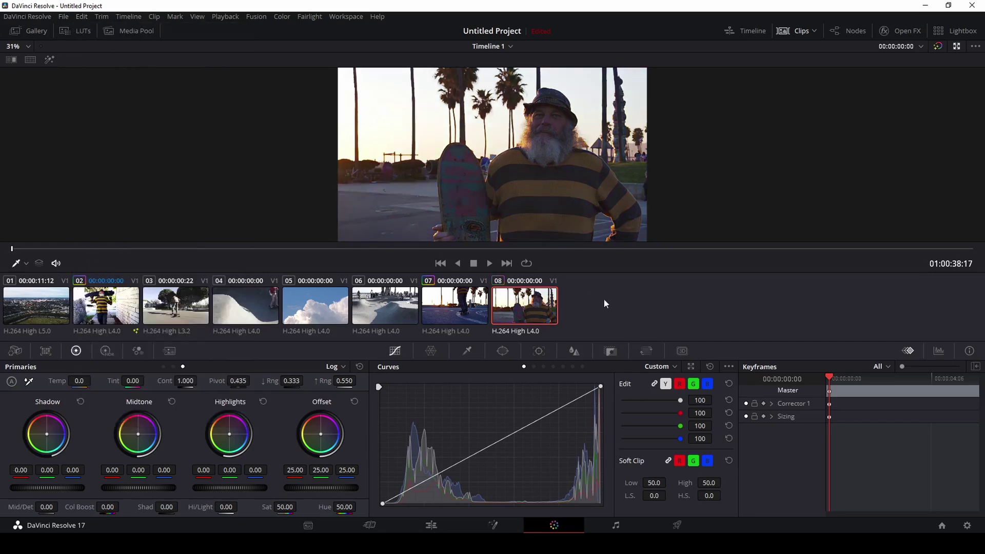
Set 8.mp4's contrast to 1.098, Shadow to -0.05 and Highlights to 0.28, and review 8.mp4 and 7.mp4 in the Edit timeline.
key(ctrl+v)
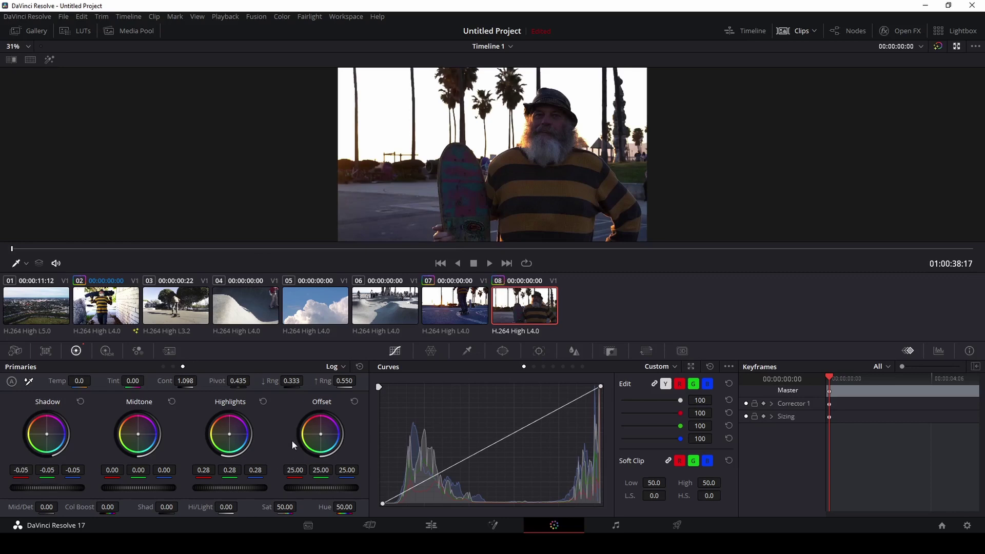
click(431, 524)
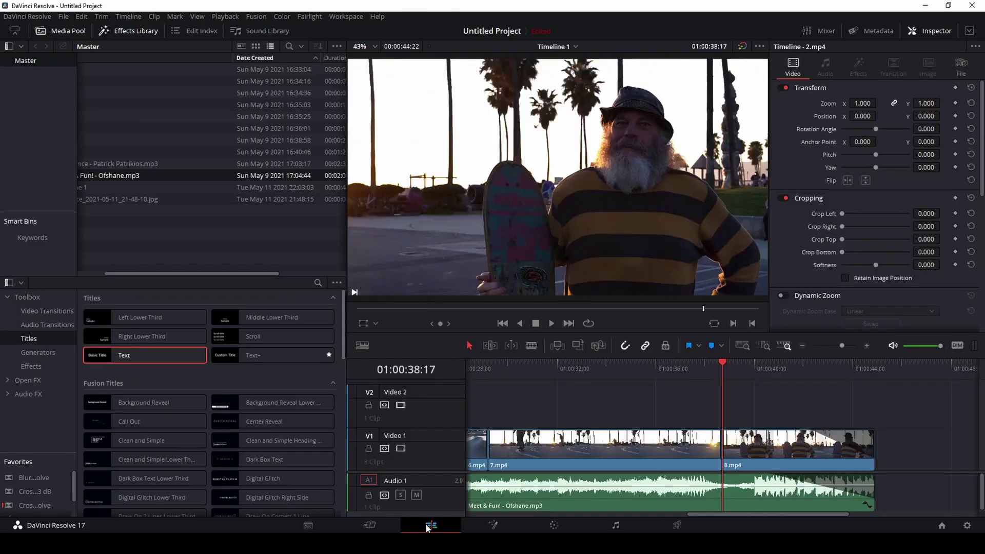
click(765, 365)
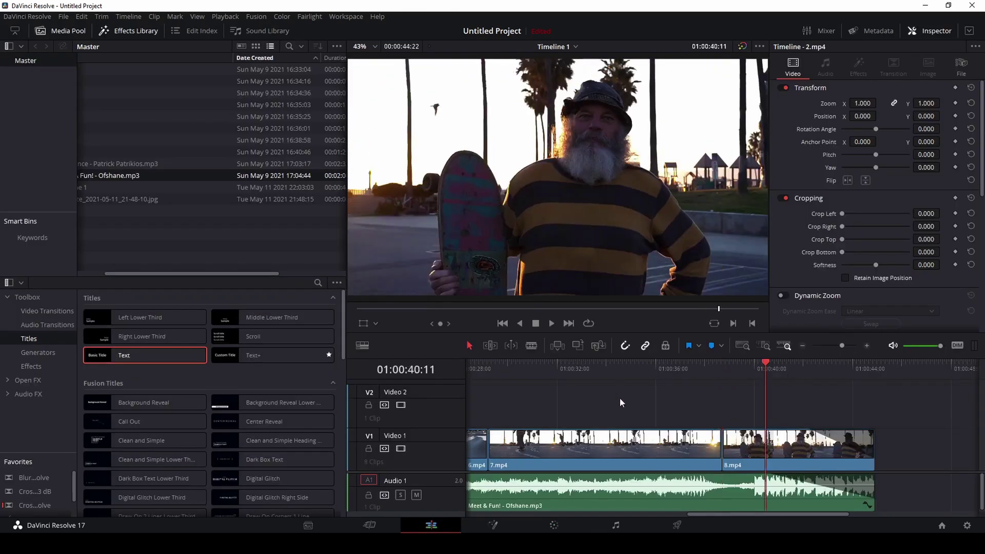
drag(759, 514, 711, 515)
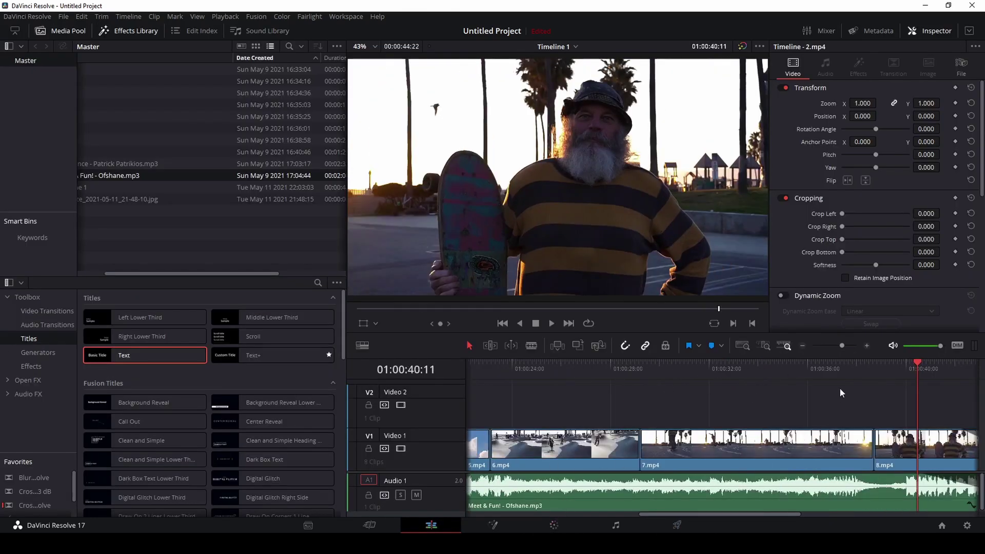
click(841, 370)
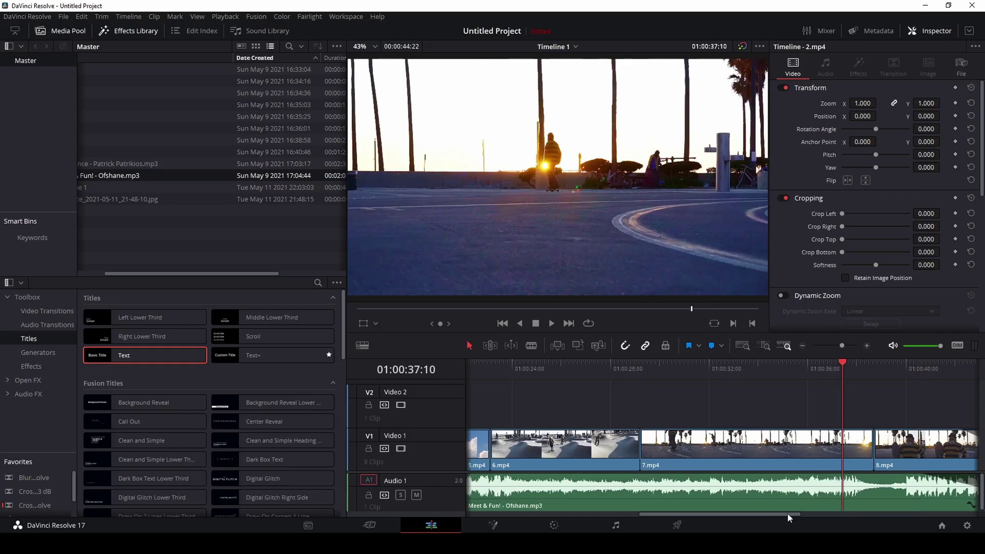
Review the graded 2.mp4 clip in the Edit timeline at 01:00:08:00.
drag(788, 515, 662, 513)
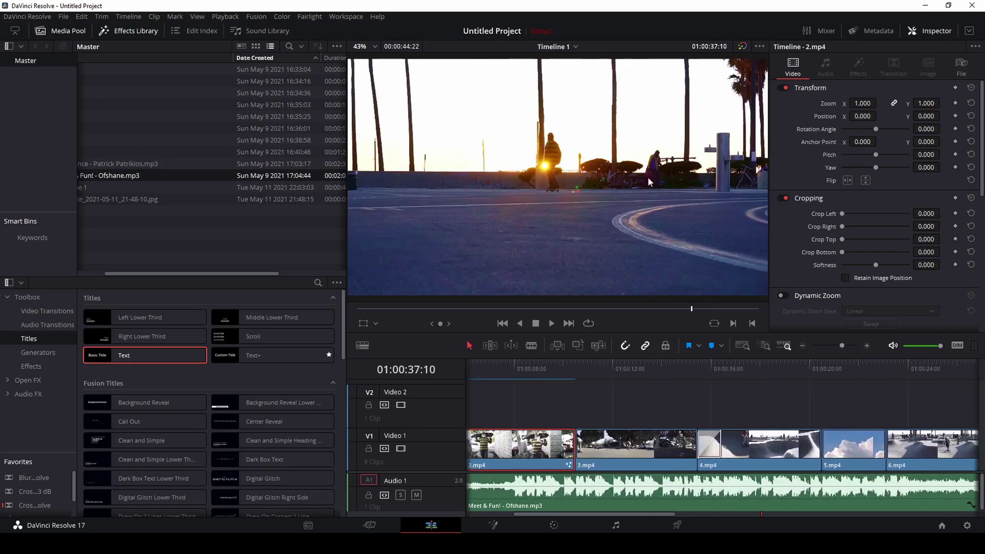
click(514, 365)
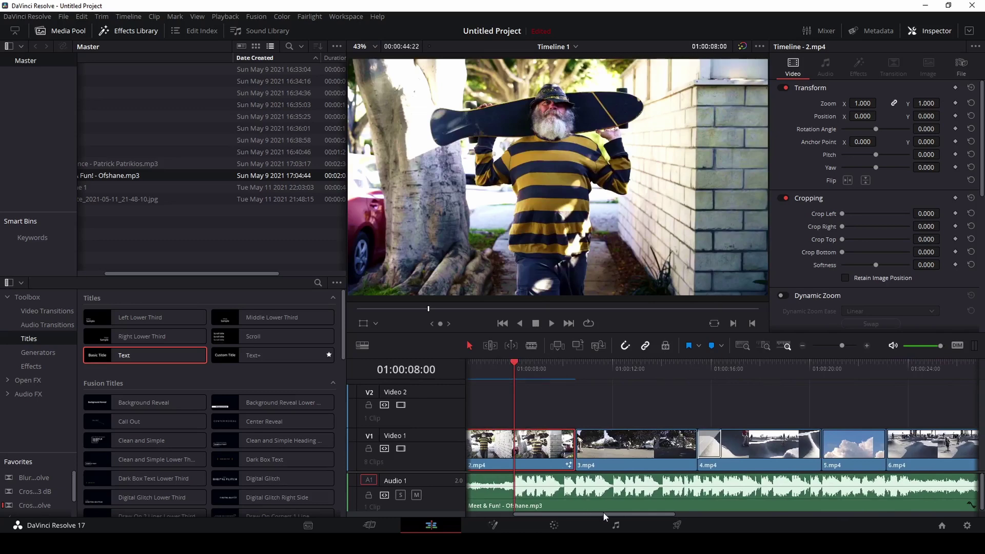
Play the music on the Fairlight page and lower the Audio 1 track volume to -6.3 dB.
click(615, 524)
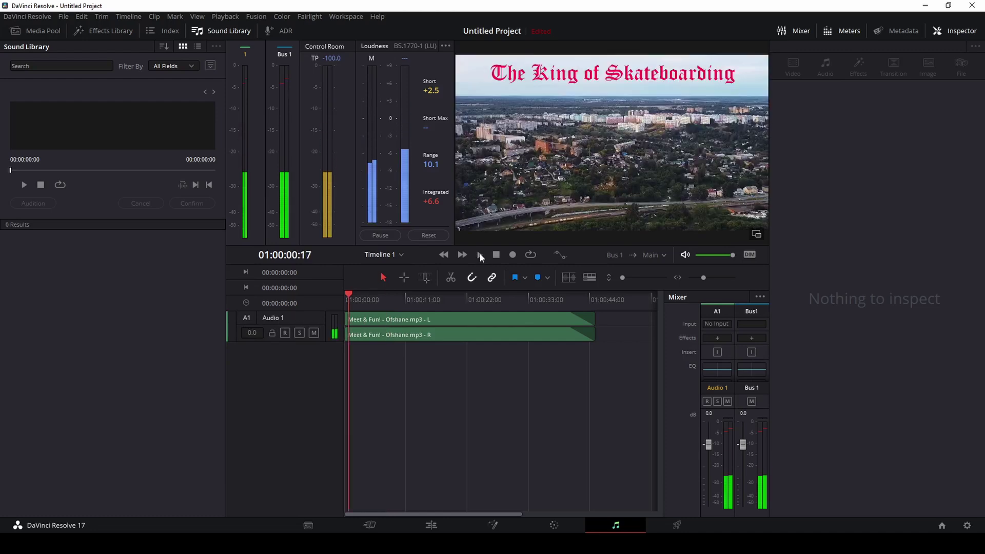
click(480, 255)
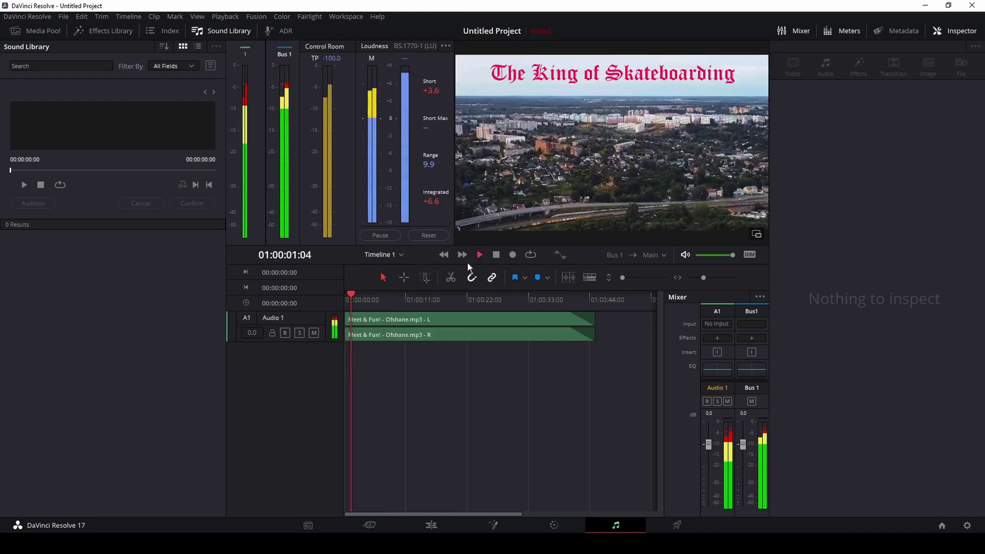
click(493, 258)
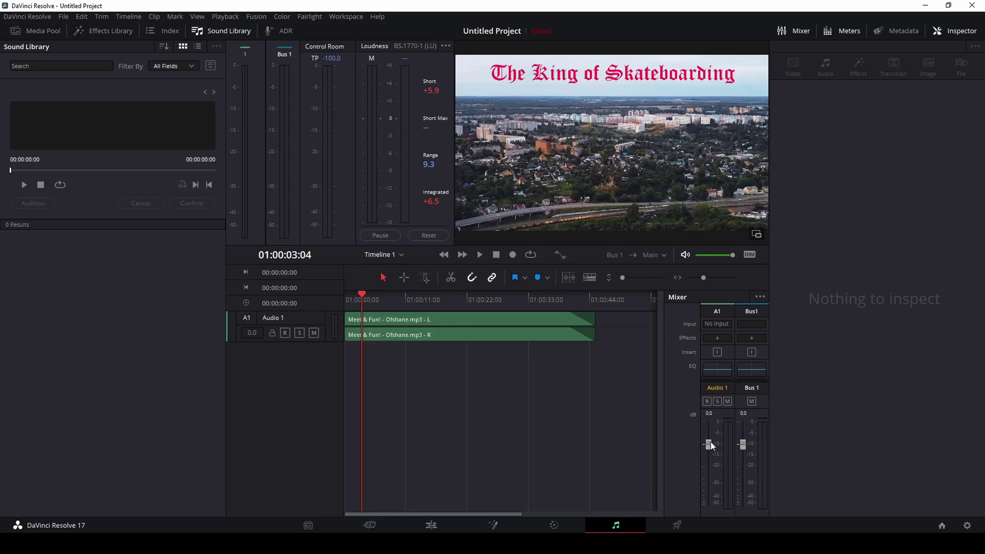
click(480, 255)
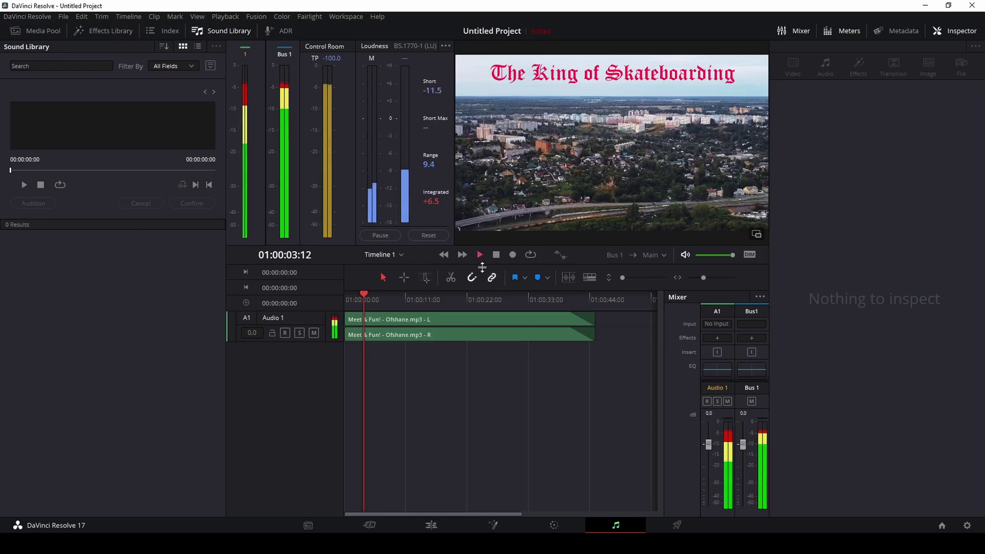
drag(706, 445, 711, 467)
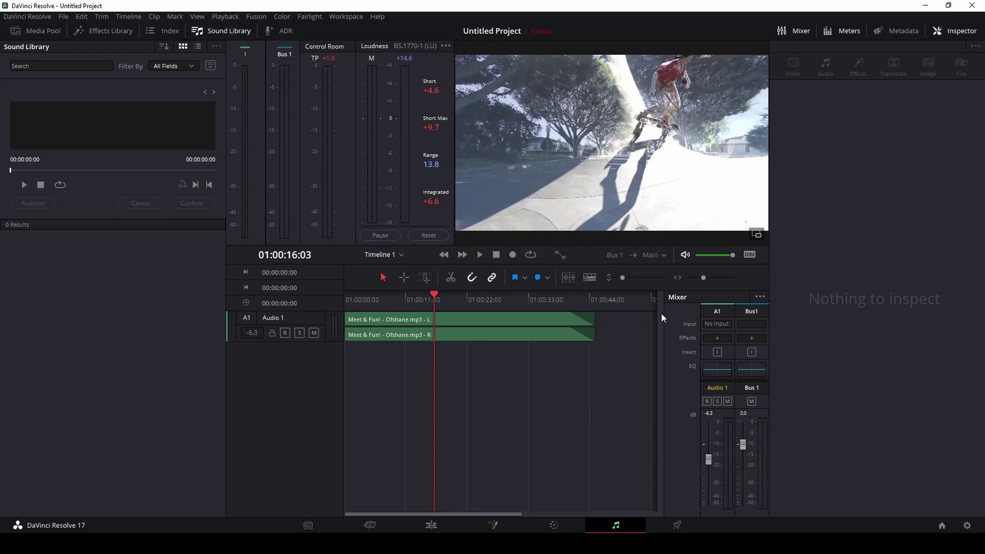
Browse the audio effect categories for Audio 1 and add the De-Esser noise reduction effect to the track.
click(707, 339)
mouse_move(762, 349)
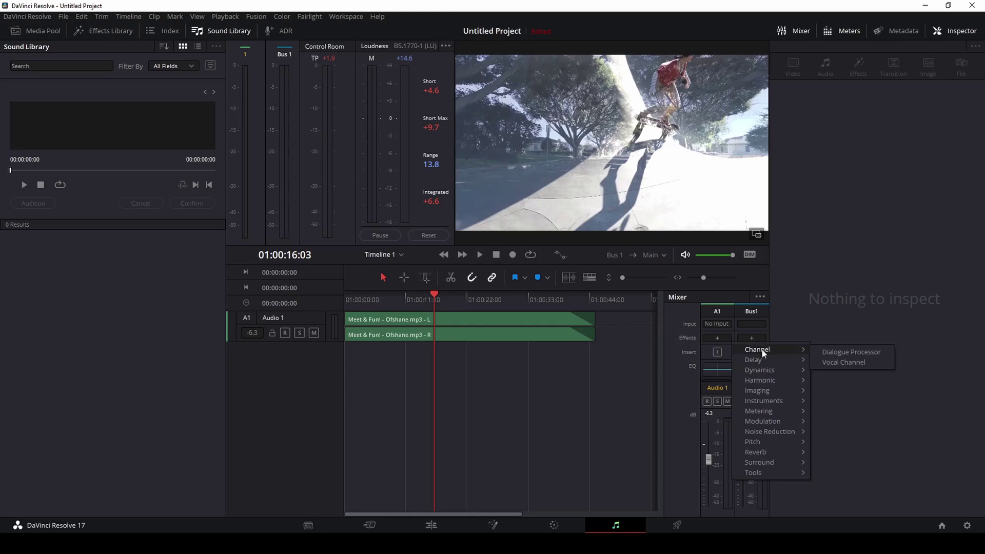
mouse_move(780, 363)
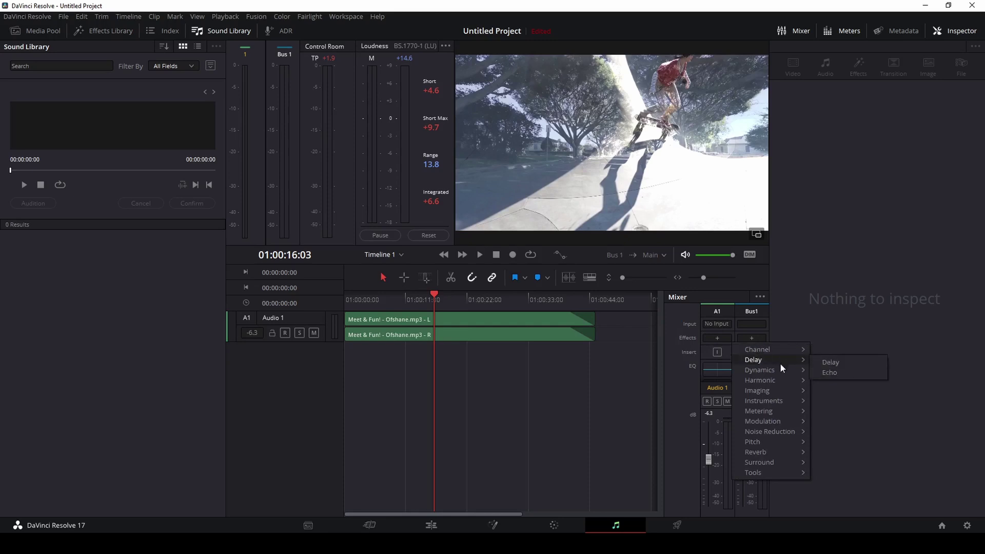
mouse_move(780, 383)
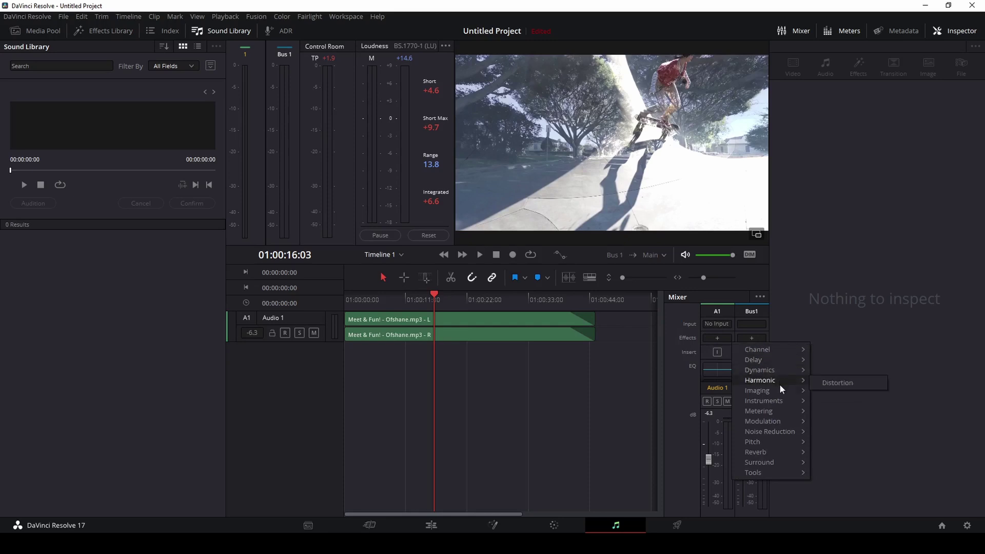
mouse_move(782, 413)
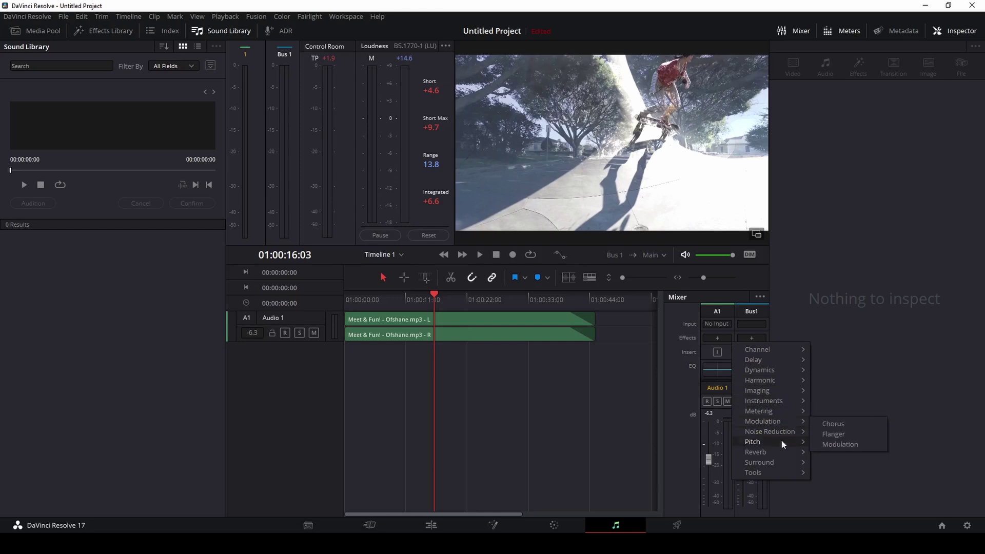
mouse_move(781, 435)
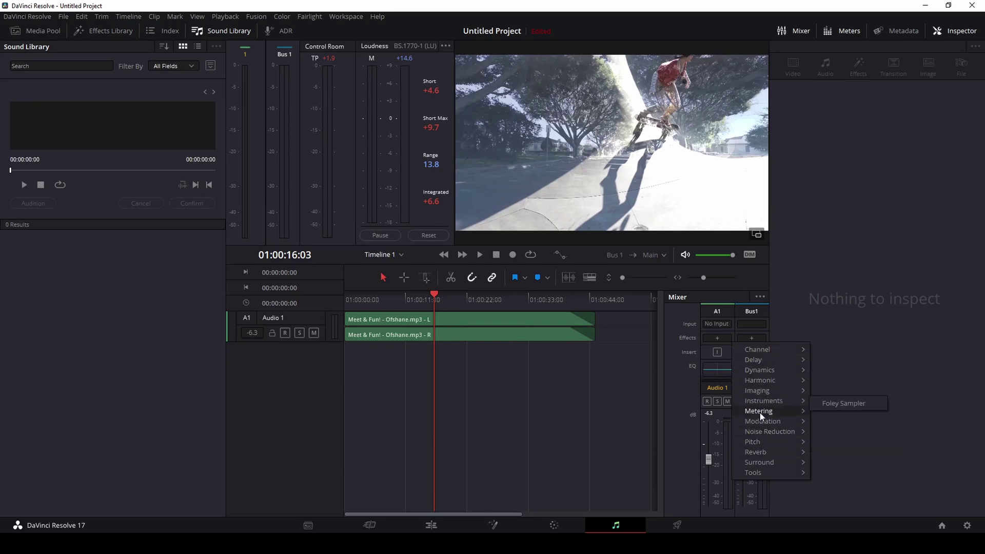
click(835, 434)
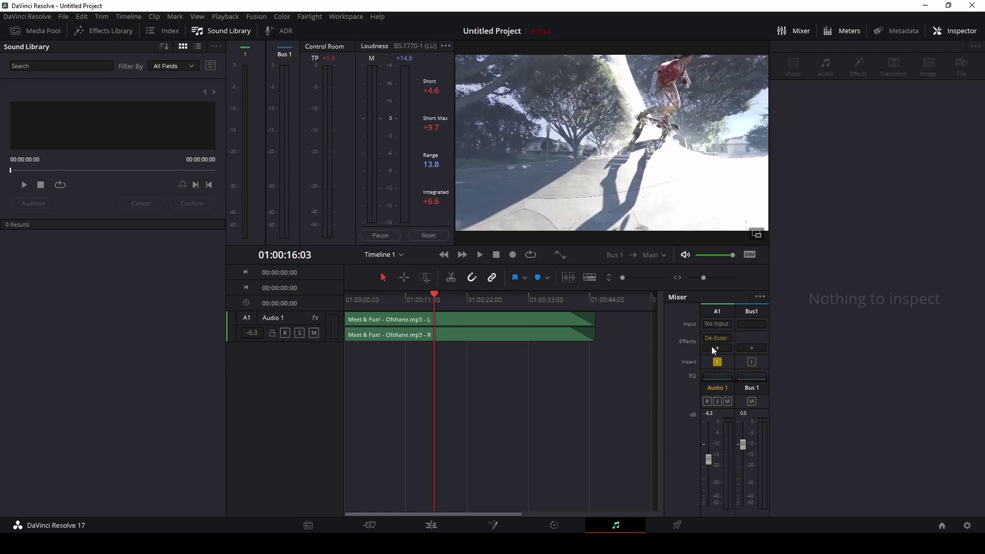
During playback, shape Audio 1's equalizer with Band 3 at 194 Hz, -4.6 dB and Band 4 at 882 Hz, +4.3 dB, and review the curve.
click(710, 378)
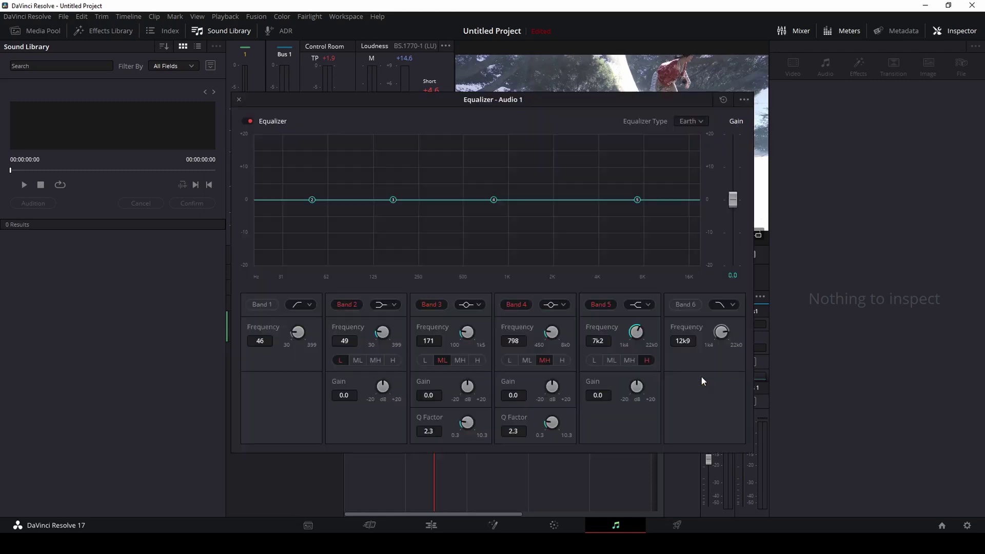
drag(593, 101, 877, 171)
click(480, 254)
drag(660, 172, 560, 174)
mouse_move(678, 269)
mouse_down()
mouse_move(672, 193)
mouse_move(672, 337)
mouse_move(681, 353)
mouse_move(687, 276)
mouse_up()
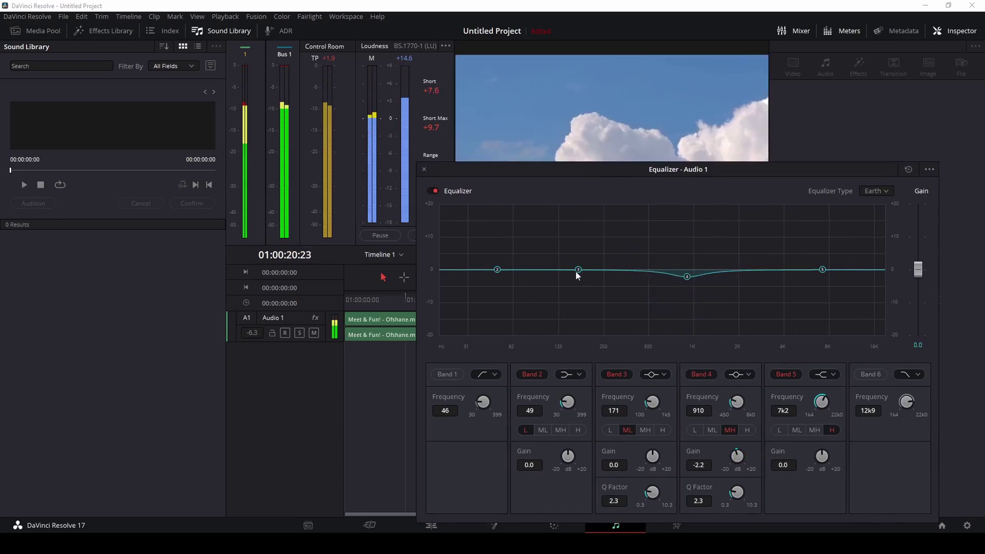
mouse_move(578, 269)
mouse_down()
mouse_move(580, 214)
mouse_move(587, 301)
mouse_move(588, 286)
mouse_up()
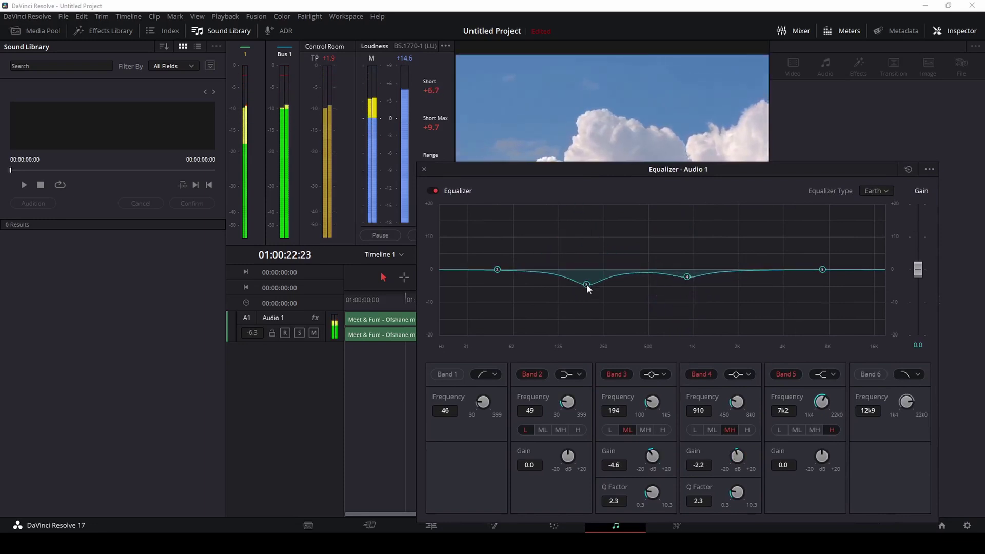
drag(685, 277, 687, 259)
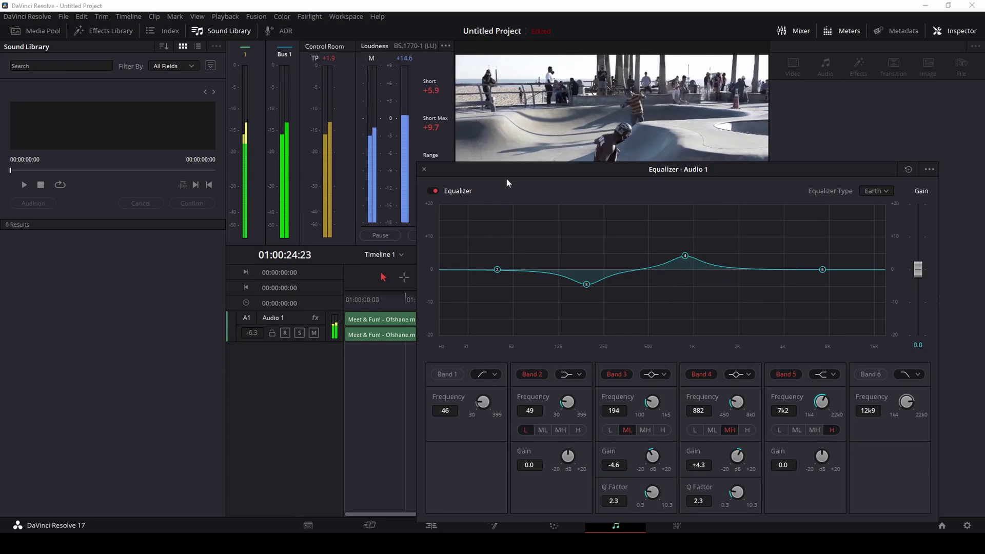
click(423, 169)
key(space)
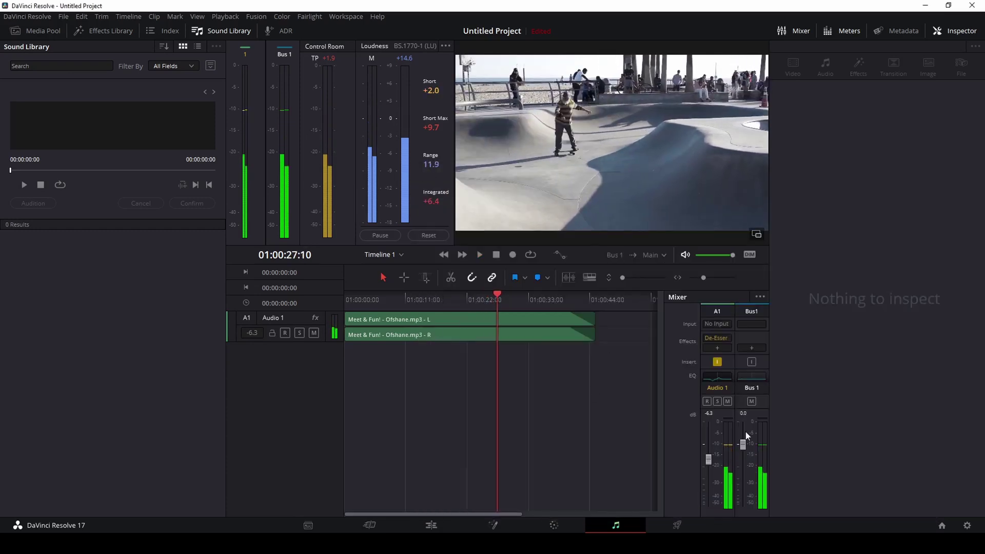
double_click(709, 378)
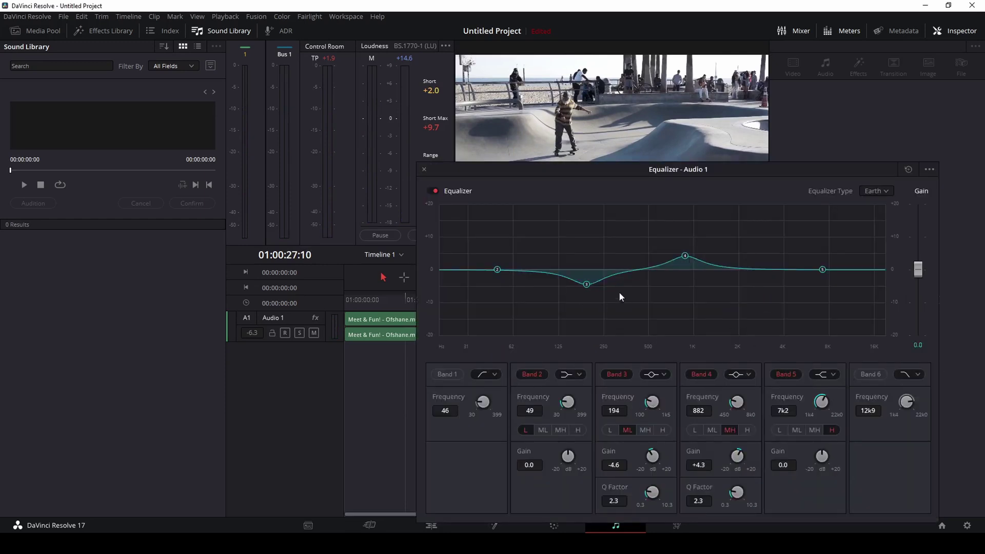
click(424, 168)
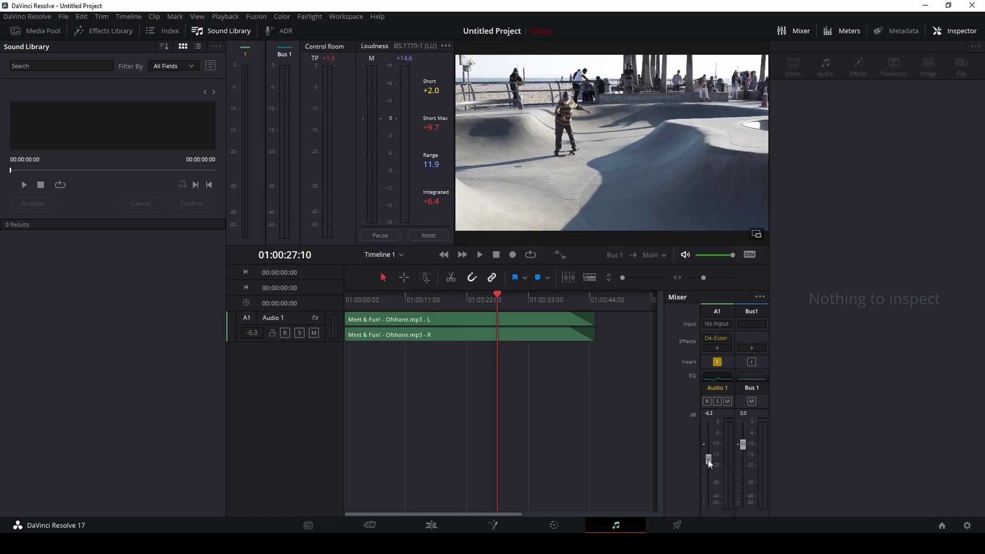
Go to the Deliver page and inspect the timeline at the opening title, in 2.mp4 and at the start of 4.mp4.
click(673, 525)
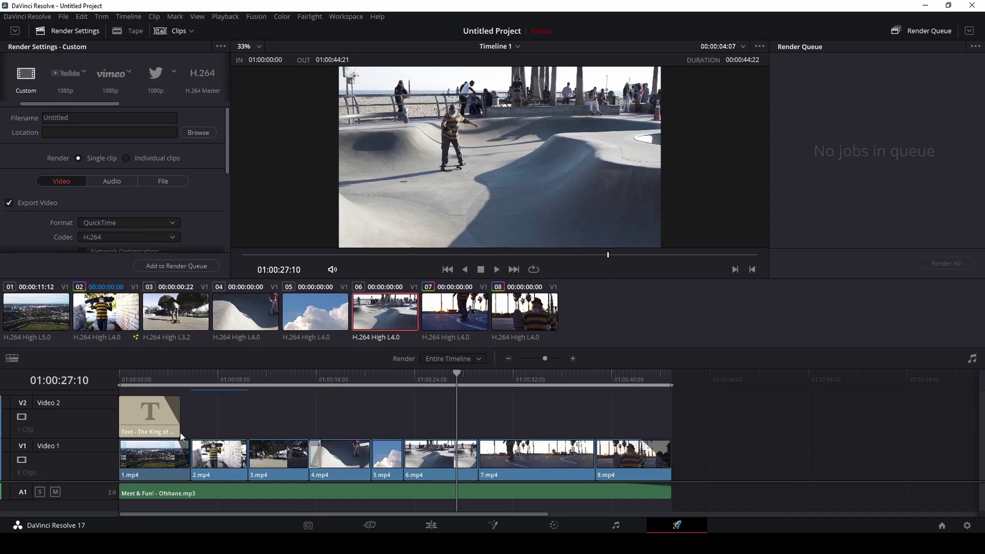
click(129, 374)
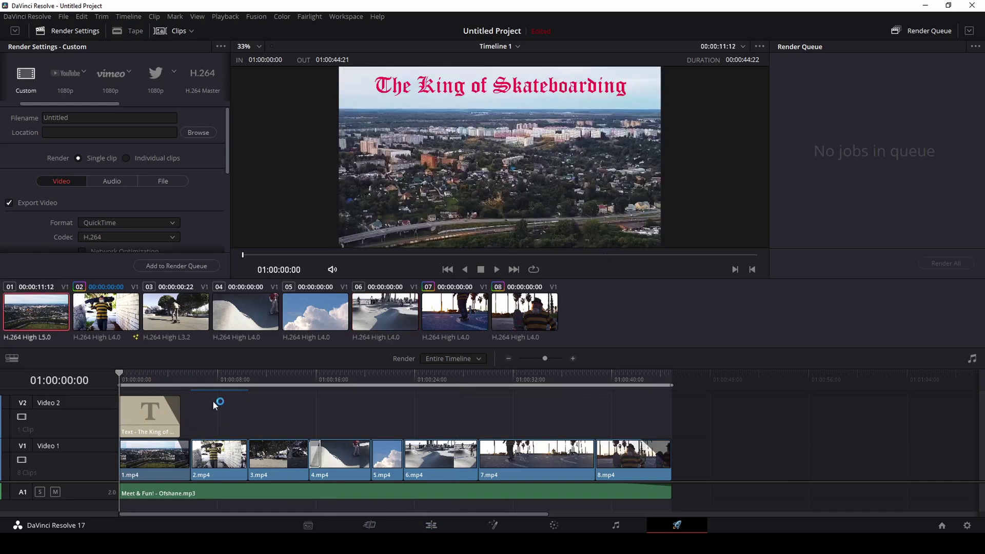
click(223, 376)
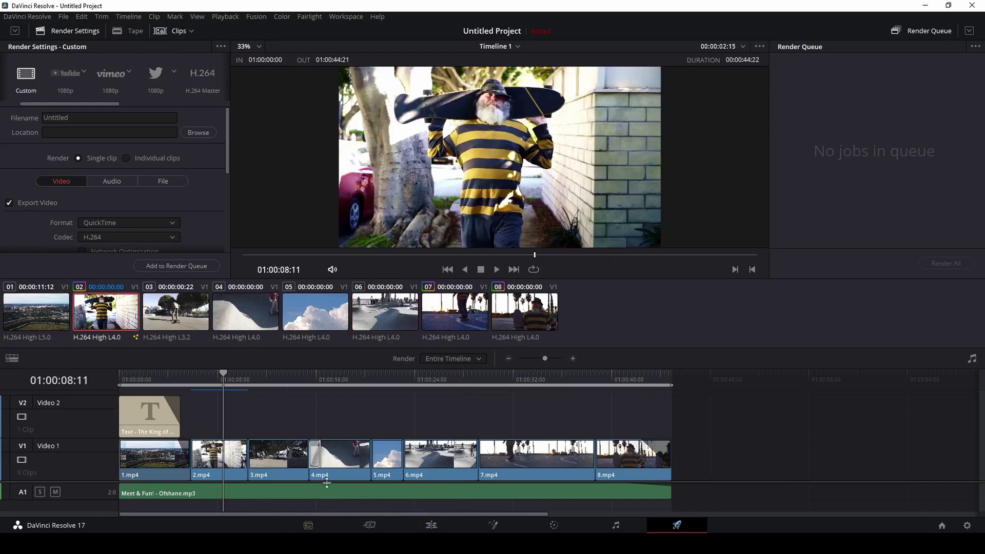
click(309, 375)
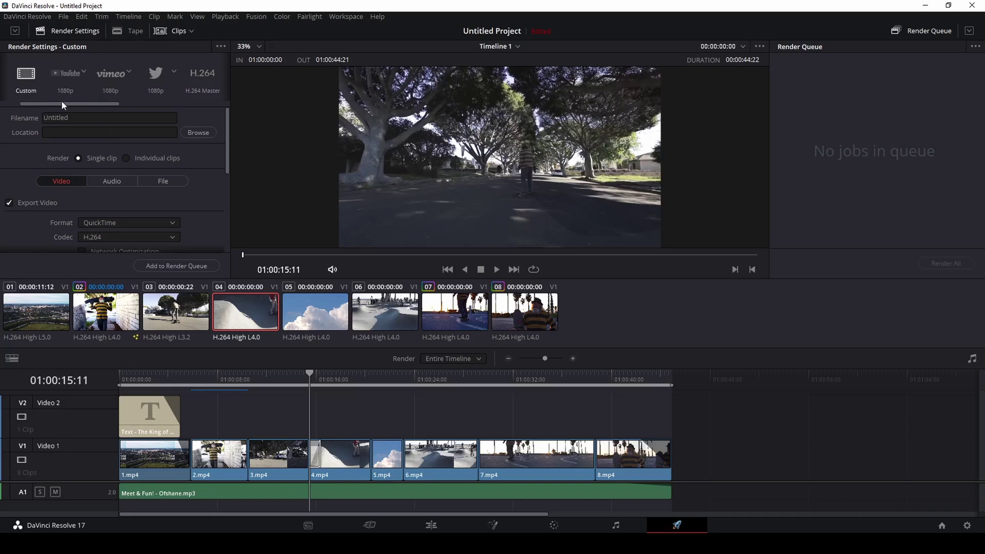
Try the YouTube 1080p render preset and return to the Custom preset.
click(66, 76)
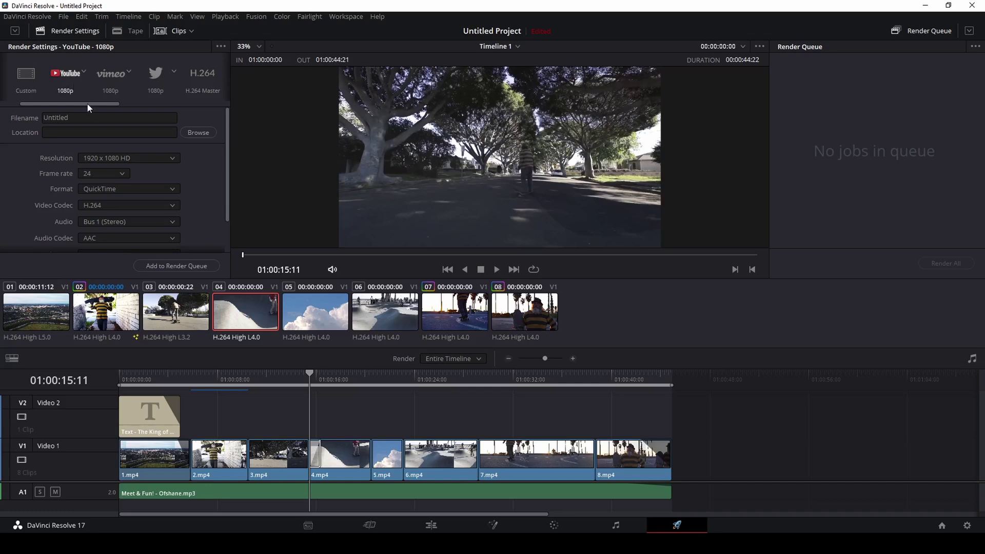
drag(88, 104, 49, 104)
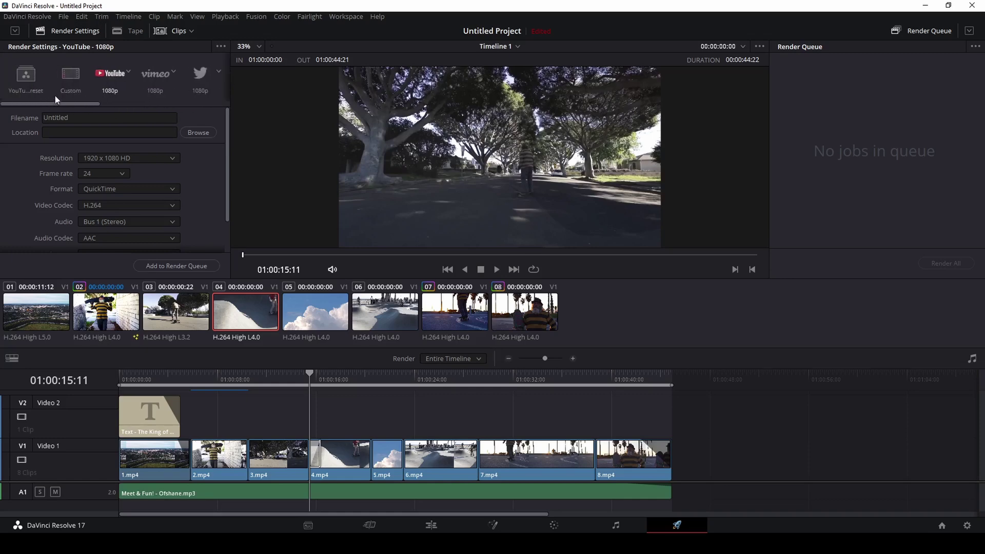
click(69, 79)
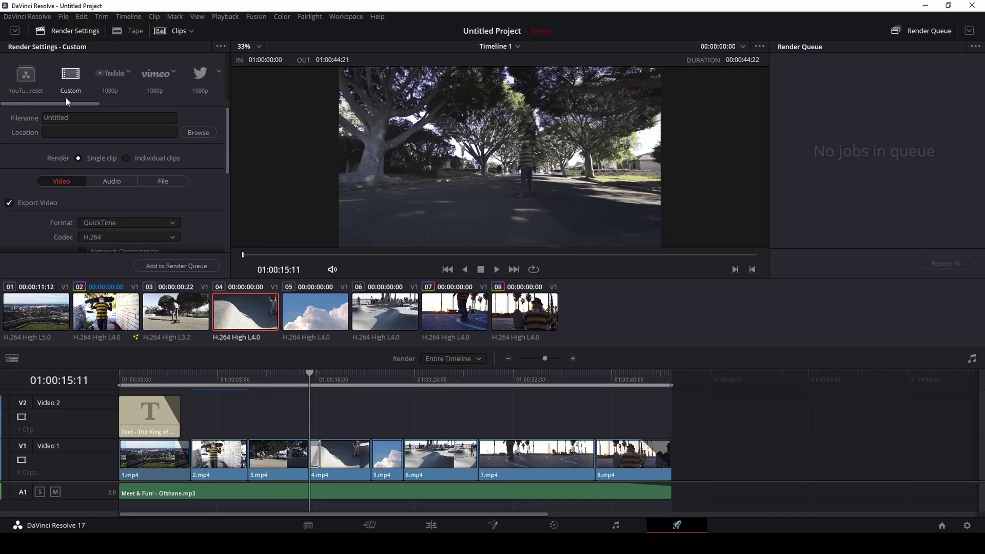
Name the render file "King of Skateboarding" and choose the Desktop as its save location.
double_click(84, 119)
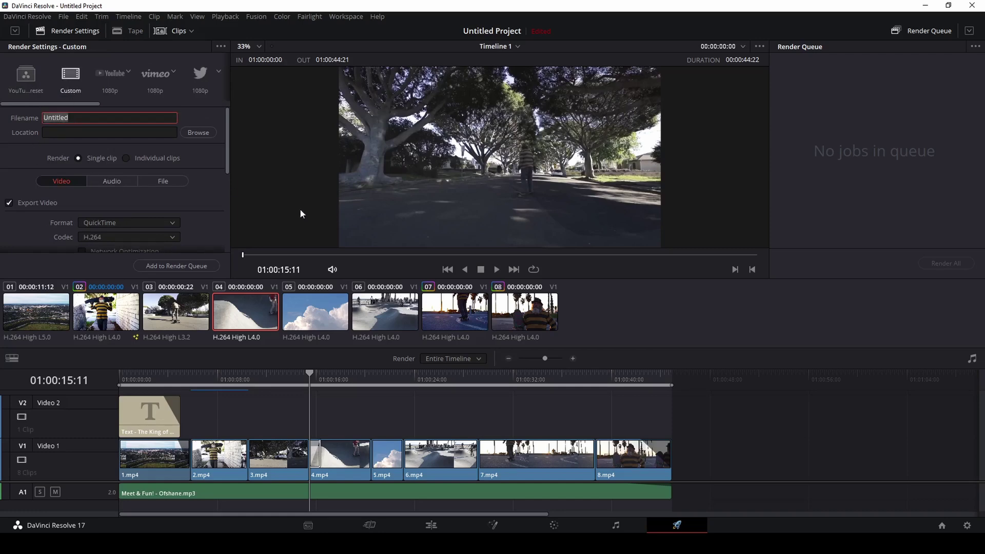
text(King of Skateboarding)
click(200, 133)
click(54, 112)
click(402, 268)
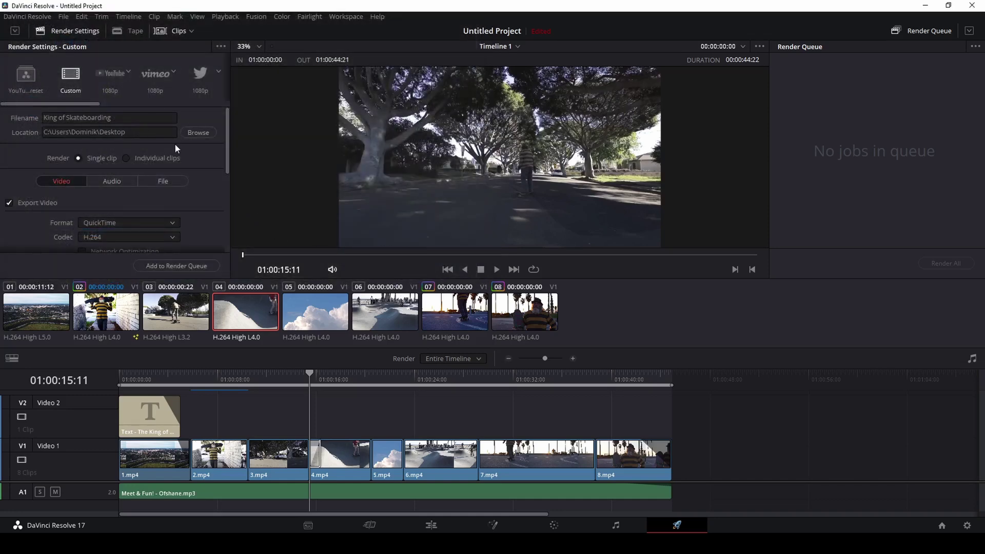
Set the video export format to MP4 in the Custom render settings.
scroll(210, 158, down, 1)
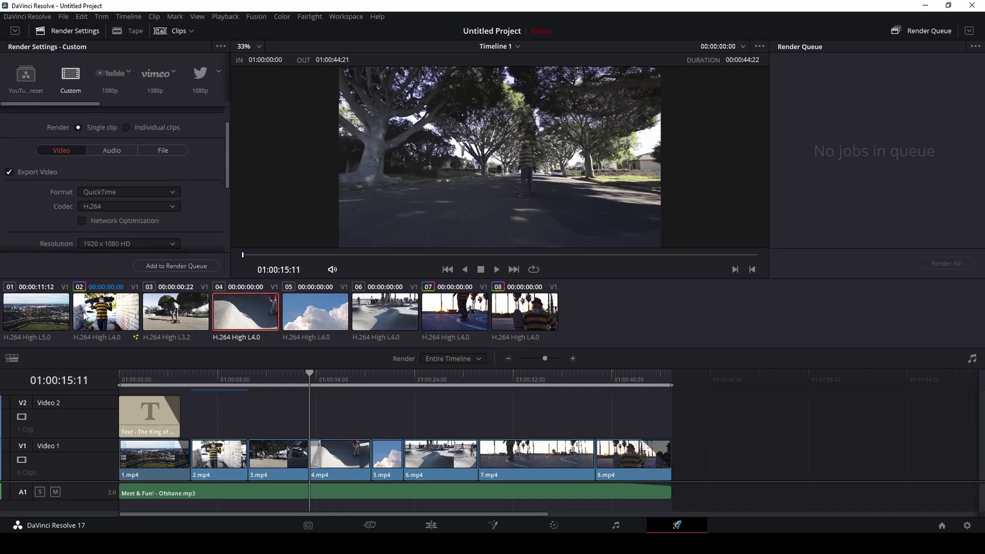
scroll(185, 187, up, 1)
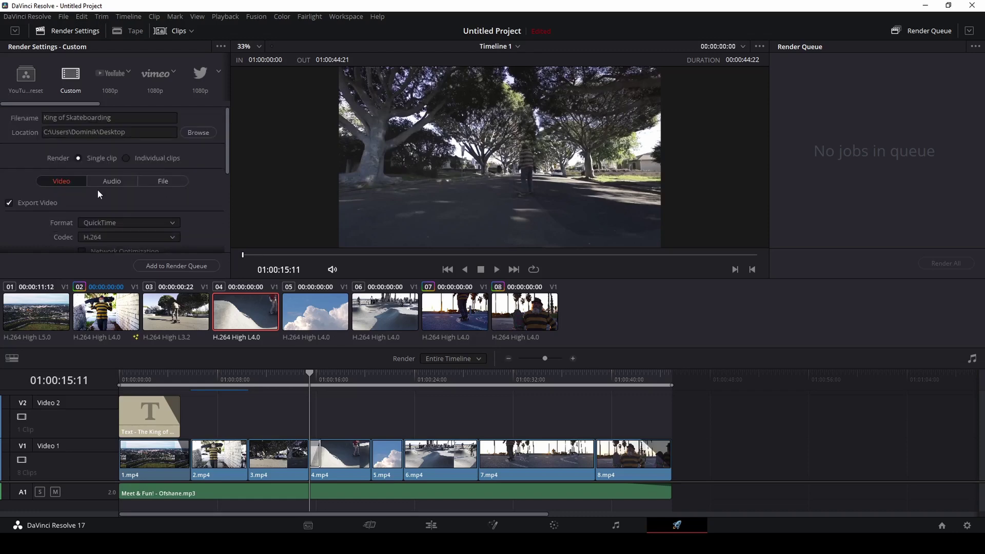
scroll(35, 190, down, 1)
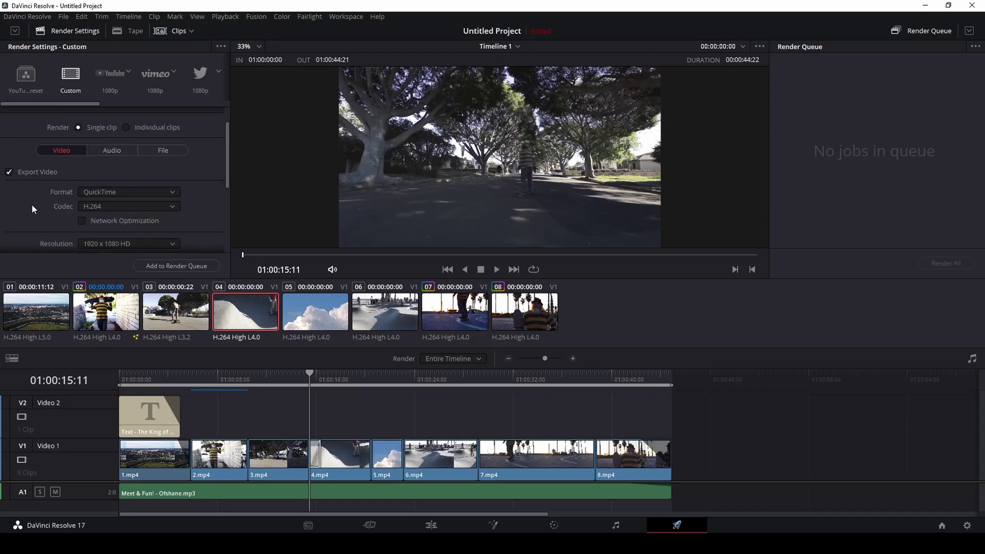
scroll(32, 208, down, 2)
click(145, 131)
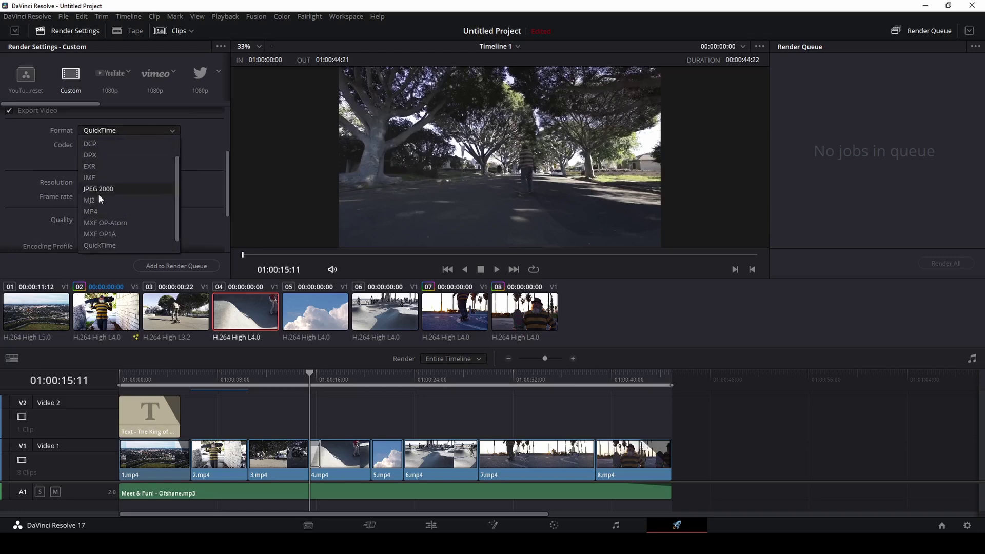
click(104, 211)
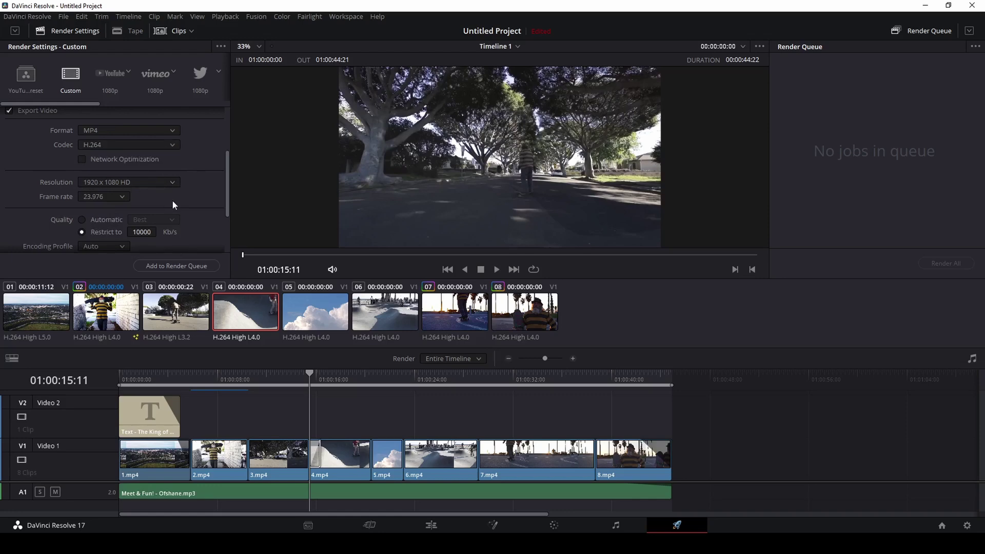
Choose 1920 x 1080 HD as the render resolution and 23.976 as the frame rate.
click(173, 184)
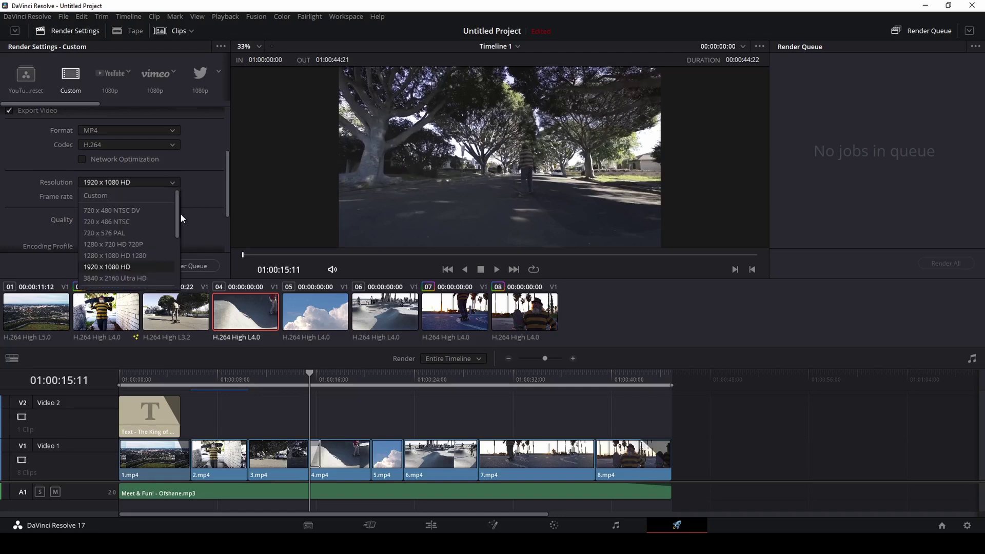
click(131, 267)
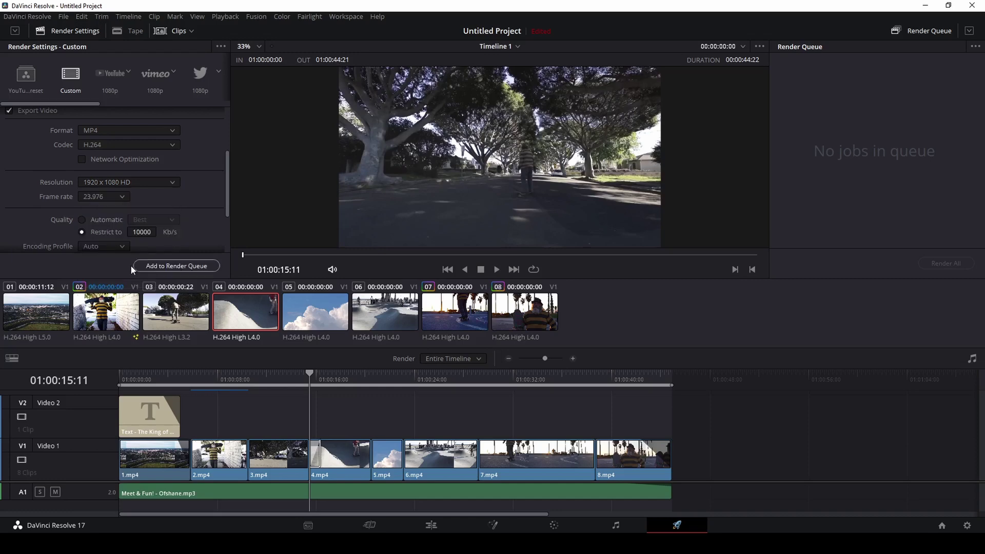
click(117, 198)
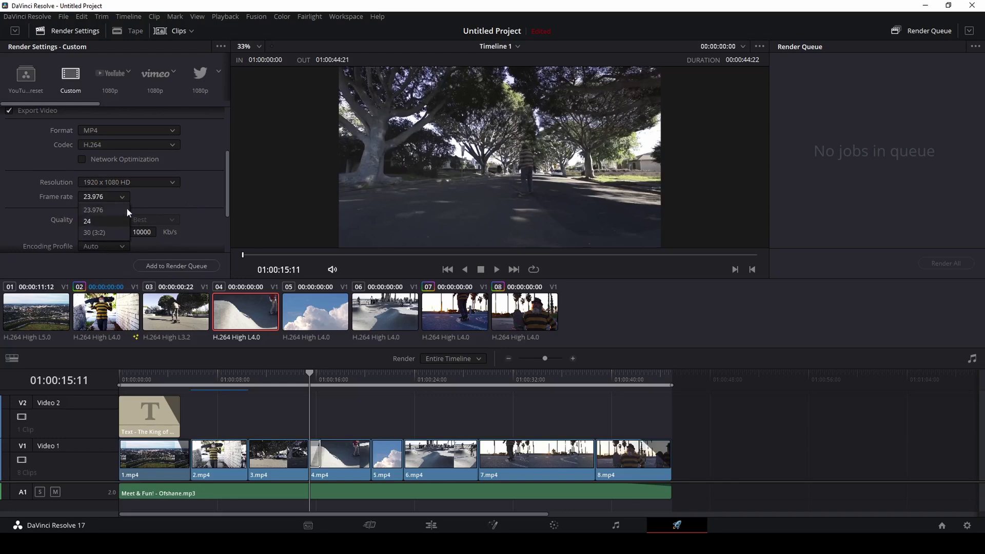
click(105, 210)
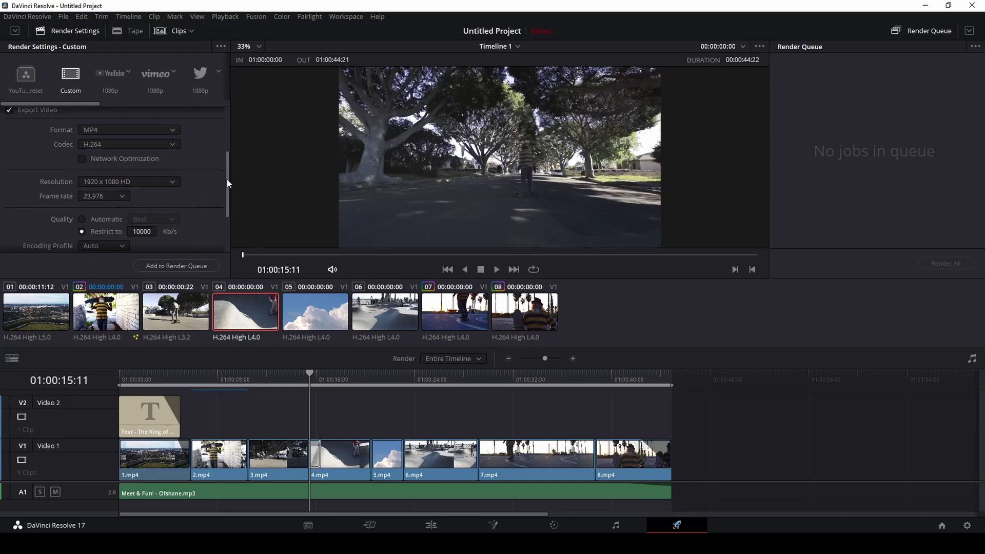
Set the render quality to Automatic with the Best option and the encoding profile to High.
drag(227, 179, 227, 204)
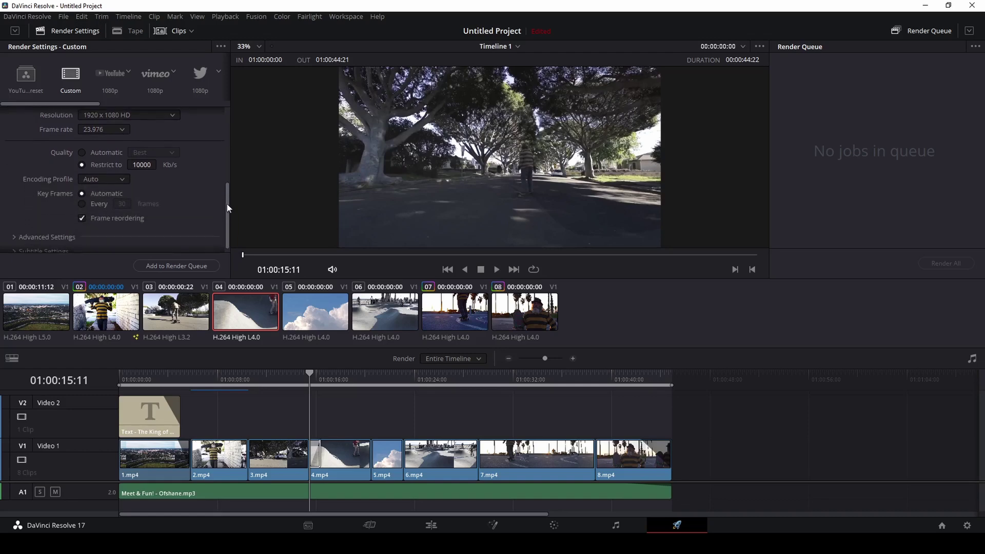
click(82, 152)
click(174, 152)
click(156, 211)
click(123, 180)
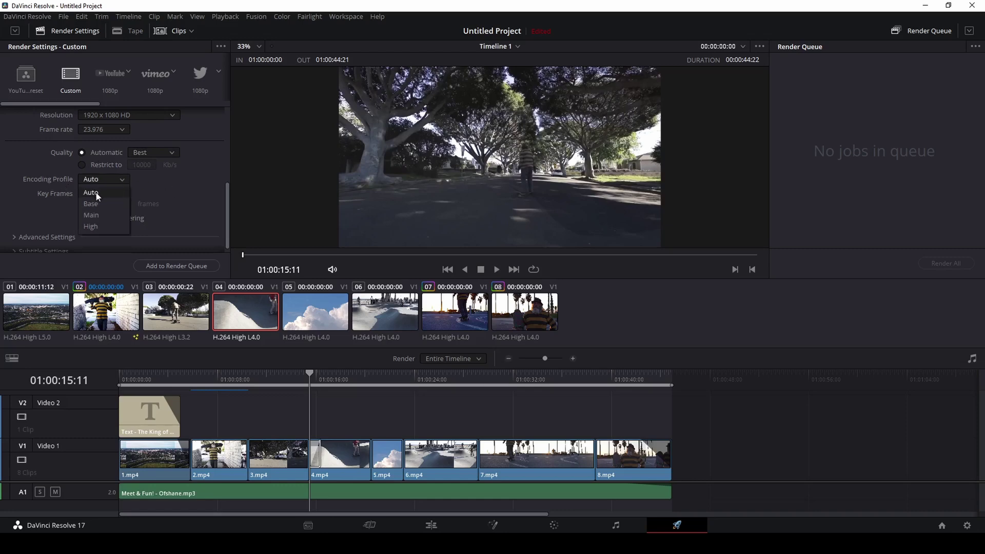
click(92, 226)
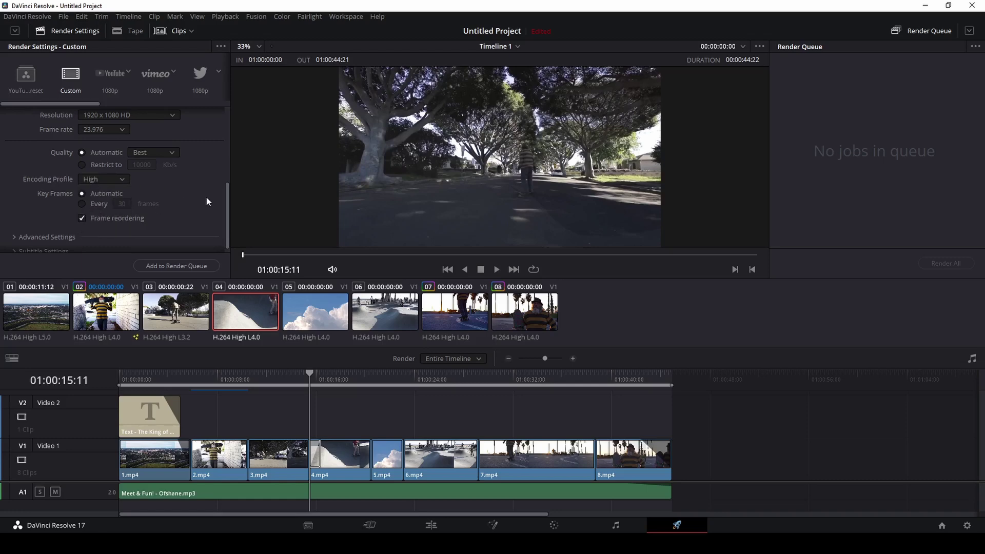
Examine the advanced render settings, collapse them again and review the chosen video export settings.
scroll(223, 204, down, 1)
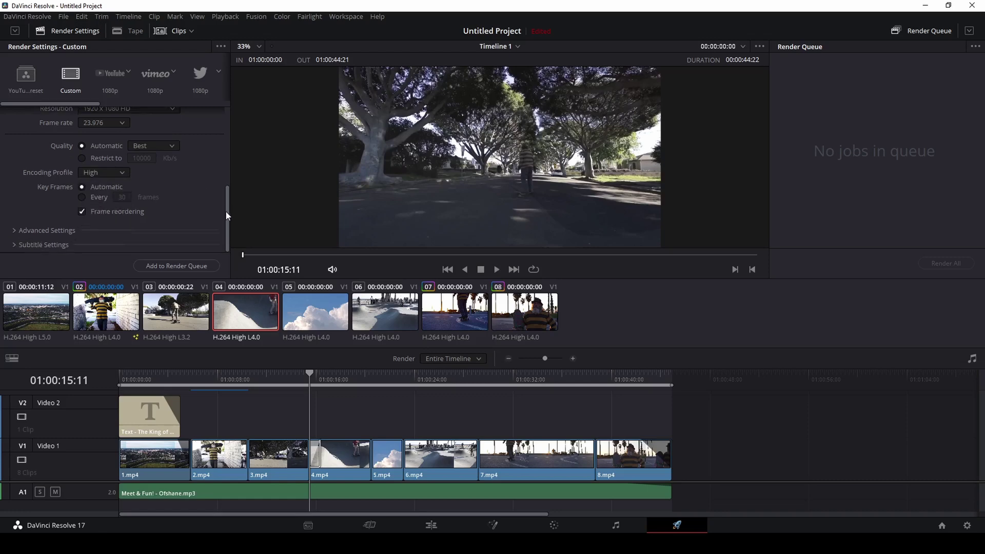
click(10, 231)
scroll(134, 201, down, 5)
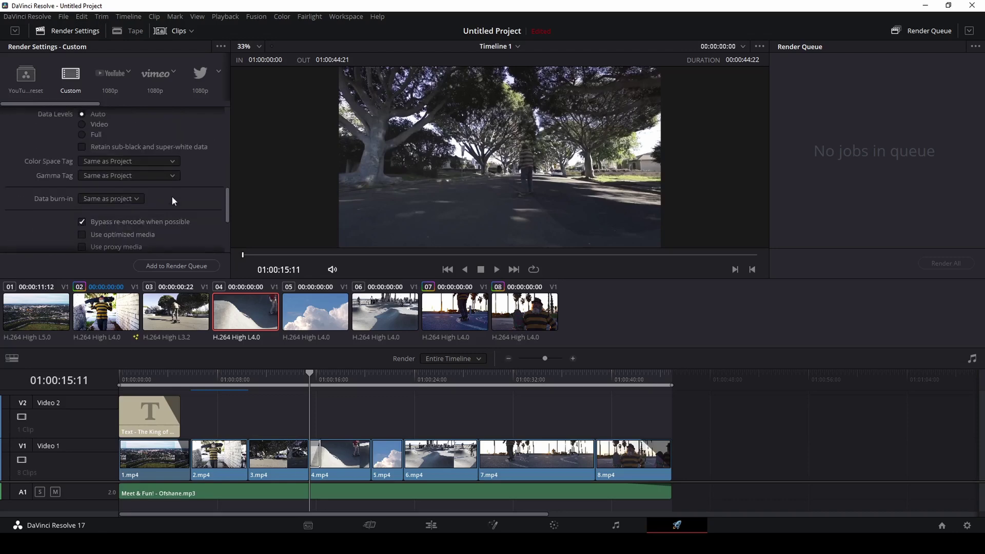
scroll(172, 206, down, 5)
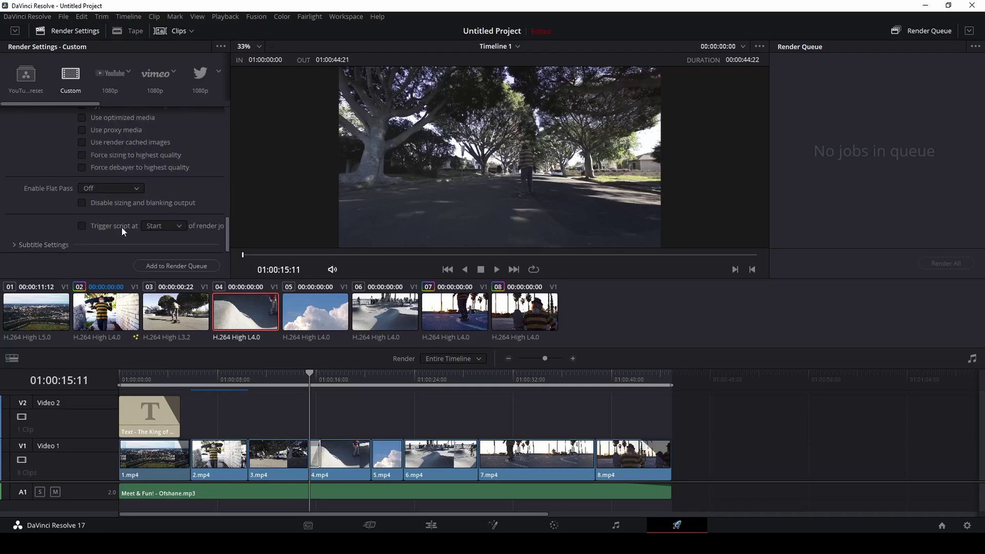
scroll(149, 212, up, 10)
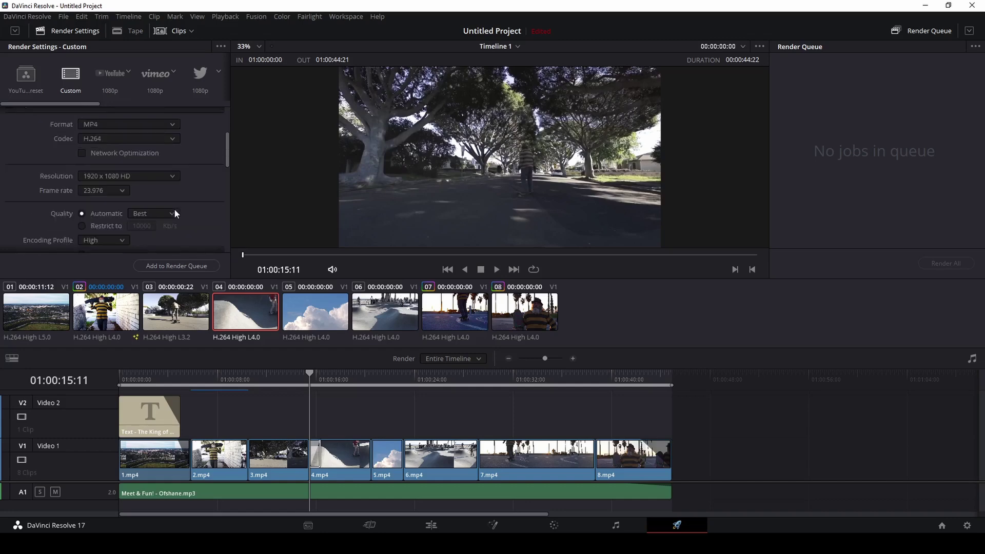
scroll(175, 213, up, 3)
scroll(193, 183, down, 7)
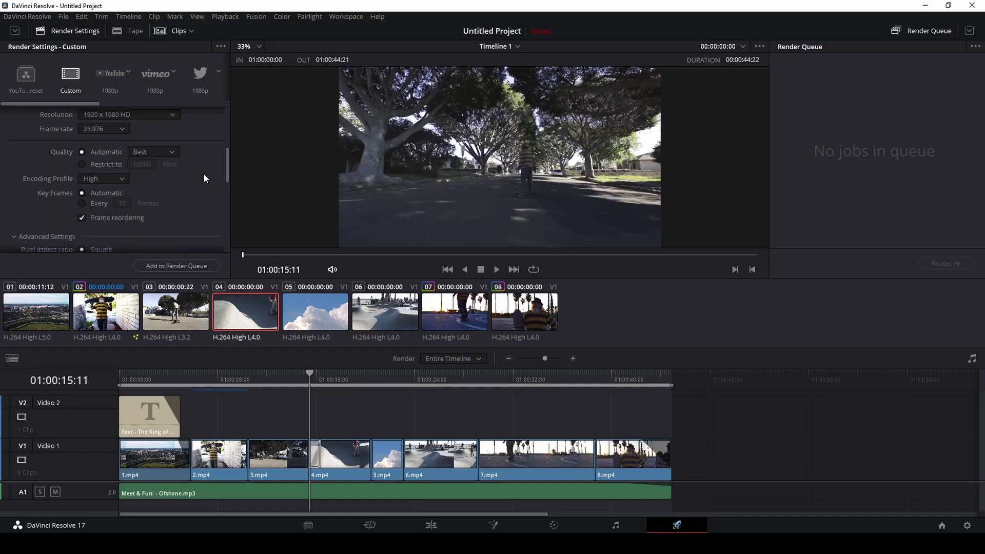
click(50, 206)
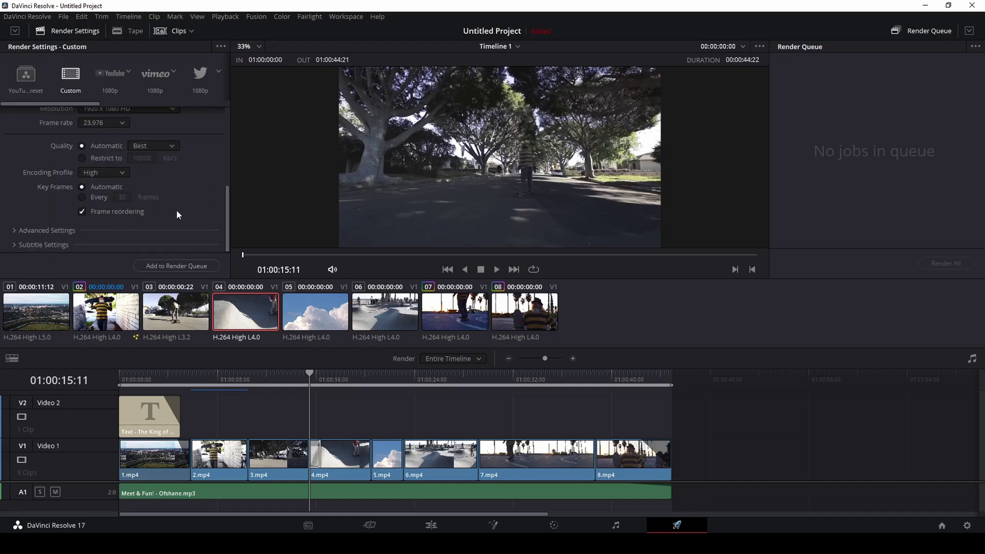
scroll(182, 214, up, 5)
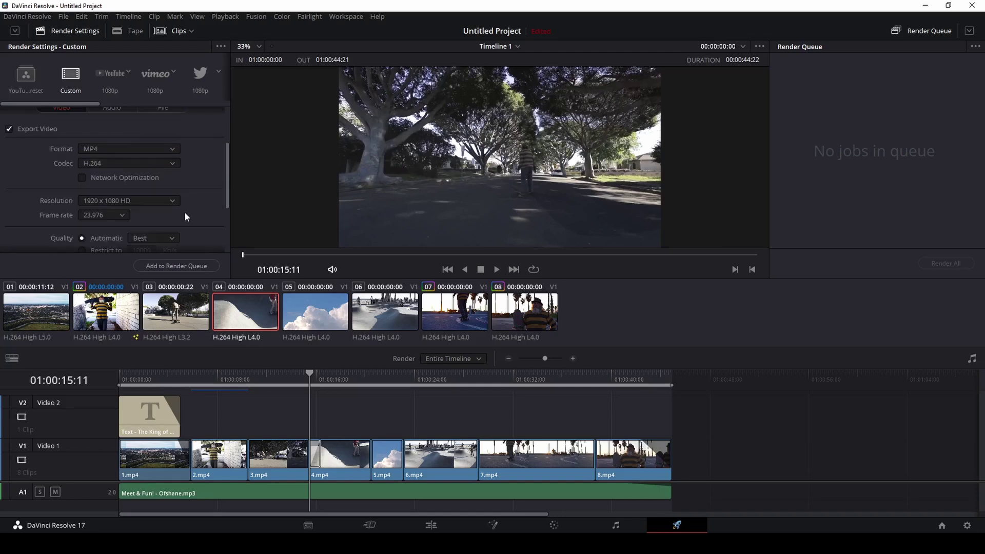
scroll(201, 194, down, 4)
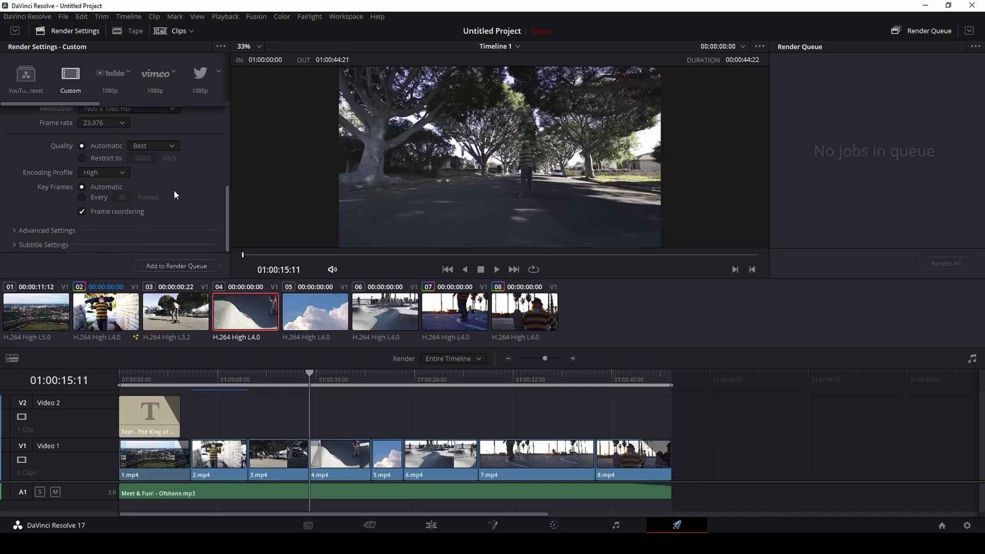
Add the timeline to the render queue as a job and render it.
scroll(174, 195, up, 1)
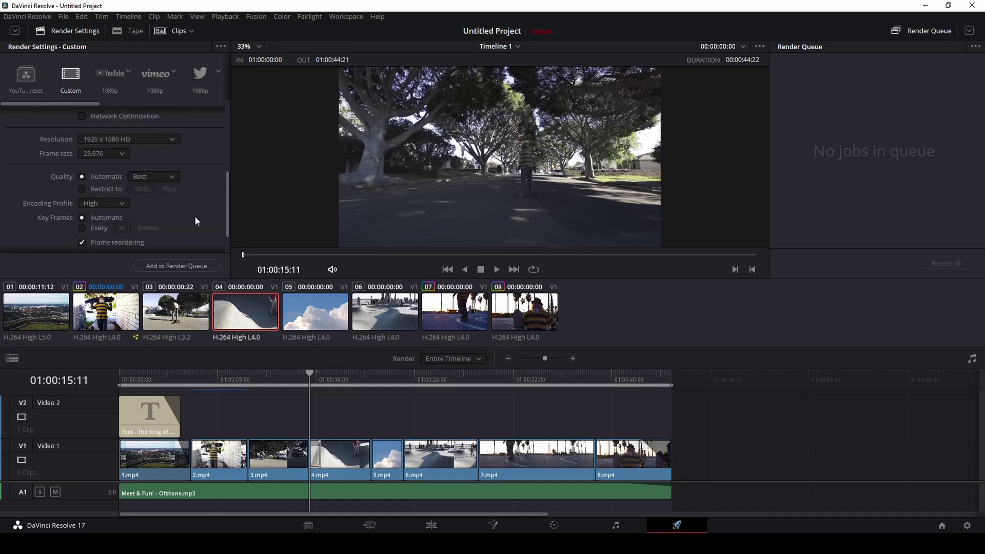
click(164, 266)
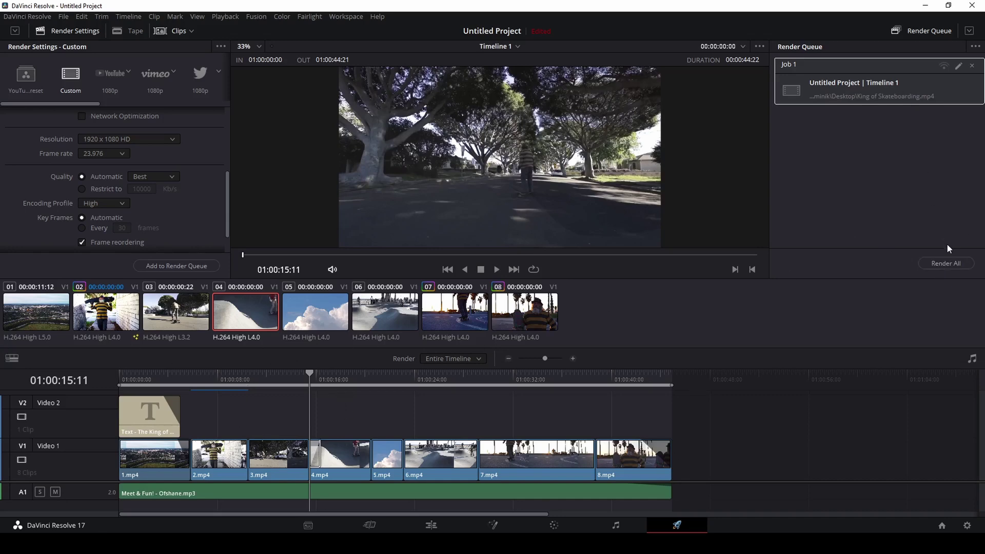
click(925, 262)
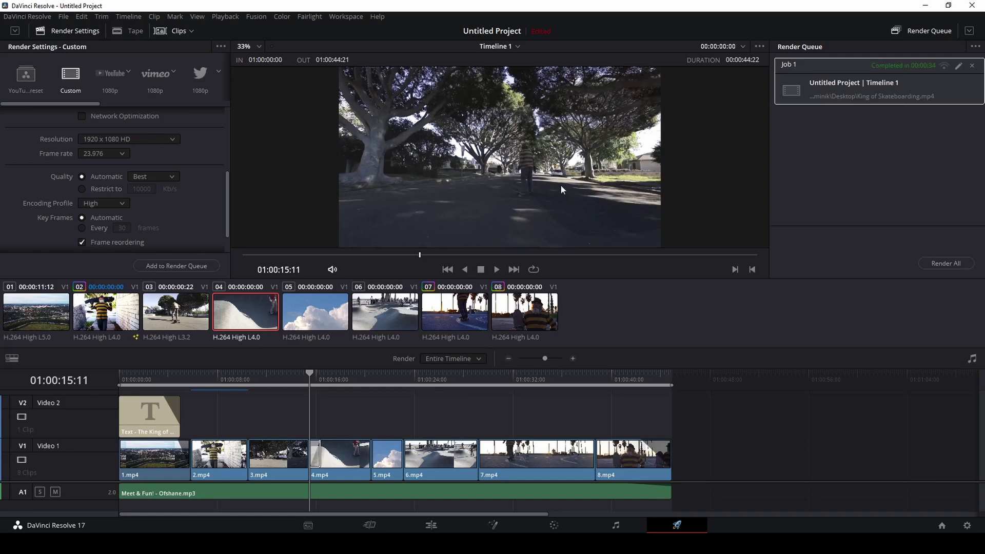
Save the current project under the name "King of Skateboarding".
click(61, 16)
click(64, 16)
click(63, 17)
click(94, 83)
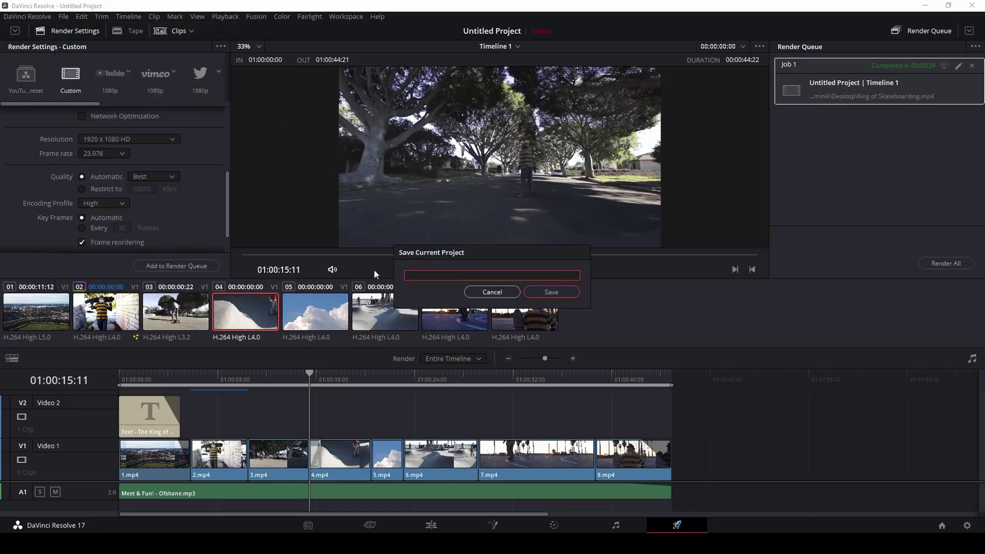
text(King of Skateboarding)
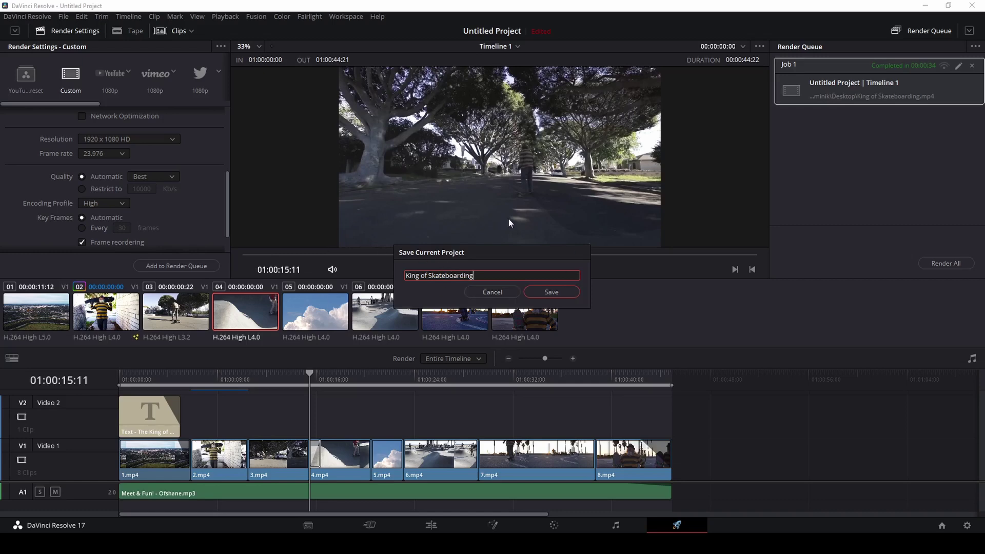
click(562, 292)
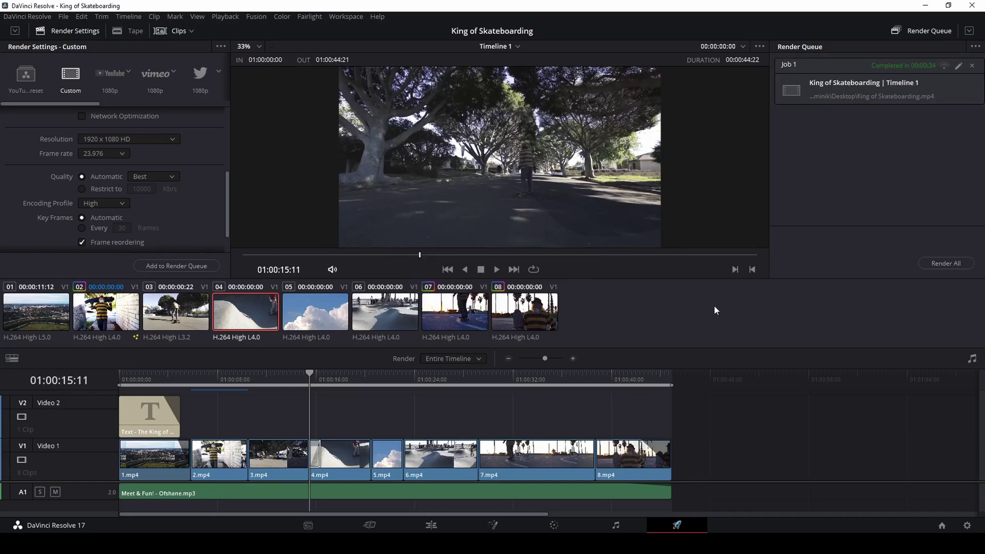